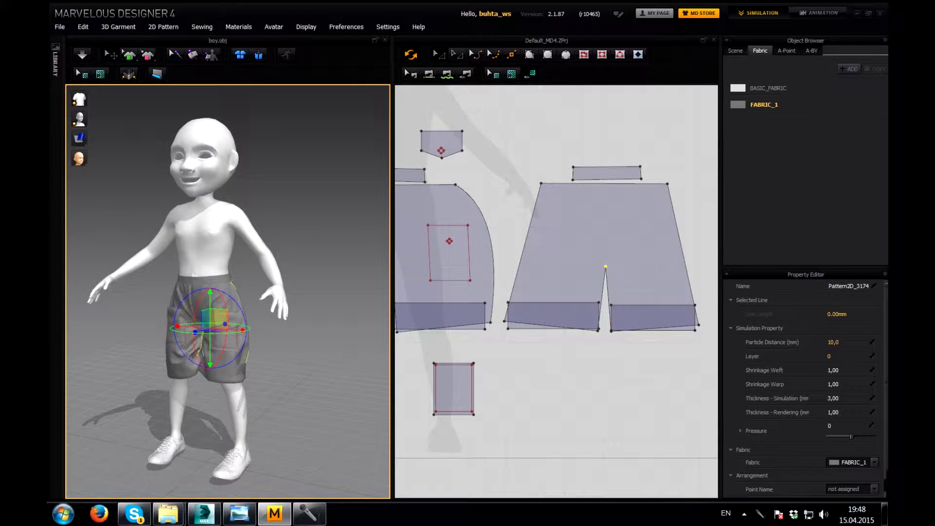
- Relocate all the shorts pattern pieces to the right, clearing the 2D area over the avatar
scroll(584, 185, down, 2)
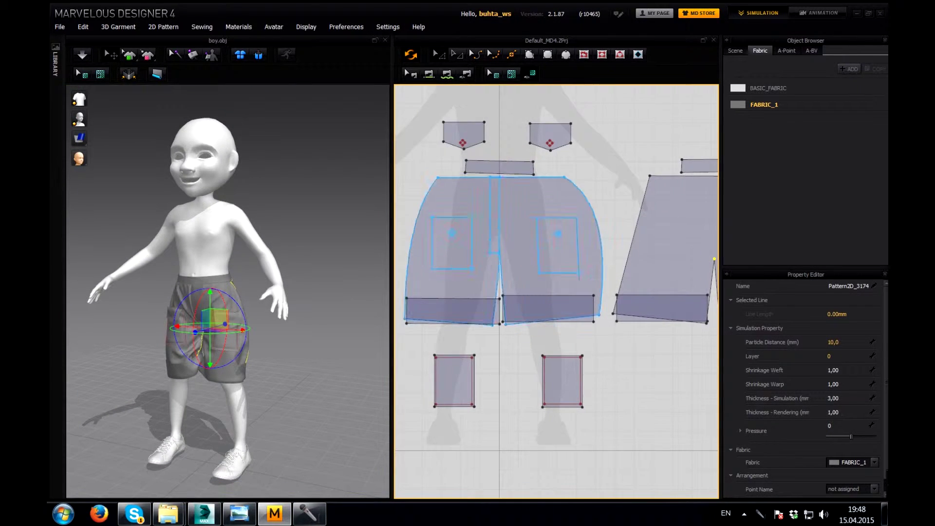
scroll(585, 185, down, 3)
scroll(584, 185, down, 1)
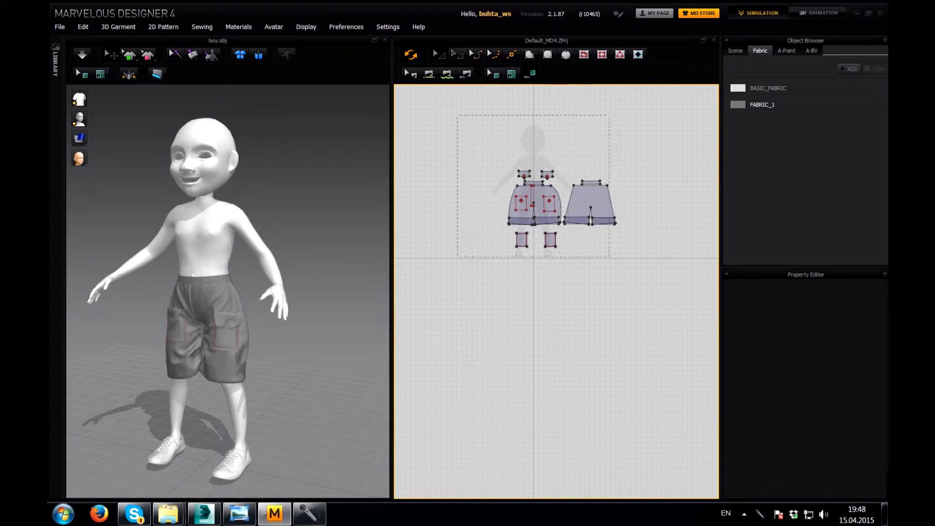
drag(460, 117, 628, 256)
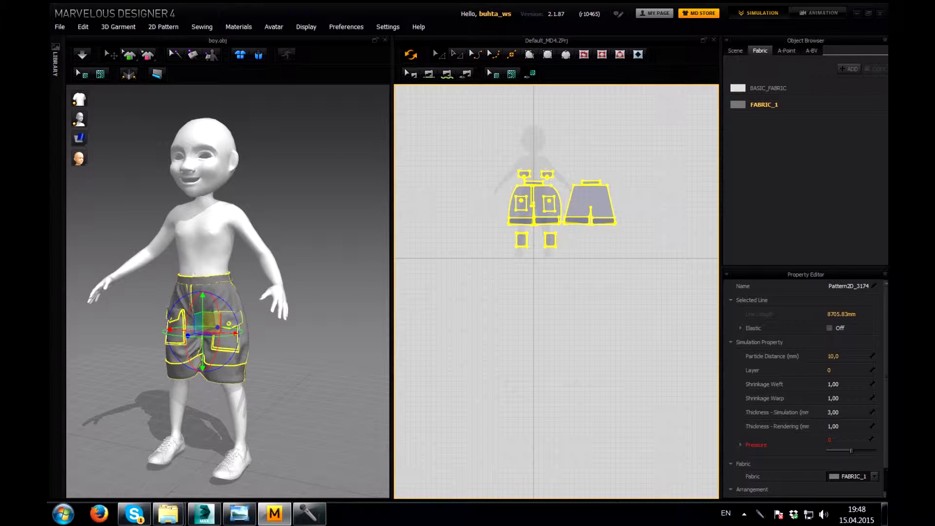
key(ctrl+v)
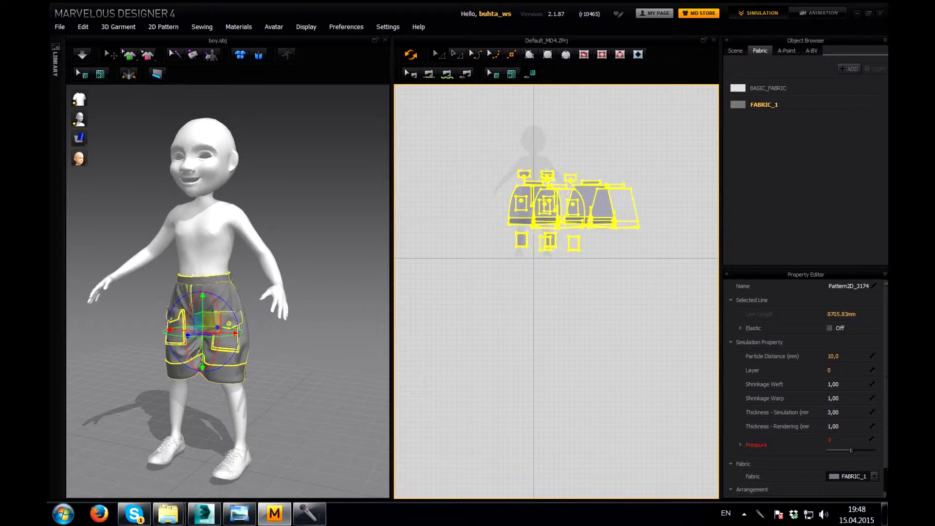
key(ctrl+z)
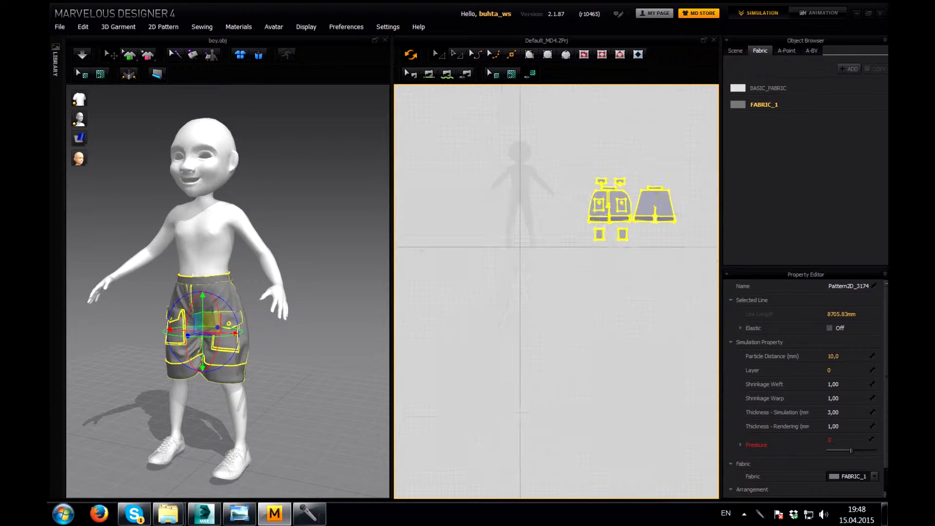
scroll(541, 152, up, 5)
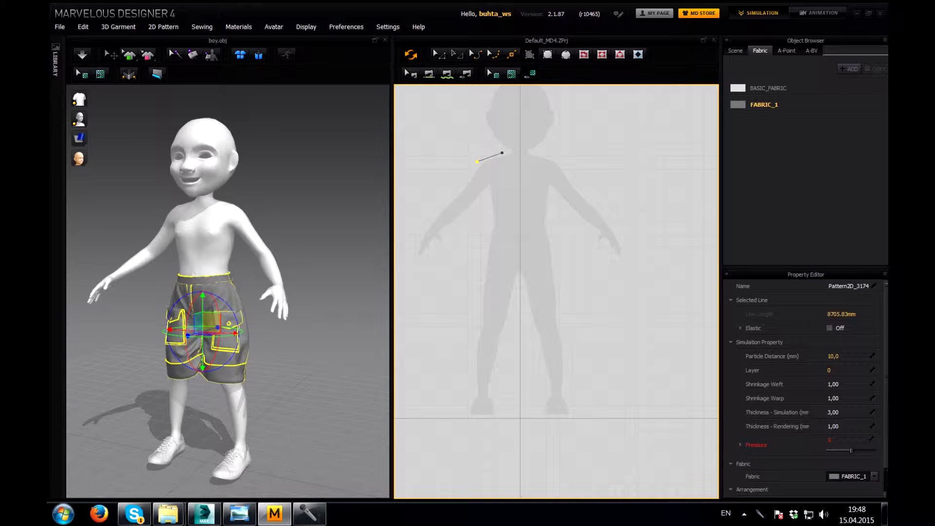
- Trace a shirt polygon with shoulders, both sleeves, armpits and hem over the avatar silhouette
click(477, 162)
click(412, 221)
click(442, 244)
click(484, 197)
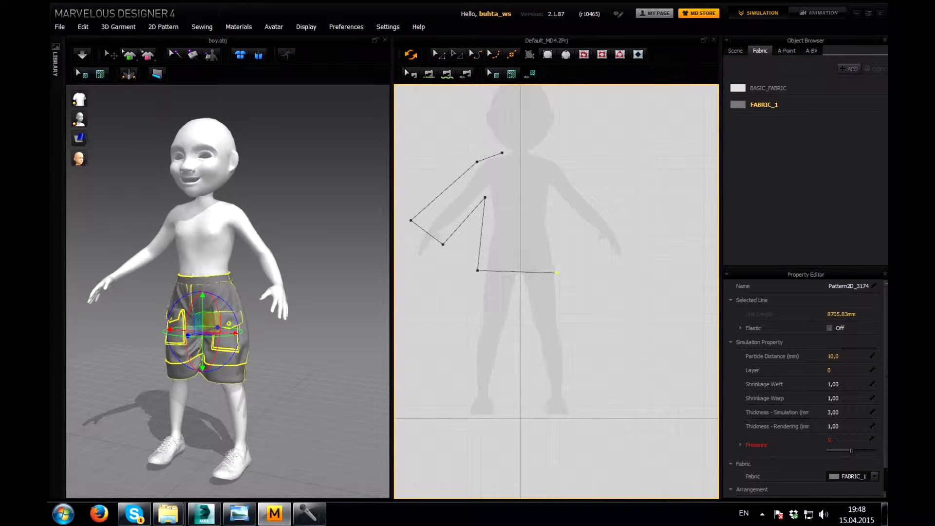
click(562, 273)
click(551, 199)
click(598, 250)
click(632, 226)
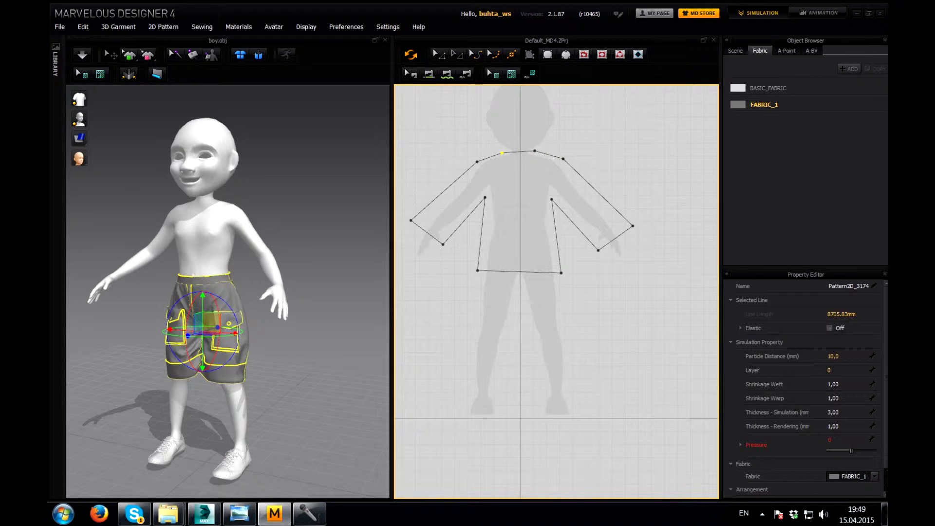
click(502, 152)
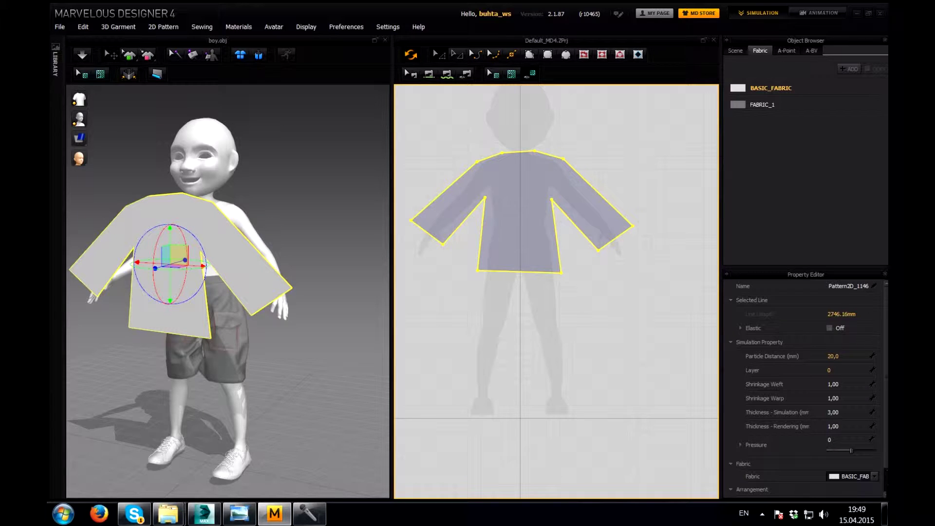
- Adjust the shirt's armpit, shoulder, side and hem points to refine its shape
key(Escape)
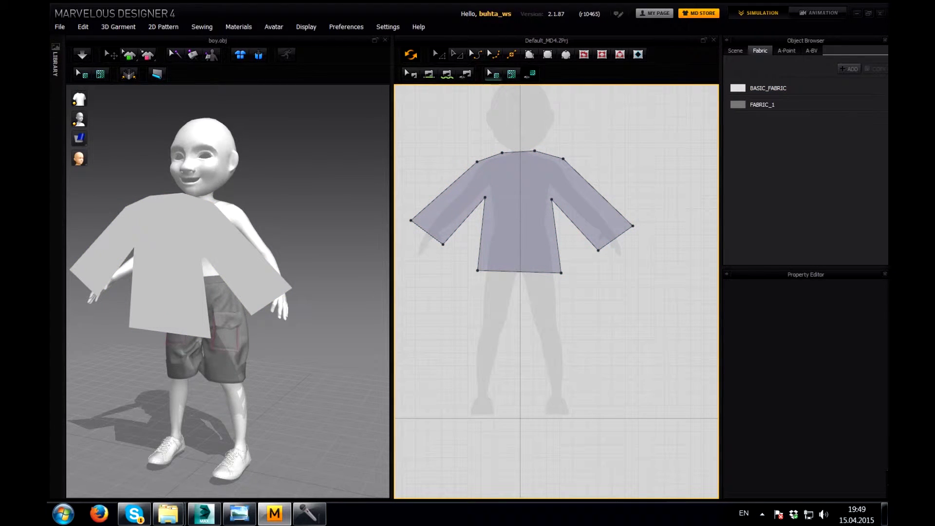
click(555, 200)
drag(552, 199, 557, 199)
drag(485, 197, 478, 199)
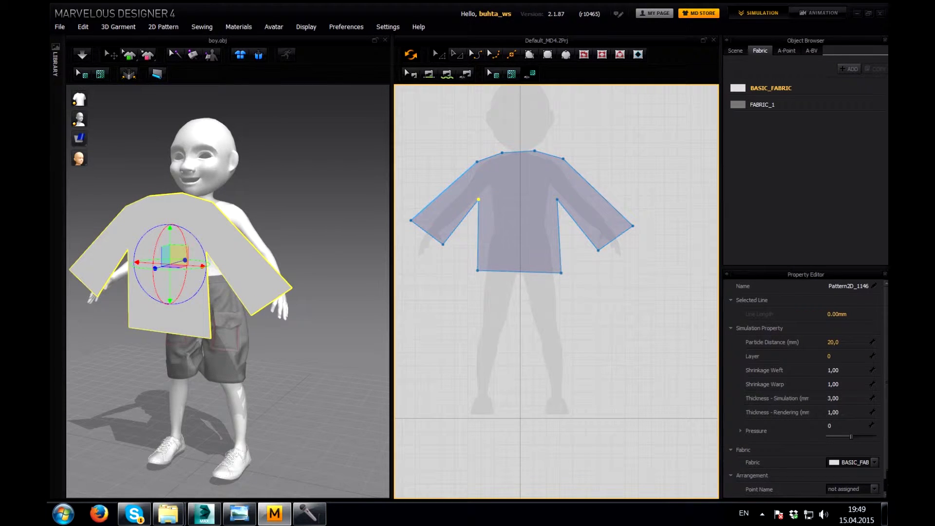
drag(477, 161, 468, 159)
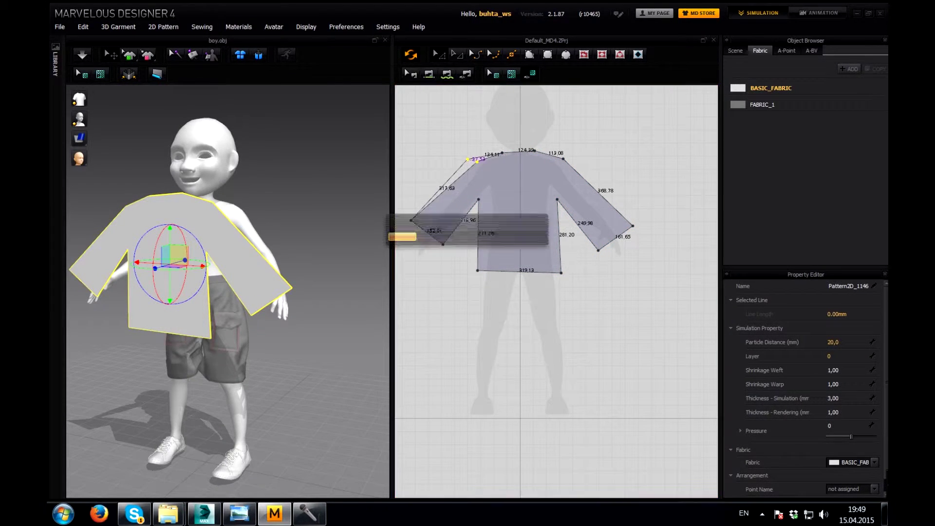
drag(561, 273, 569, 274)
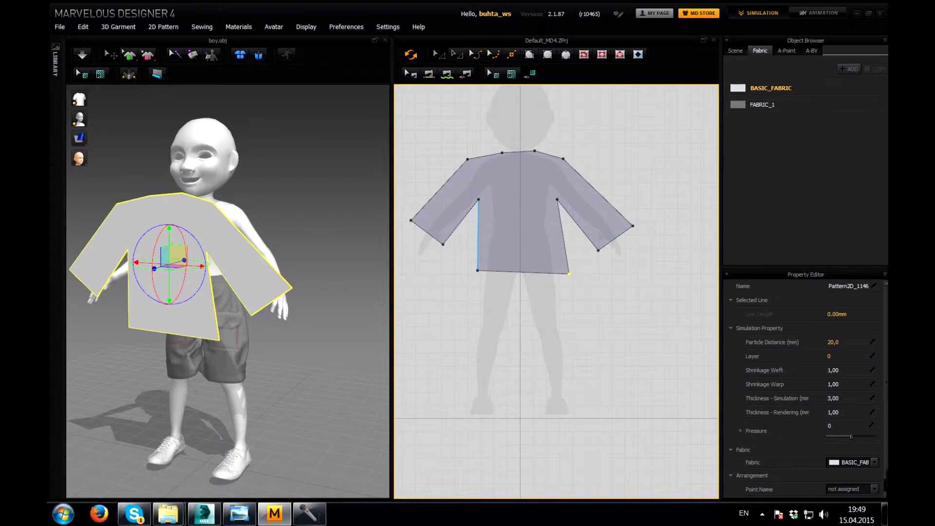
drag(477, 235, 470, 238)
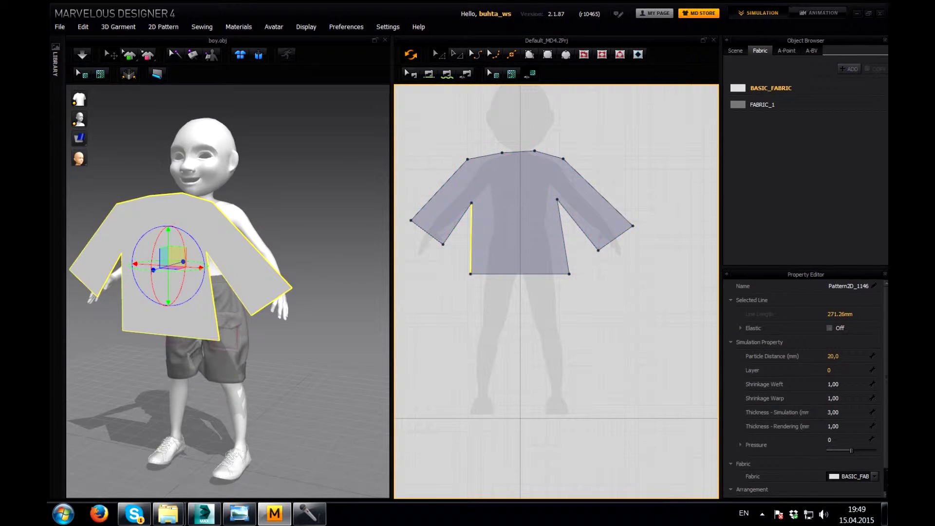
drag(520, 274, 520, 276)
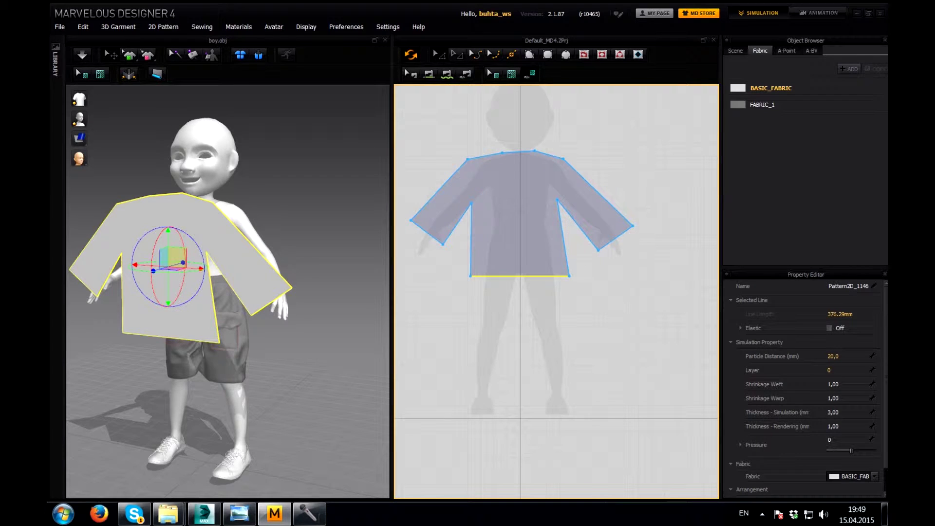
click(502, 151)
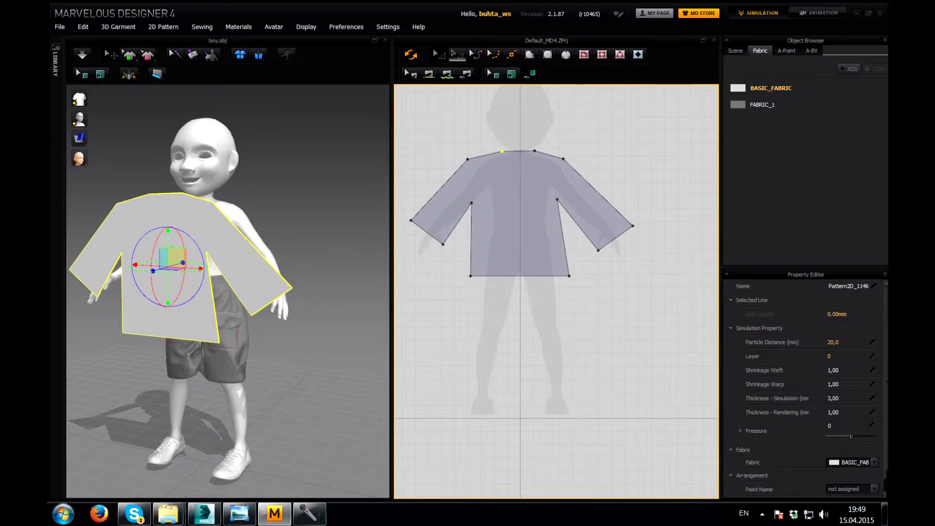
- Curve both sleeves' edges and the shirt body sides, dismissing the intersecting-lines warning
drag(438, 190, 427, 178)
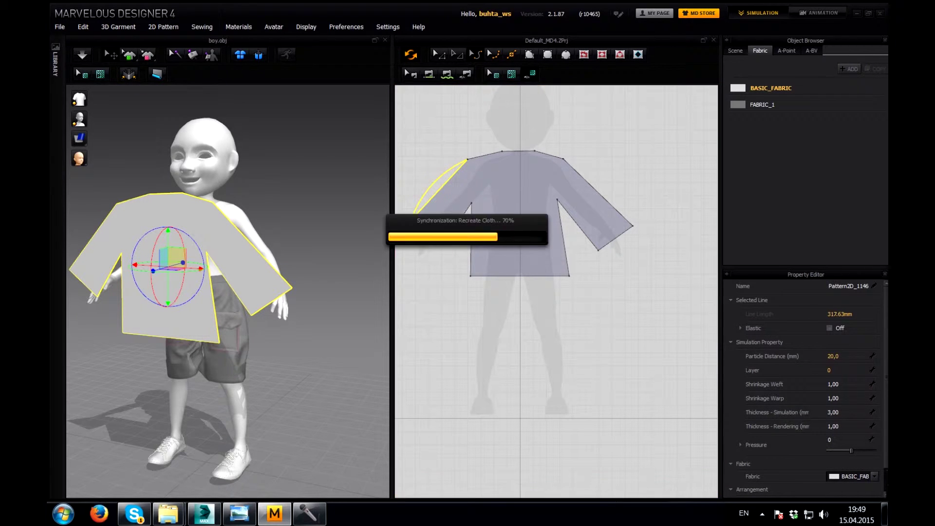
drag(457, 222, 463, 223)
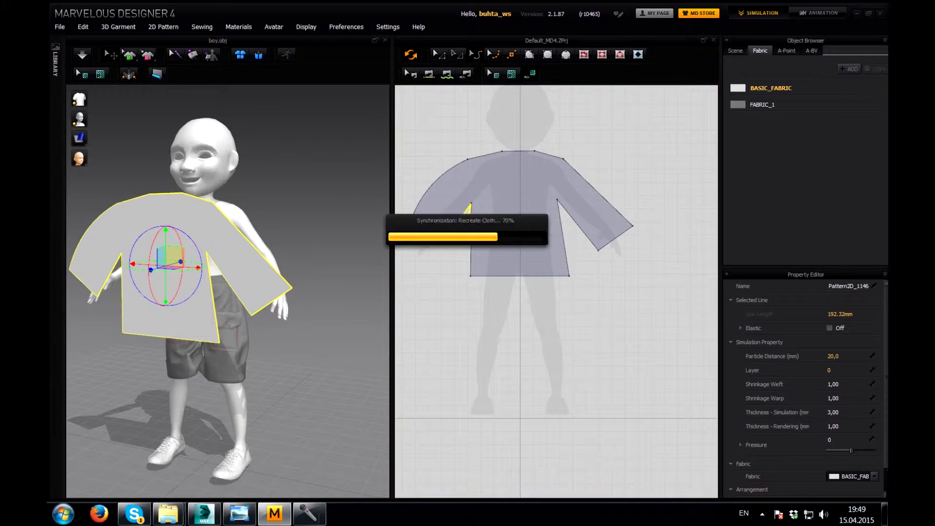
drag(577, 224, 606, 185)
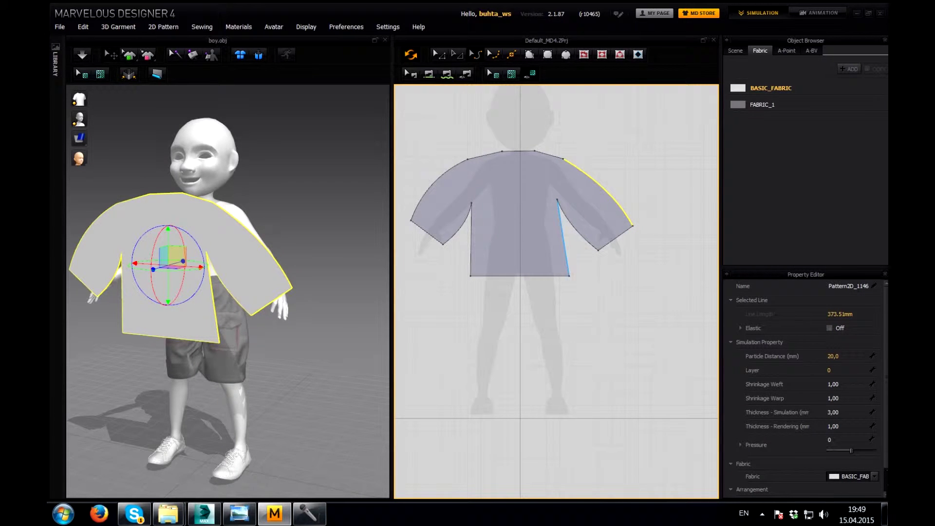
drag(564, 238, 570, 239)
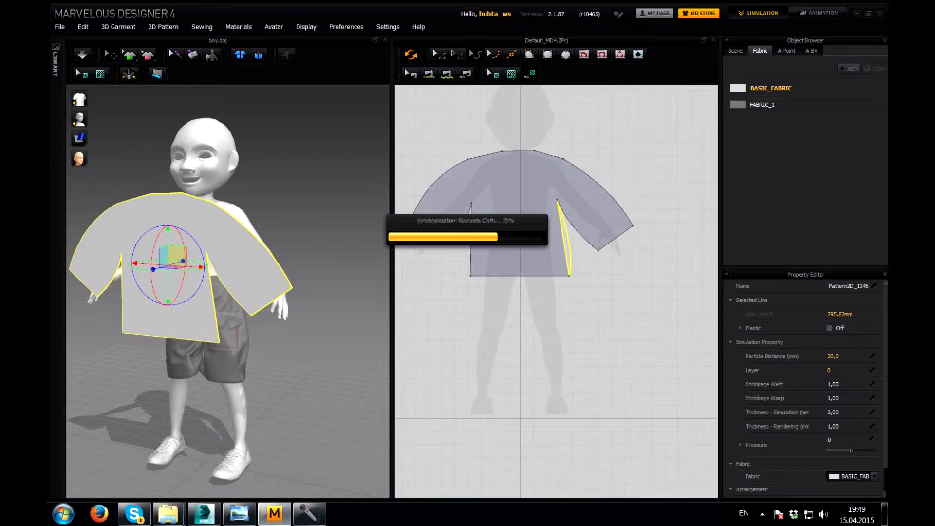
drag(470, 239, 466, 239)
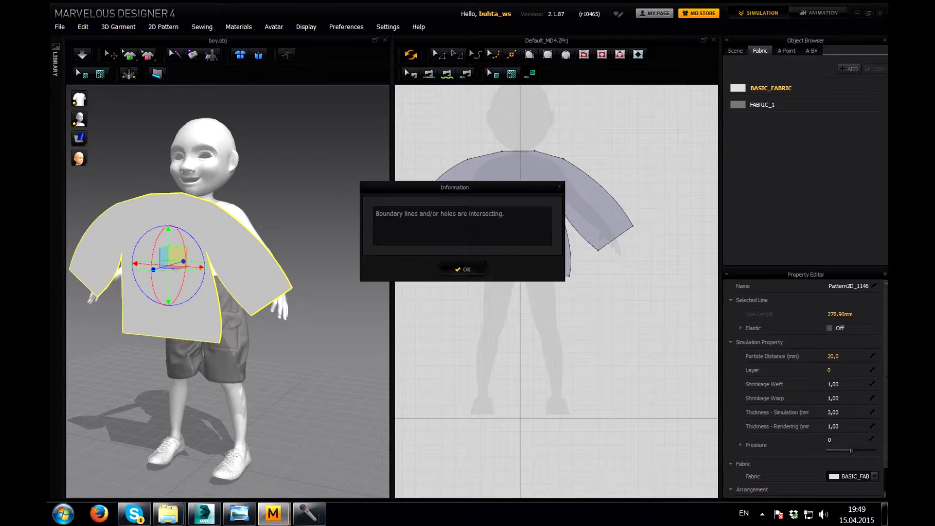
click(462, 266)
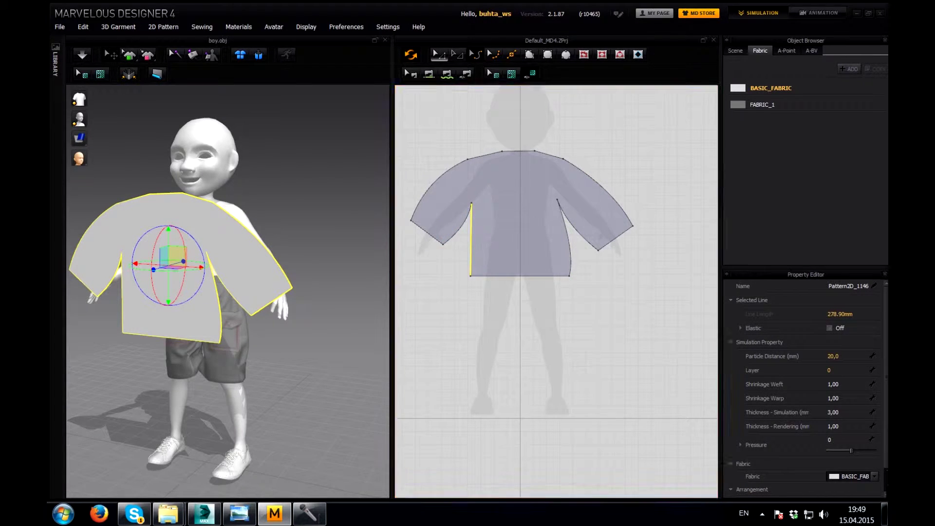
- Fine-tune the left armpit and reshape both sleeve ends
drag(471, 203, 468, 200)
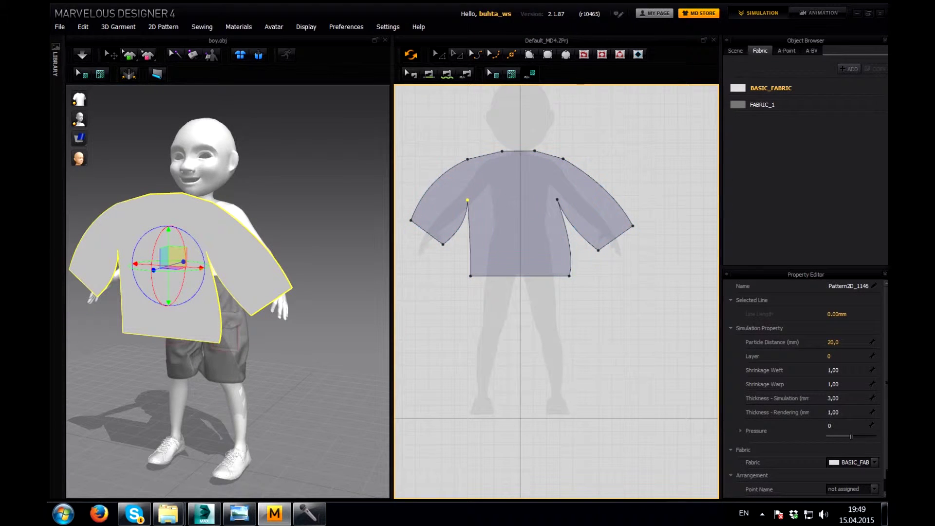
drag(467, 200, 477, 201)
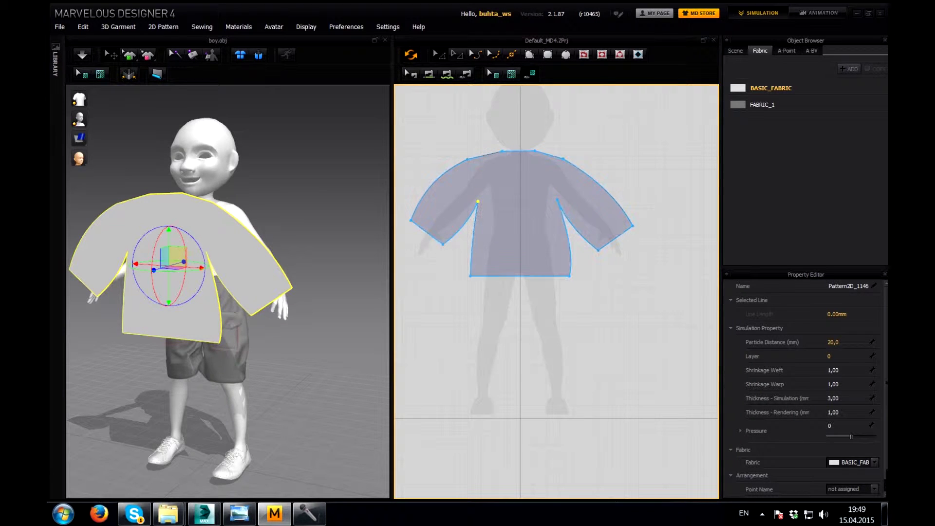
drag(411, 220, 438, 240)
drag(633, 225, 626, 228)
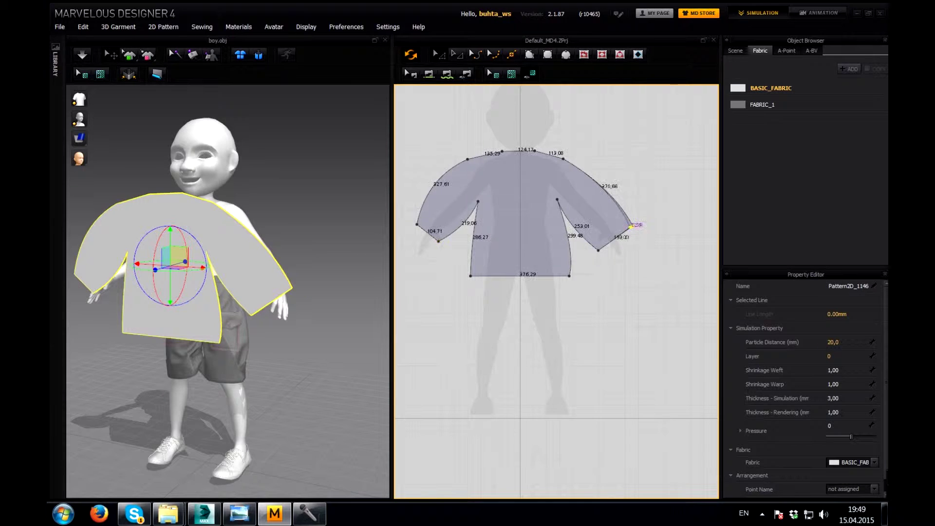
- Draw a rectangular cuff pattern at the right sleeve end
key(a)
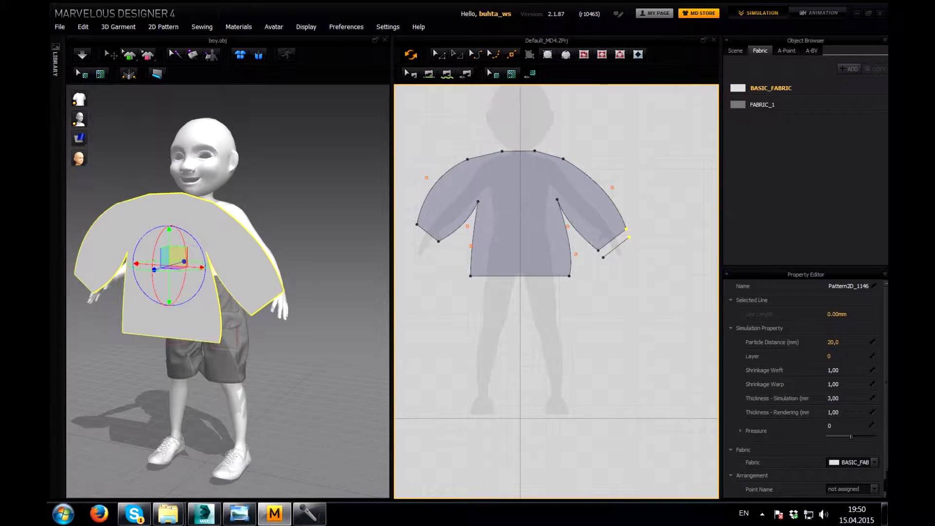
click(641, 253)
click(604, 258)
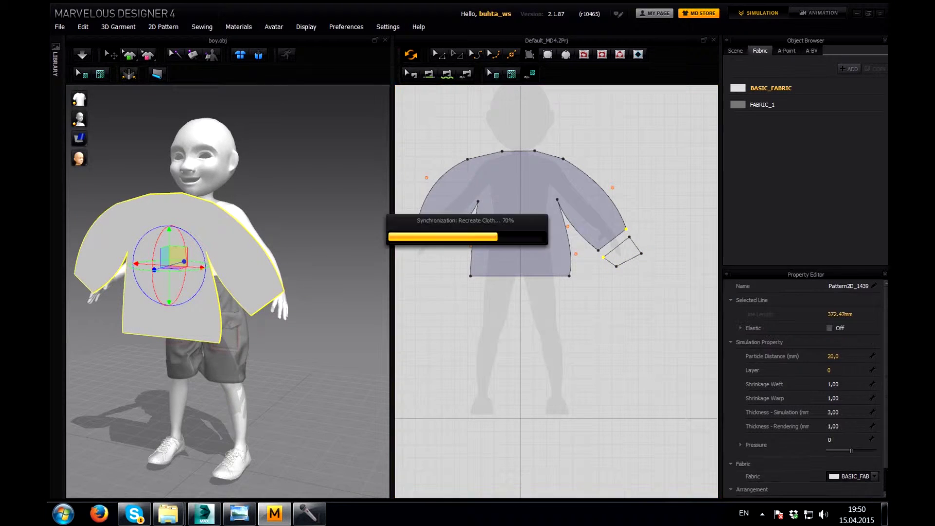
key(Escape)
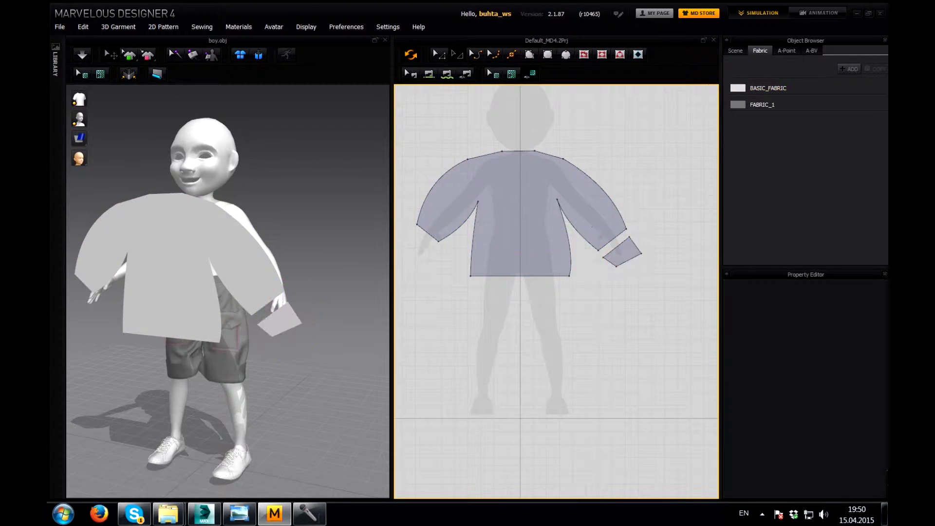
- Mirror-paste a copy of the right cuff onto the left sleeve end
click(629, 246)
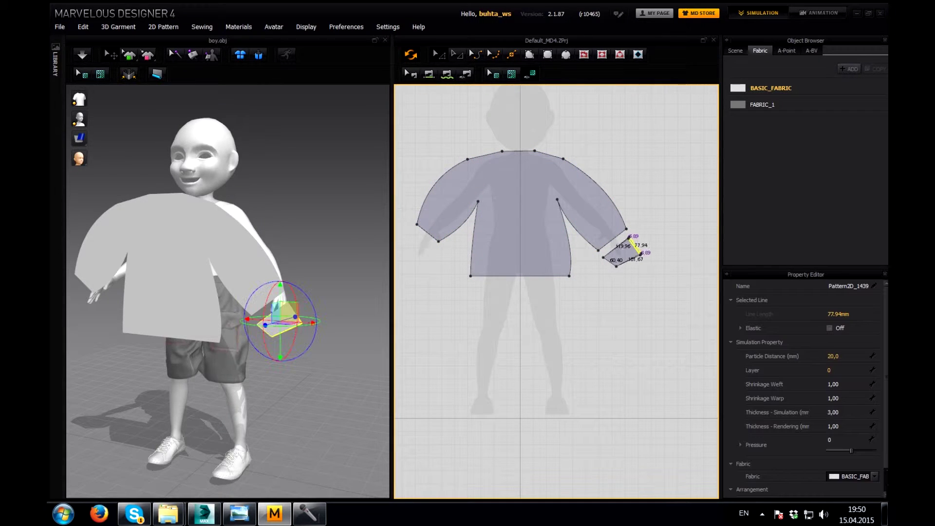
double_click(629, 246)
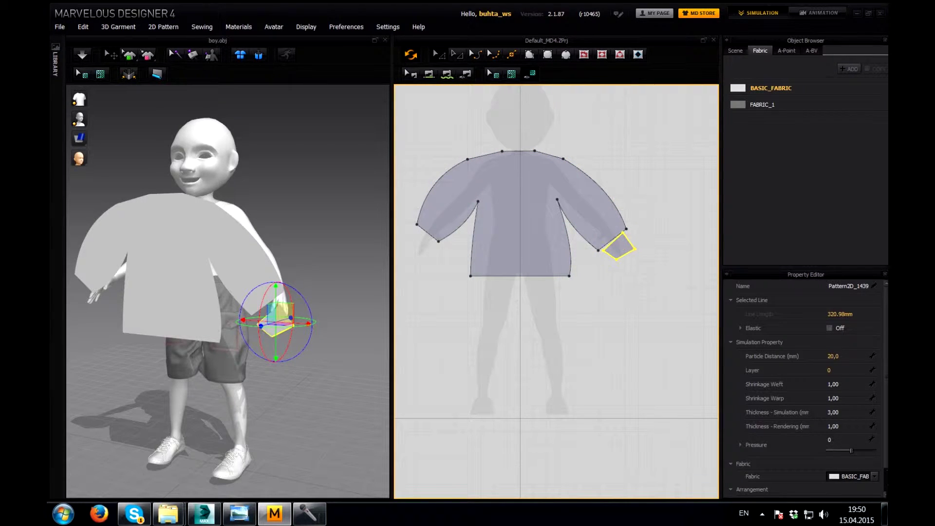
key(ctrl+c)
key(ctrl+r)
right_click(426, 243)
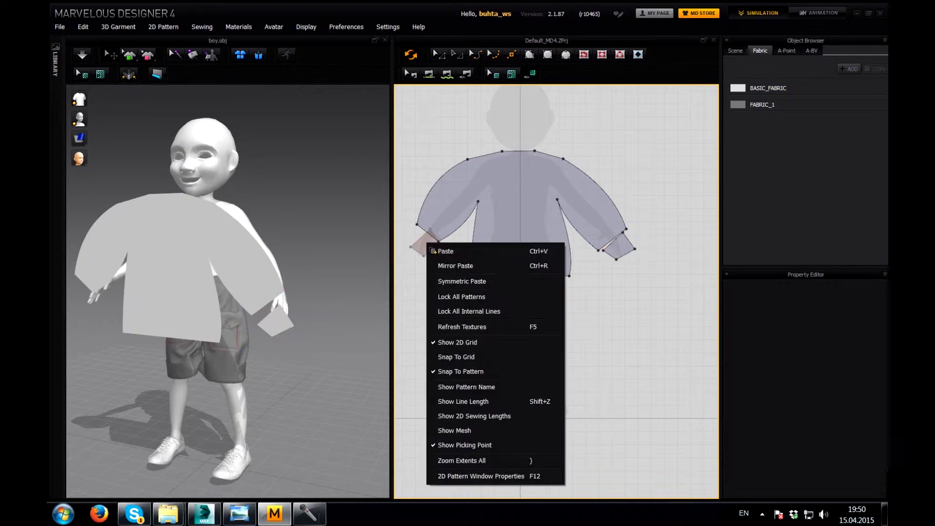
click(456, 266)
click(419, 242)
click(426, 249)
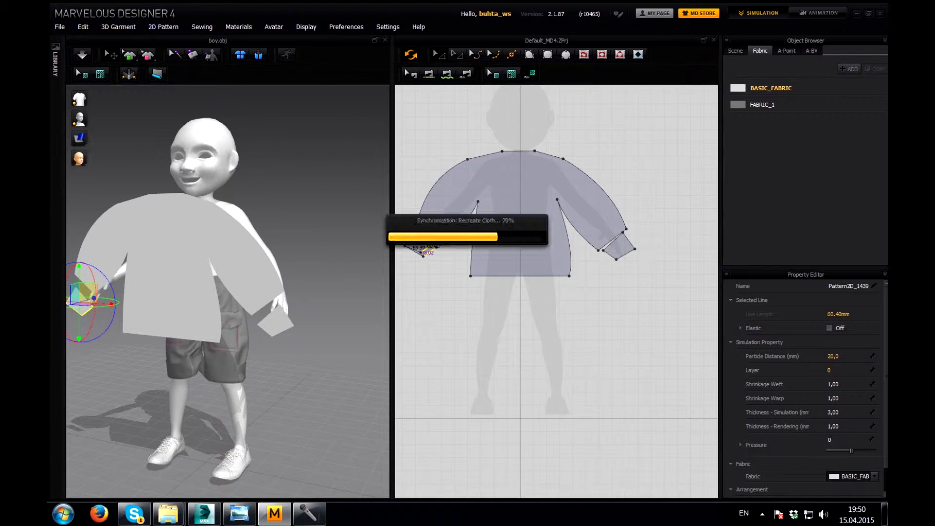
middle_drag(426, 248, 433, 246)
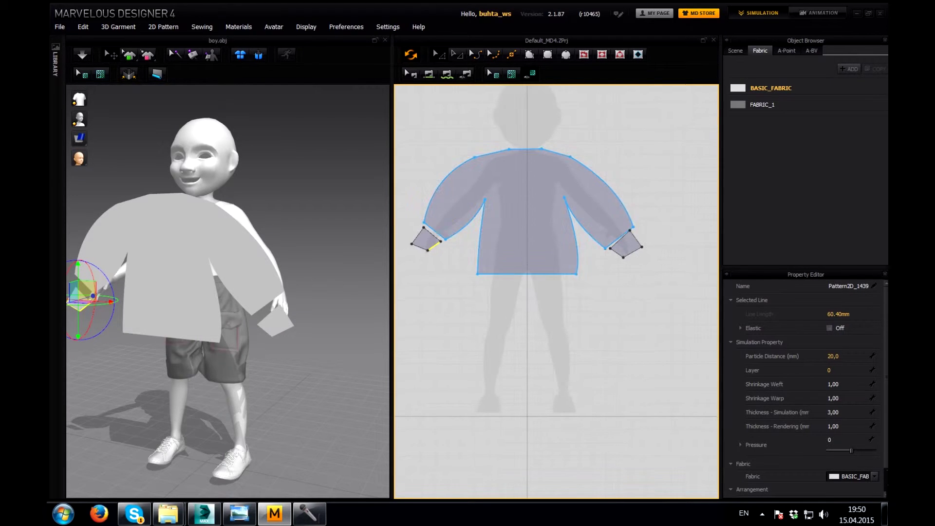
- Draw a band outline below the shirt's hem
click(439, 54)
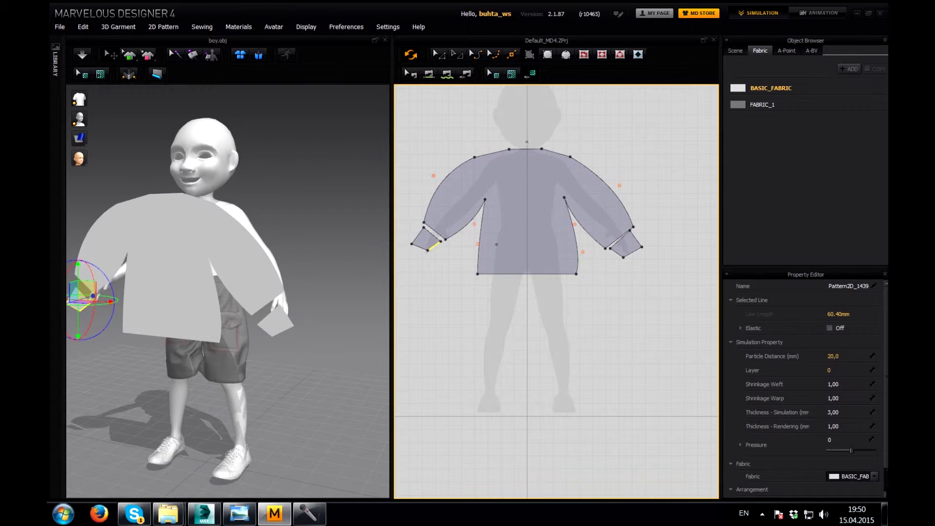
click(481, 288)
click(571, 277)
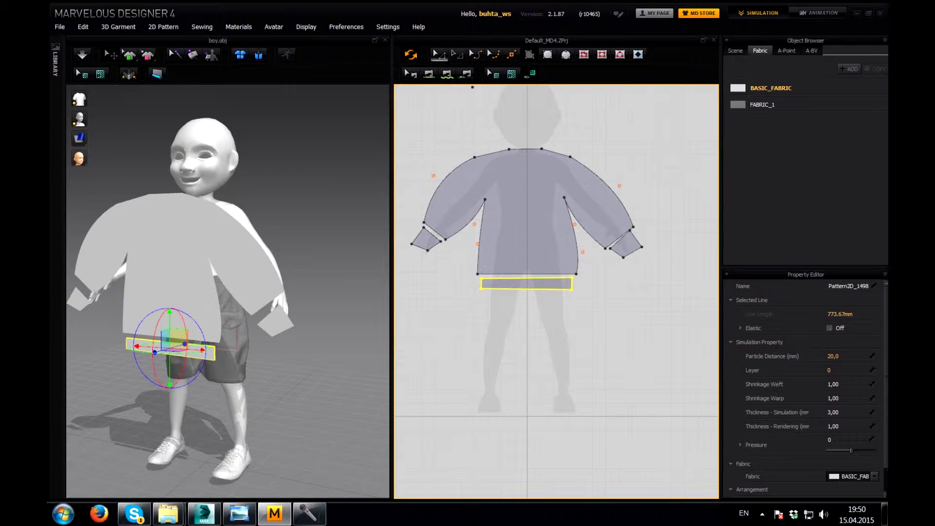
- Pull the hem band's left and right edges inward to narrow it
key(space)
key(space)
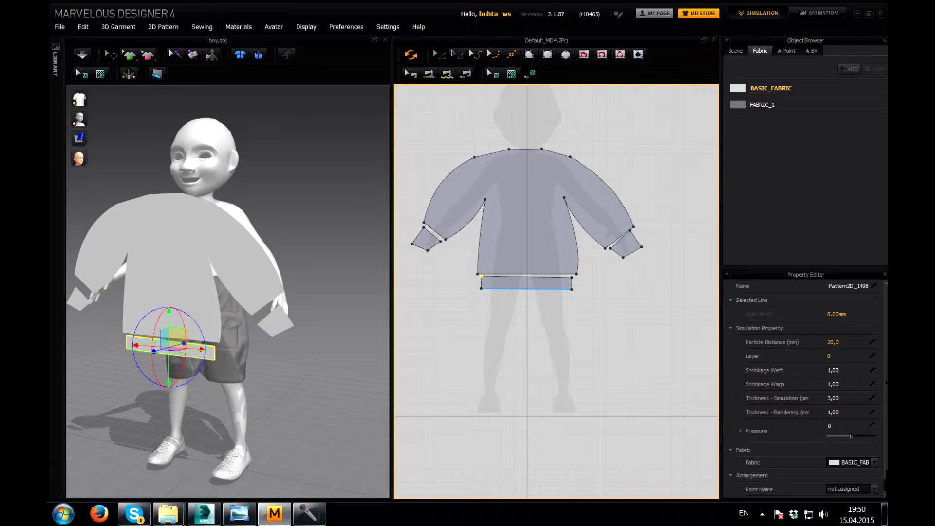
drag(481, 282, 484, 282)
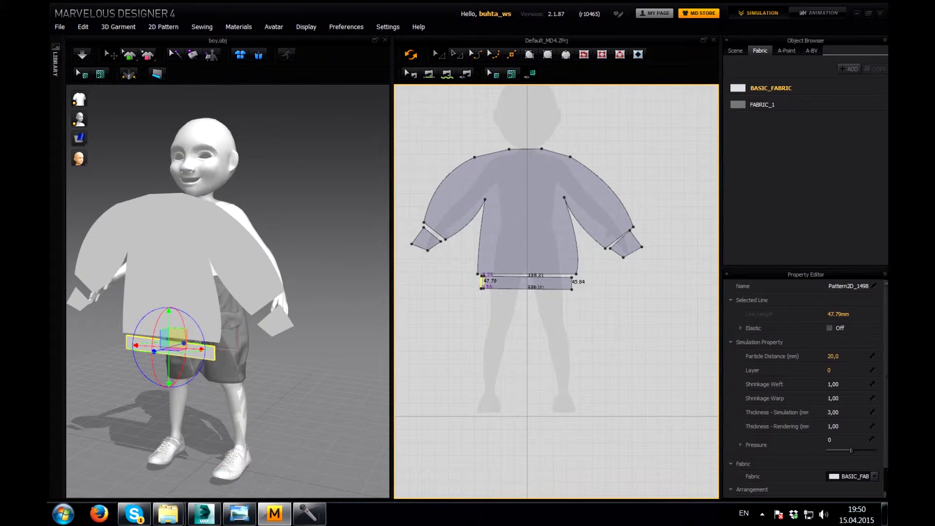
drag(571, 282, 568, 284)
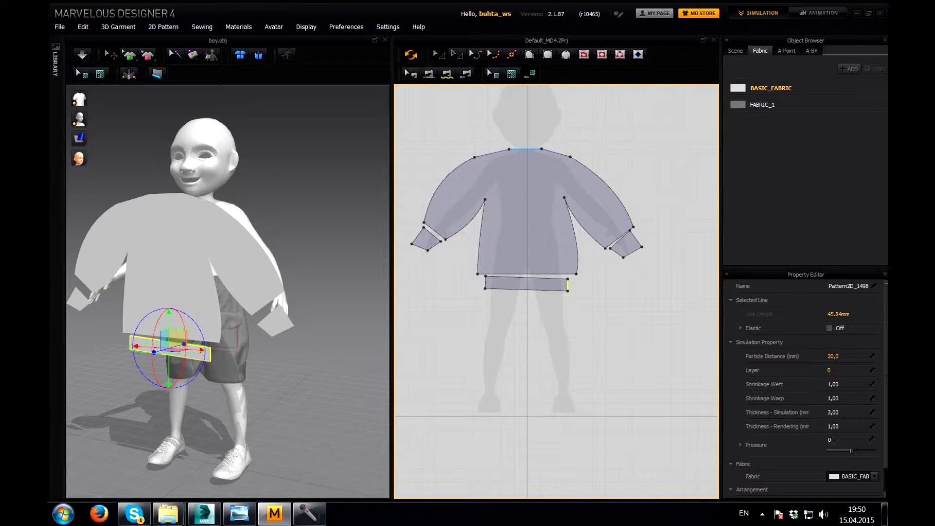
key(Escape)
- Sew the right cuff to its sleeve and the hem band to the shirt's bottom edge
click(624, 239)
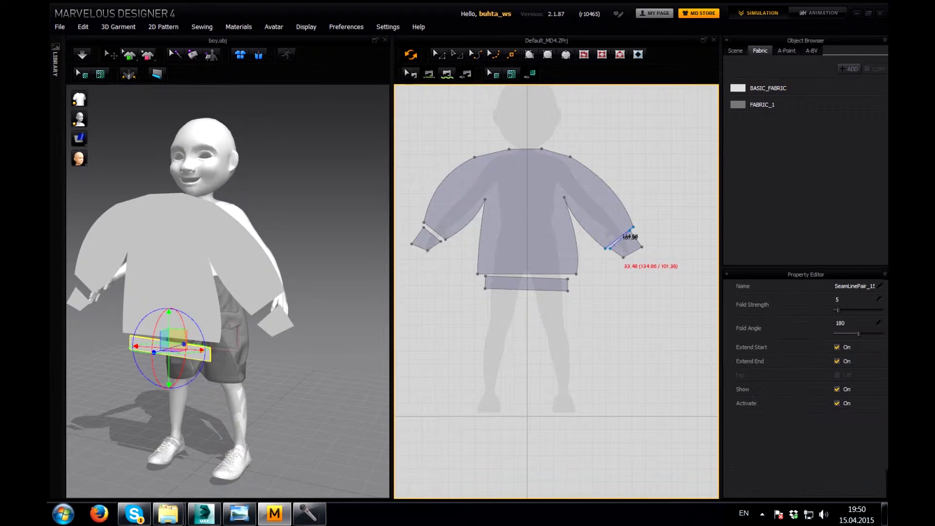
click(497, 273)
click(501, 278)
- Marquee-select all the shirt pieces together
key(a)
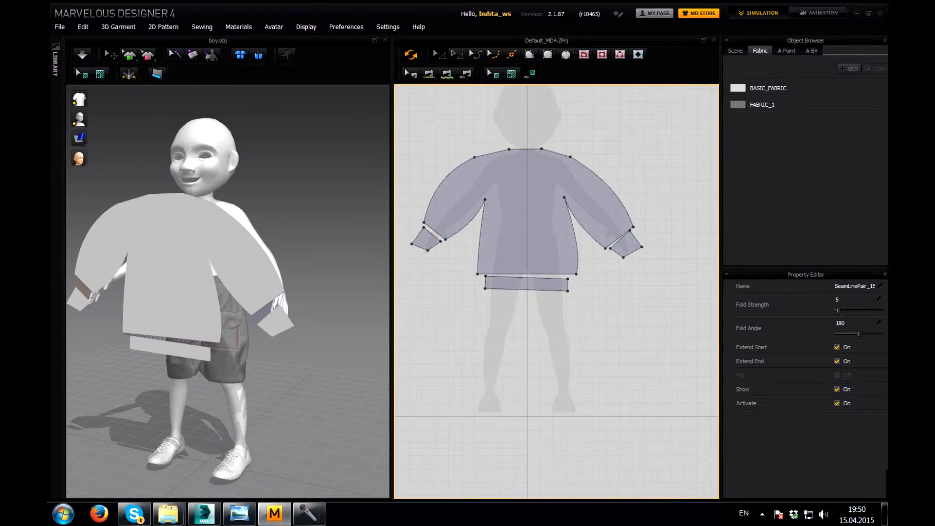
scroll(450, 156, down, 3)
mouse_move(466, 130)
mouse_down()
mouse_move(407, 214)
mouse_move(438, 245)
mouse_up()
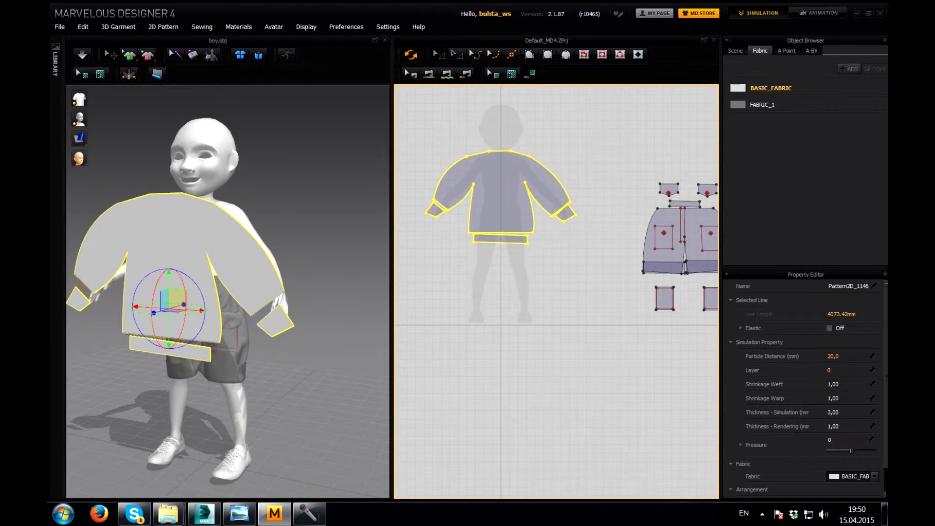
- Paste a copy of the shirt set and move it aside in the 2D window
right_click(506, 200)
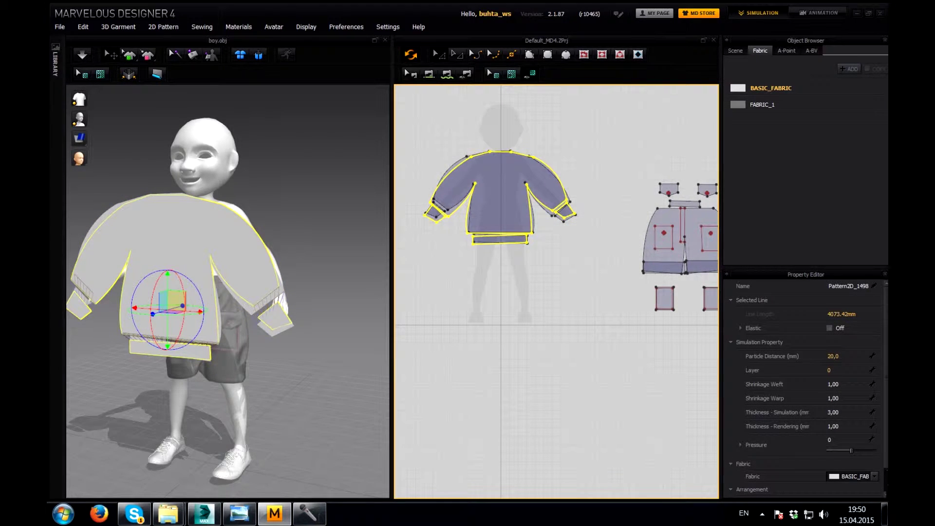
middle_drag(501, 219, 622, 263)
drag(623, 239, 455, 239)
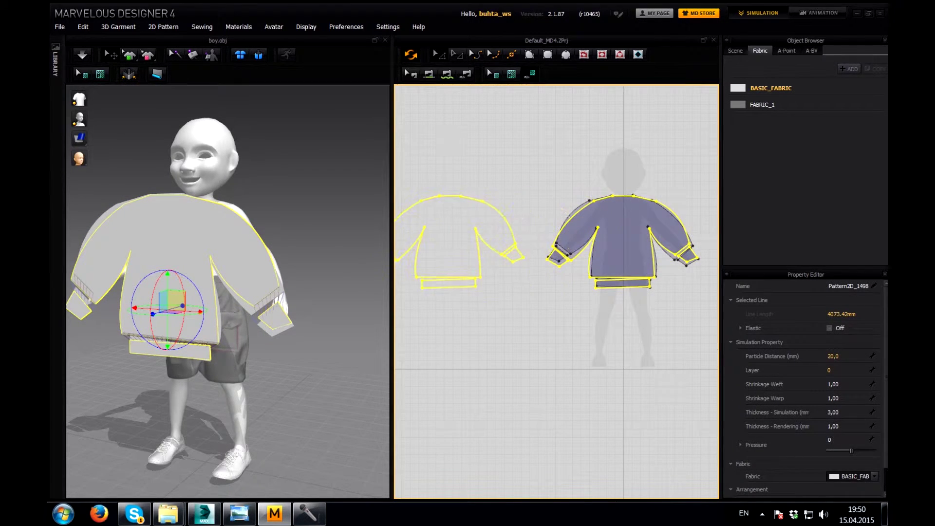
- Turn the shirt copy around its vertical axis in 3D and frame both shirts in 2D
right_drag(195, 292, 292, 292)
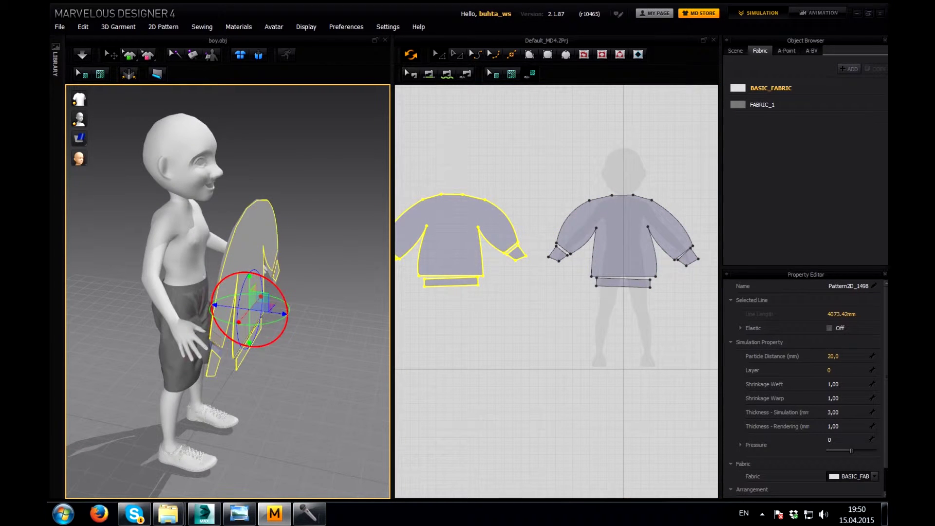
right_drag(219, 293, 146, 292)
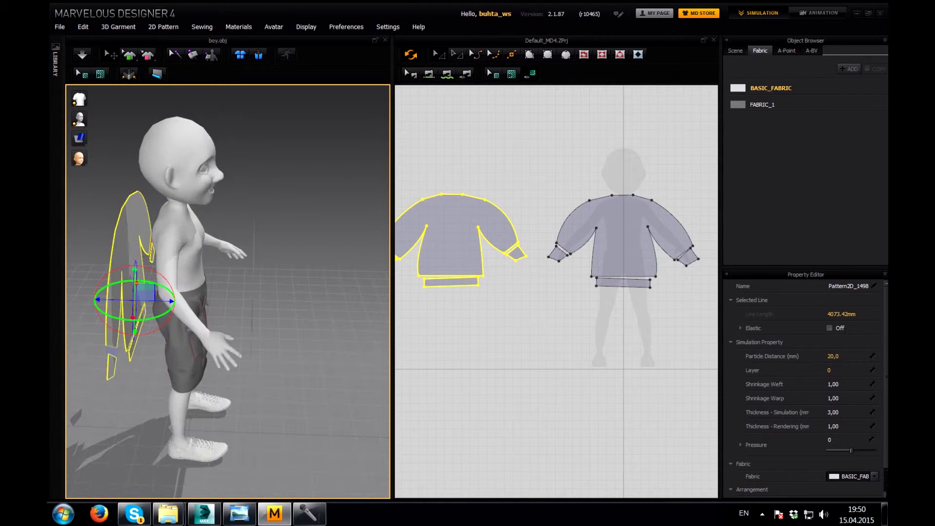
drag(95, 299, 165, 311)
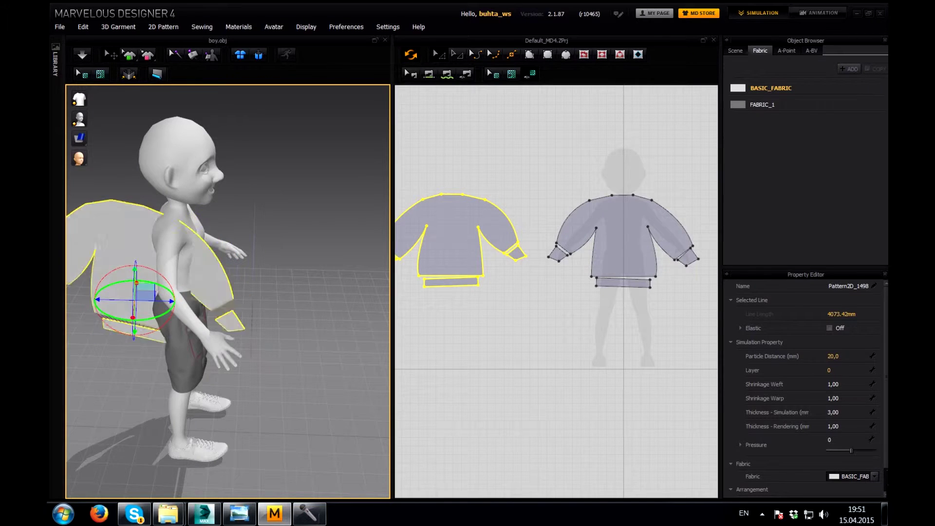
drag(98, 299, 127, 292)
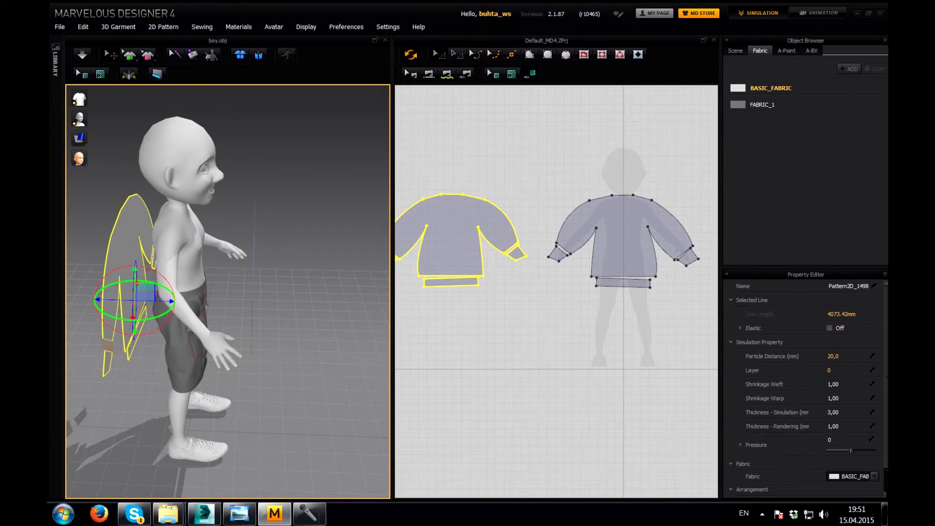
right_drag(220, 292, 210, 292)
right_drag(146, 292, 219, 292)
scroll(555, 219, down, 2)
mouse_move(570, 166)
mouse_down()
mouse_move(657, 262)
mouse_move(695, 277)
mouse_up()
- Move the copied shirt behind the avatar and rotate it to face the body
right_drag(219, 292, 185, 292)
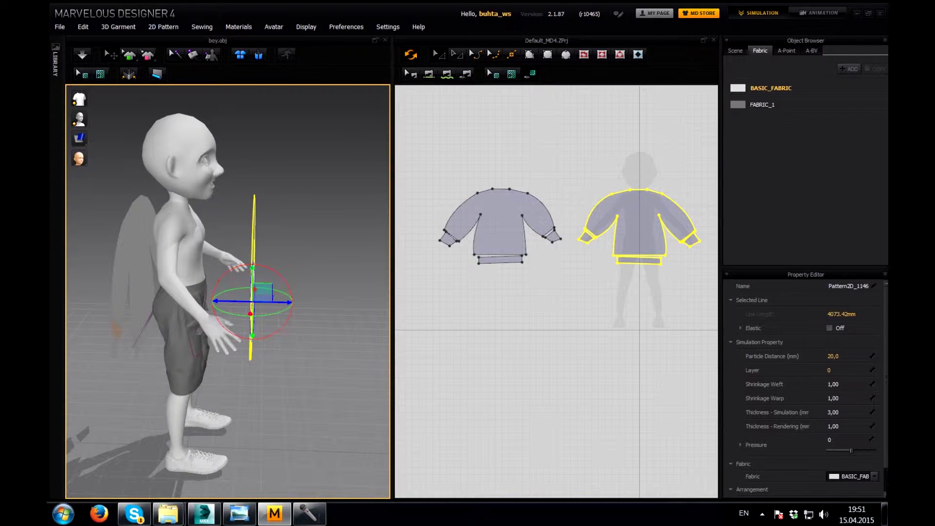
drag(262, 292, 238, 292)
right_drag(239, 292, 272, 292)
mouse_move(249, 317)
mouse_down()
mouse_move(254, 297)
mouse_move(256, 312)
mouse_up()
right_drag(266, 295, 270, 292)
drag(270, 292, 268, 292)
mouse_move(246, 299)
right_down()
mouse_move(245, 273)
mouse_move(251, 292)
right_up()
drag(251, 292, 263, 312)
right_drag(263, 311, 253, 301)
- Raise both sleeve cuffs toward the avatar's wrists with the gizmo
click(288, 350)
click(302, 304)
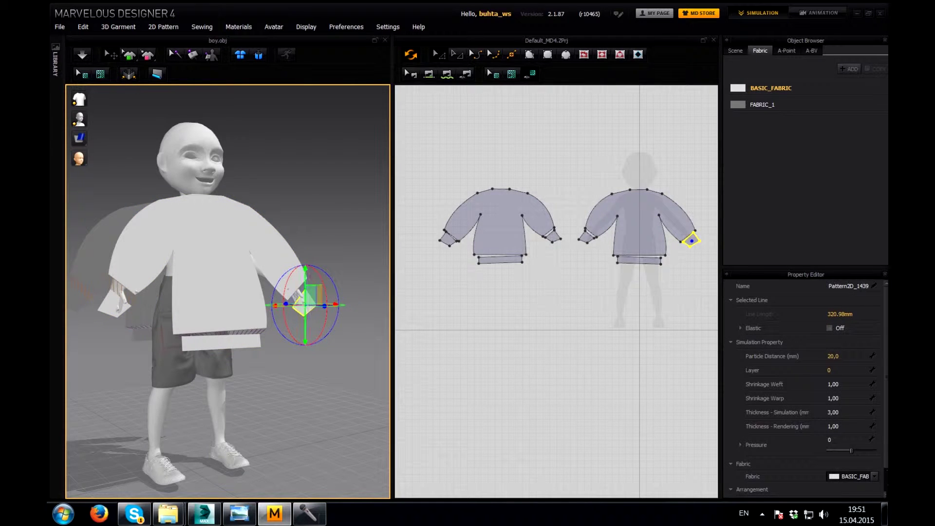
drag(306, 304, 305, 285)
right_drag(305, 285, 297, 311)
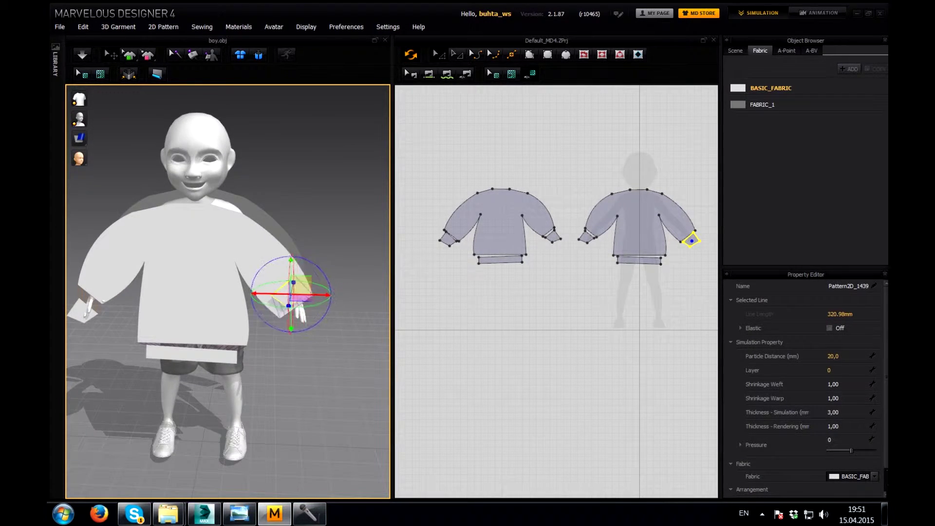
click(586, 238)
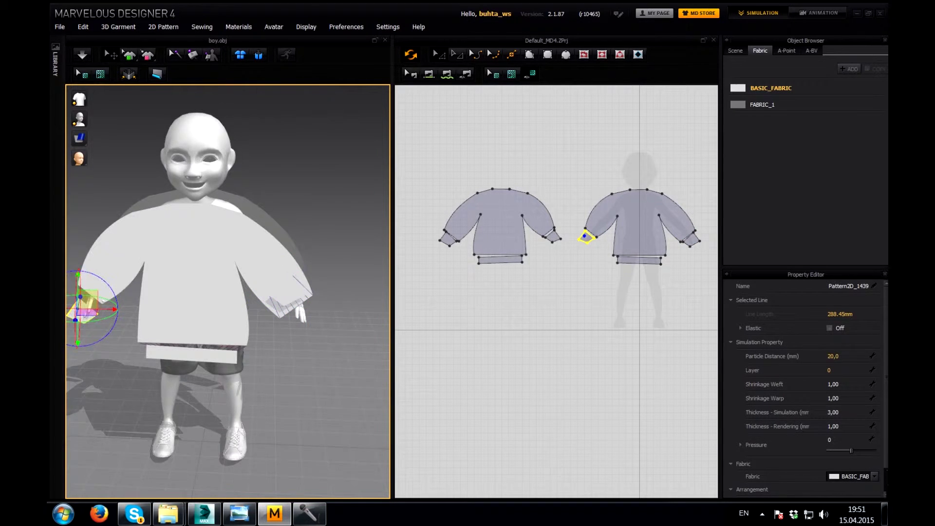
right_drag(243, 293, 272, 297)
drag(105, 291, 102, 260)
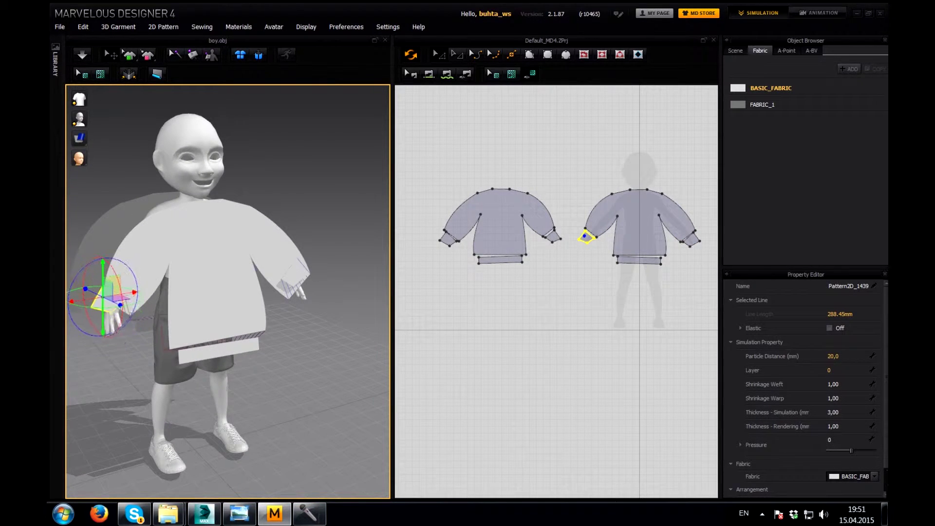
mouse_move(219, 292)
right_down()
mouse_move(146, 292)
mouse_move(268, 292)
mouse_move(146, 292)
right_up()
click(553, 235)
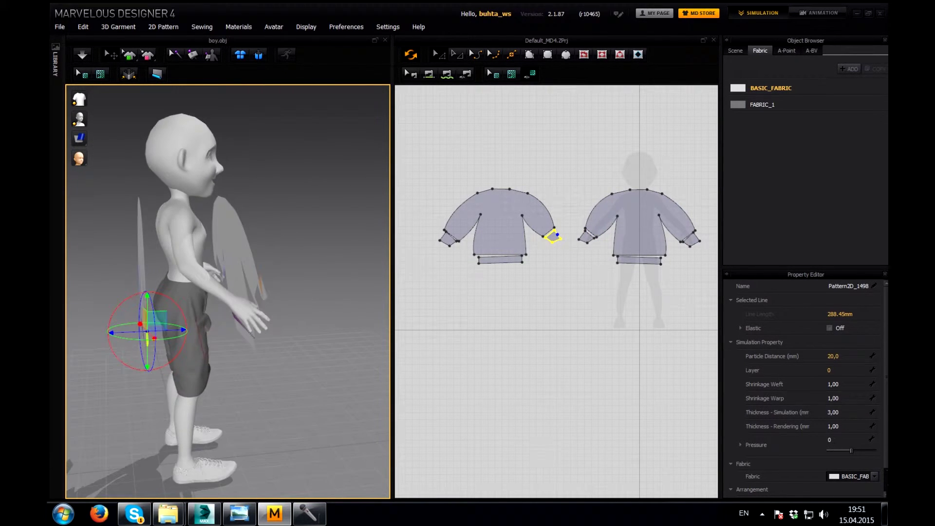
- Shift the front panel slightly and move both cuffs toward the back
click(464, 223)
drag(174, 256, 187, 256)
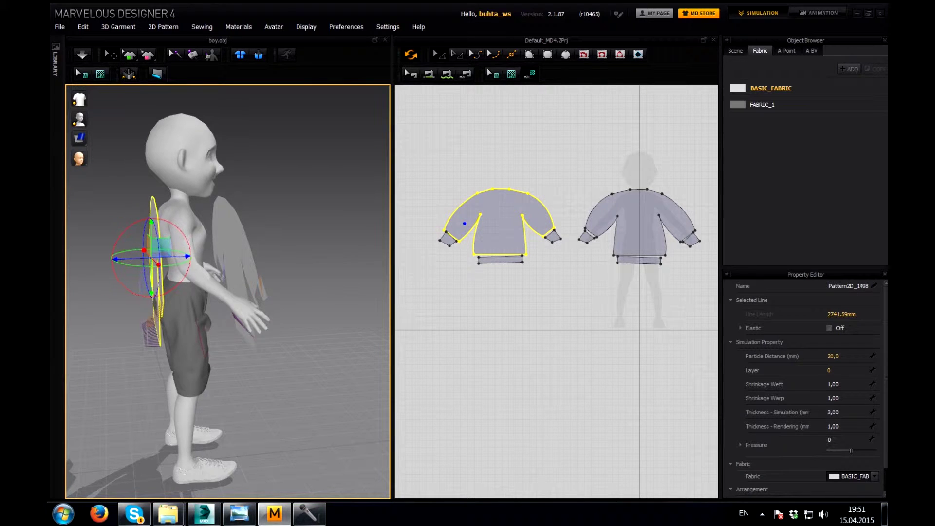
click(449, 246)
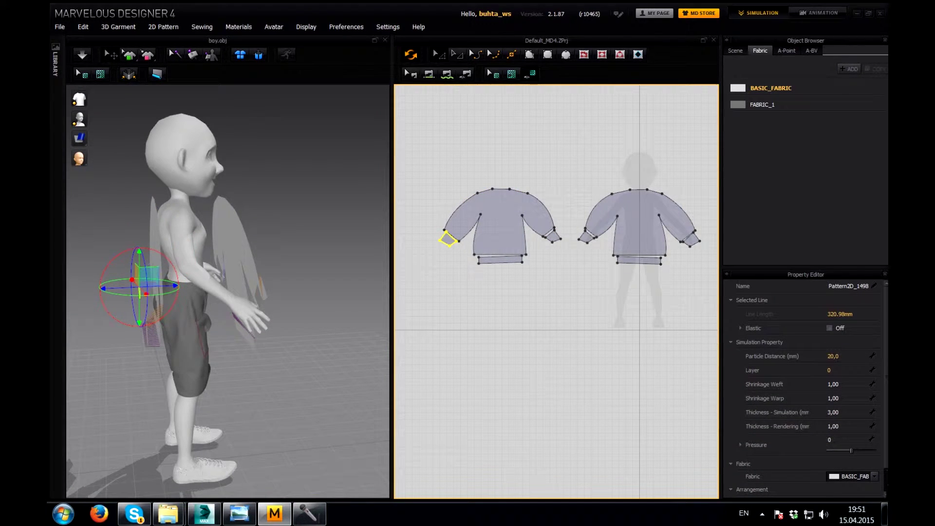
right_drag(228, 292, 273, 292)
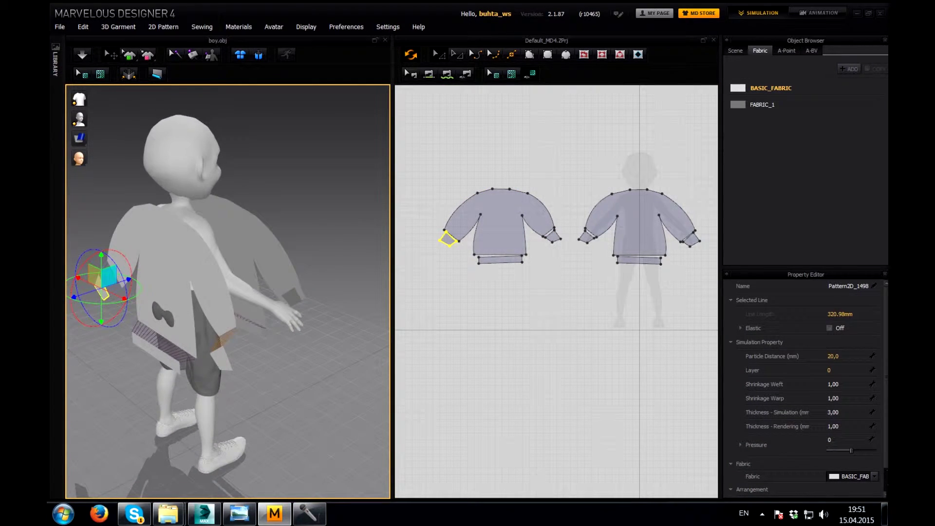
shift+click(555, 240)
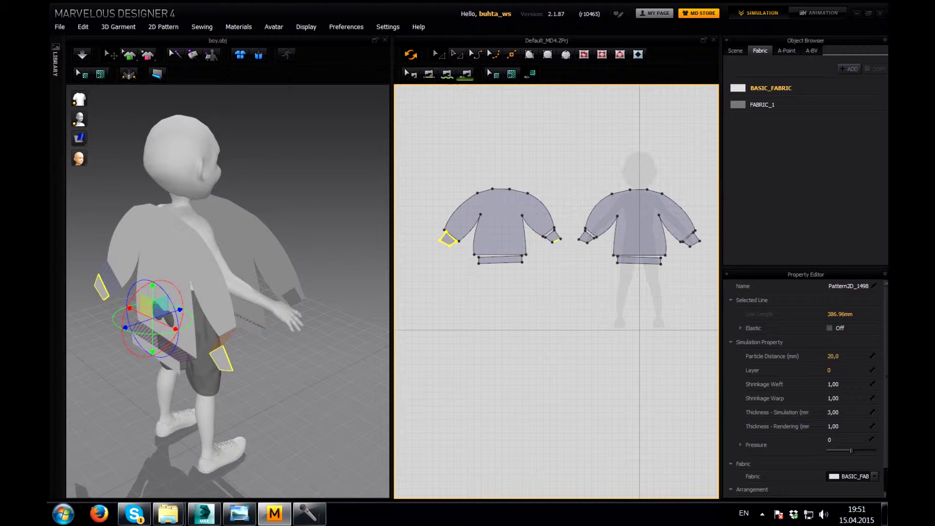
click(553, 237)
shift+click(448, 239)
right_drag(219, 293, 292, 292)
drag(252, 307, 237, 307)
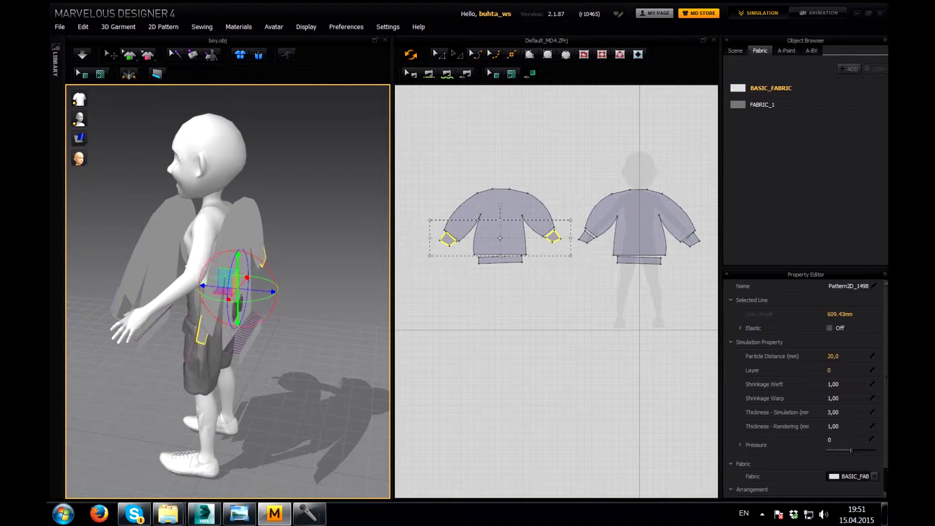
mouse_move(316, 477)
right_down()
mouse_move(234, 477)
mouse_move(314, 467)
mouse_move(214, 468)
right_up()
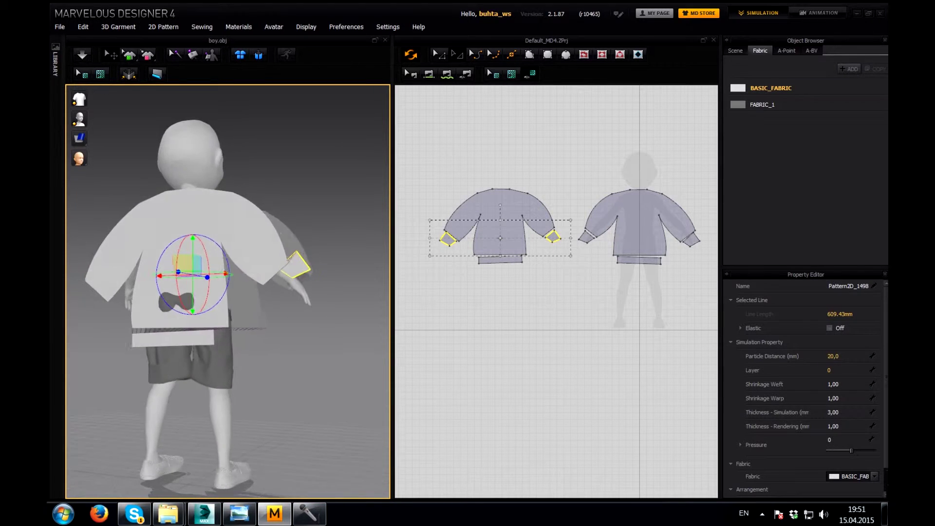
- Position each cuff at its sleeve end near the avatar's wrist
click(297, 266)
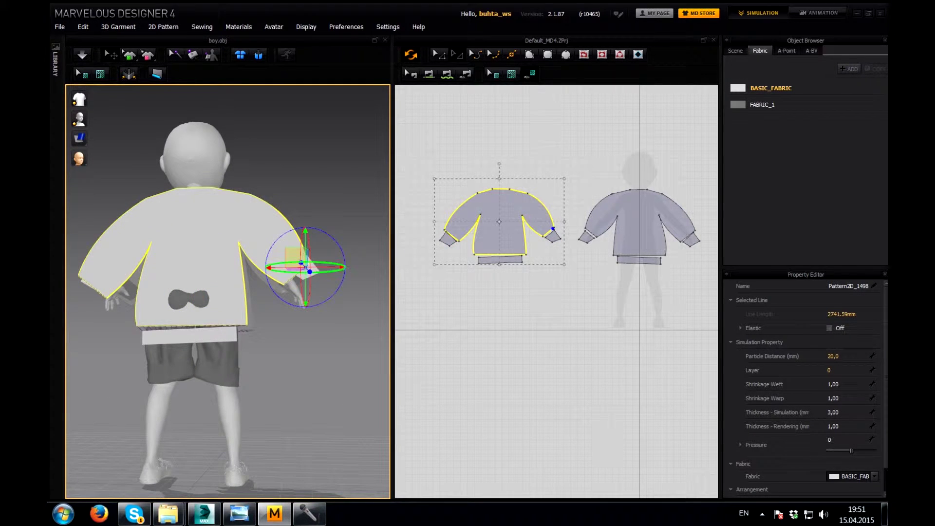
click(301, 270)
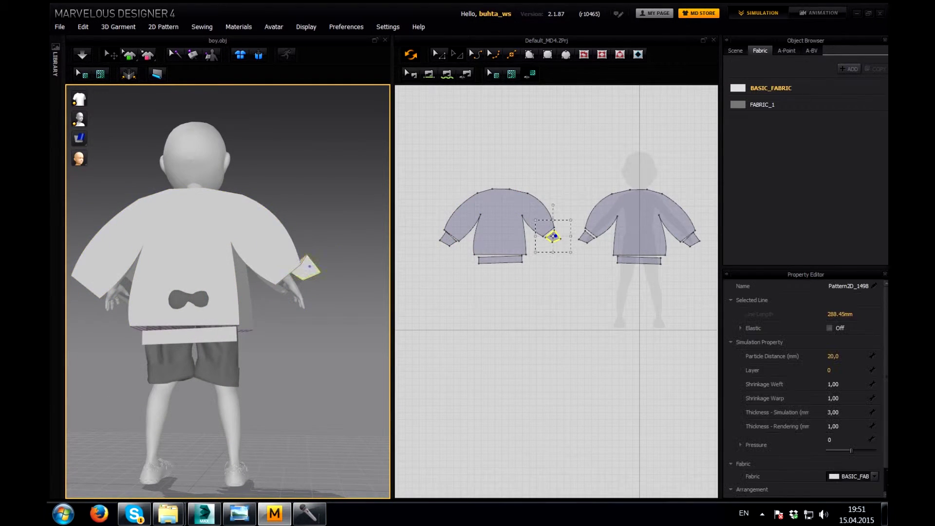
drag(311, 268, 288, 269)
right_drag(292, 390, 161, 390)
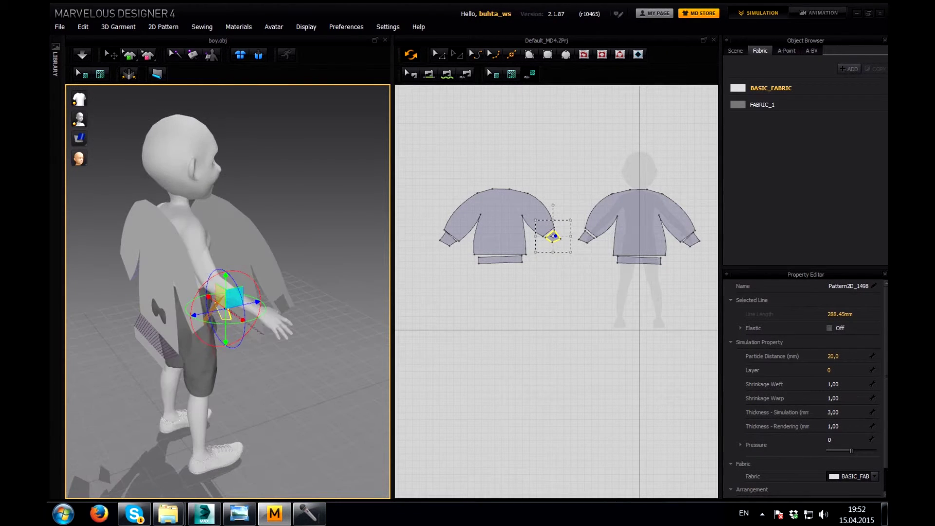
right_drag(219, 390, 161, 389)
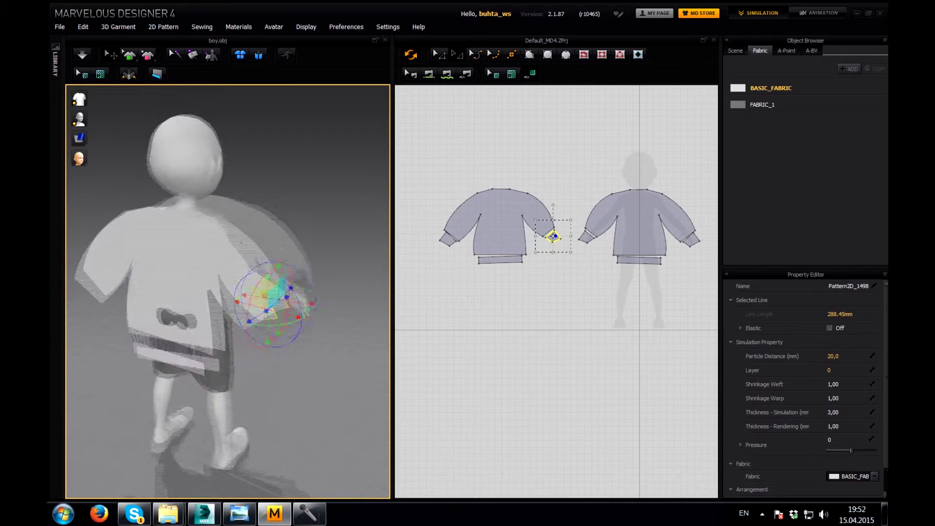
right_drag(292, 390, 219, 390)
click(447, 239)
drag(210, 308, 198, 308)
right_drag(243, 390, 180, 389)
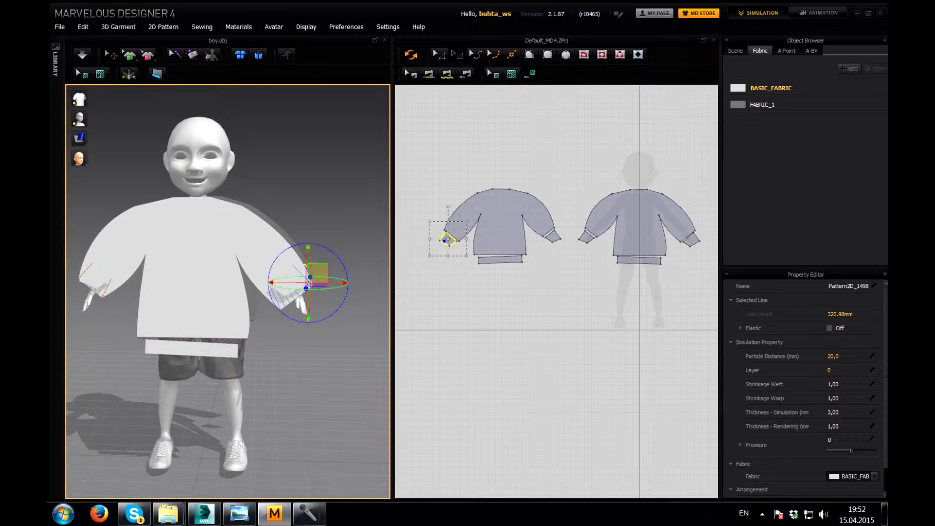
- Pick the Segment Sewing tool to begin joining pattern edges
click(447, 74)
scroll(535, 229, down, 2)
scroll(535, 229, up, 3)
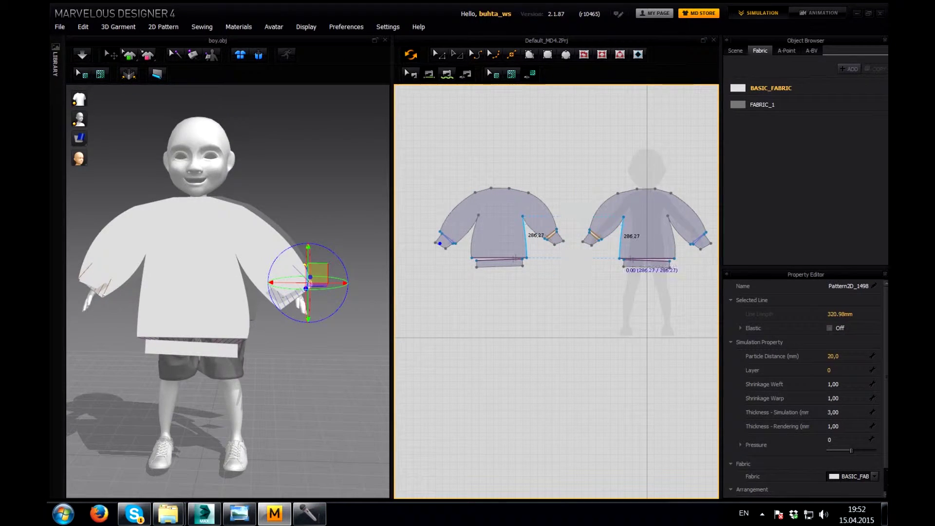
- Sew the side, armhole and shoulder seams between the front and back sweater pieces
click(622, 246)
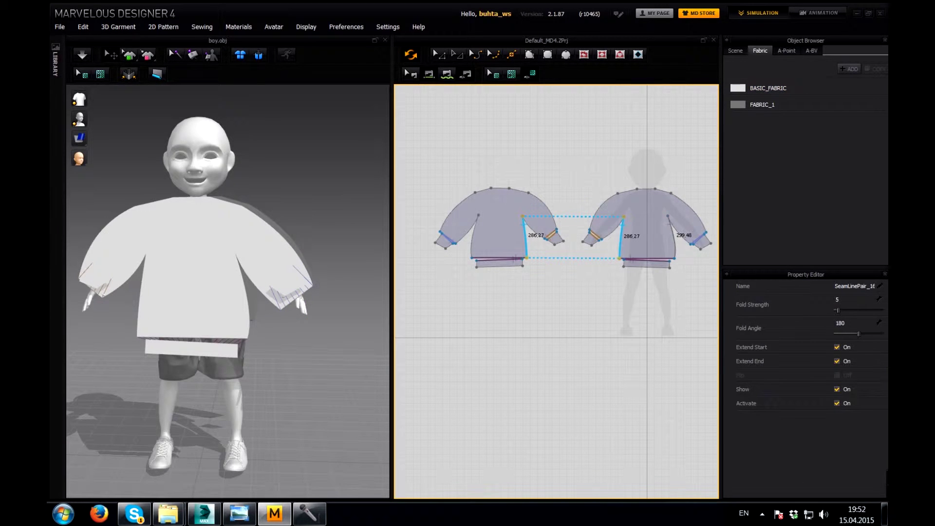
click(473, 238)
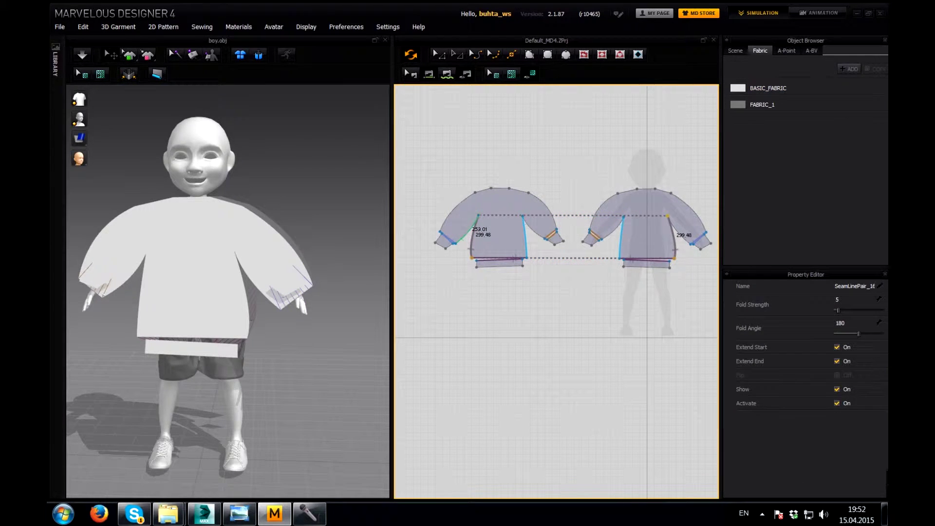
click(691, 244)
click(610, 228)
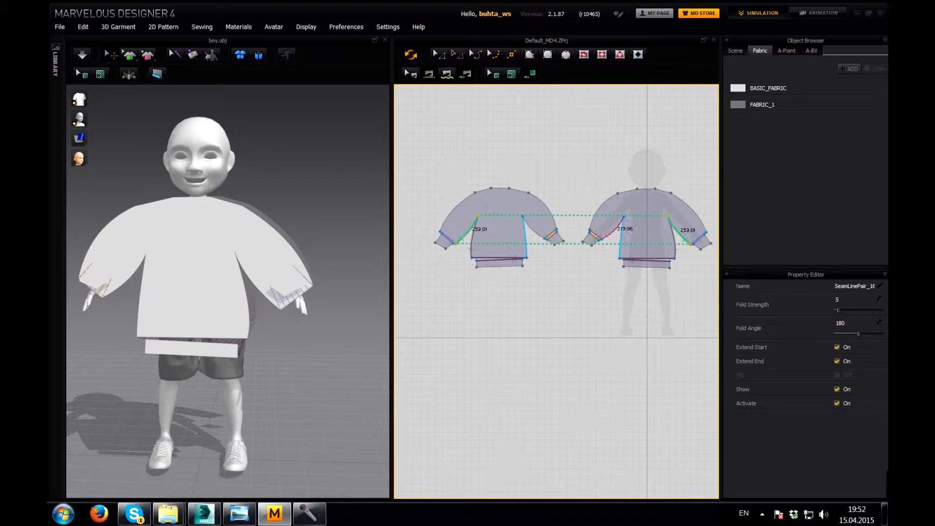
click(552, 234)
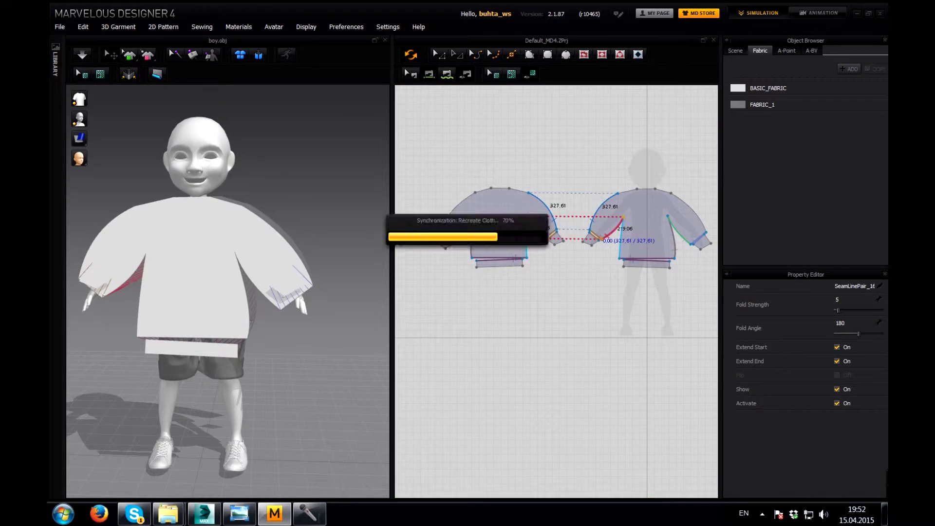
click(696, 209)
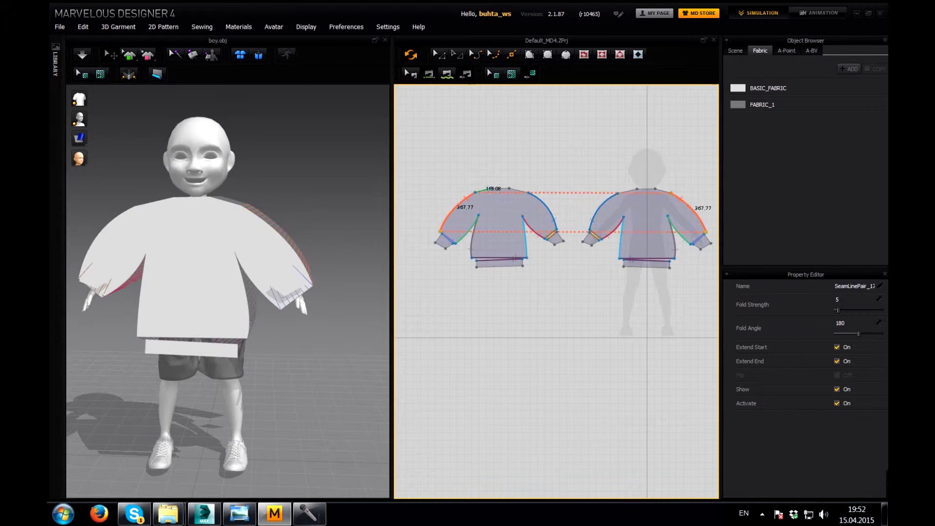
click(654, 188)
click(519, 190)
click(629, 189)
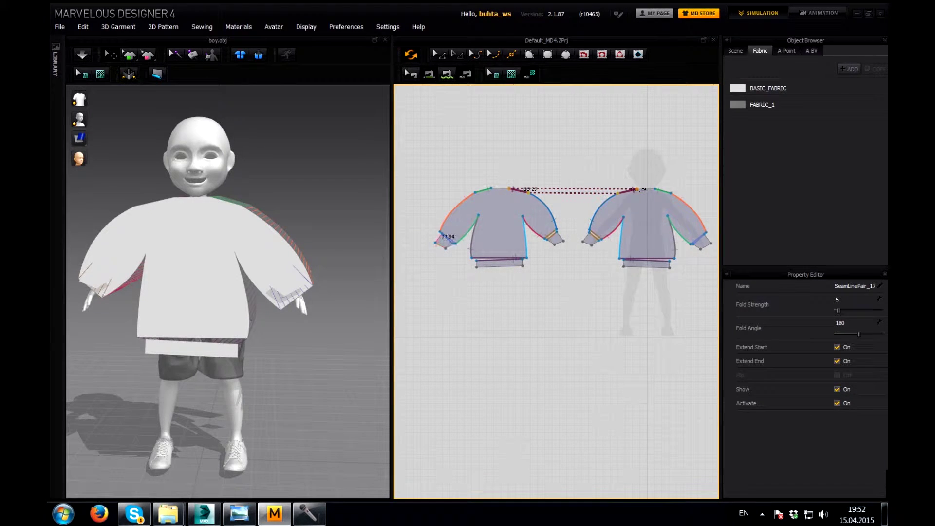
- Sew the sleeve underarm seams and the outer and inner cuff seams
scroll(434, 241, down, 2)
scroll(433, 241, up, 4)
scroll(443, 235, down, 2)
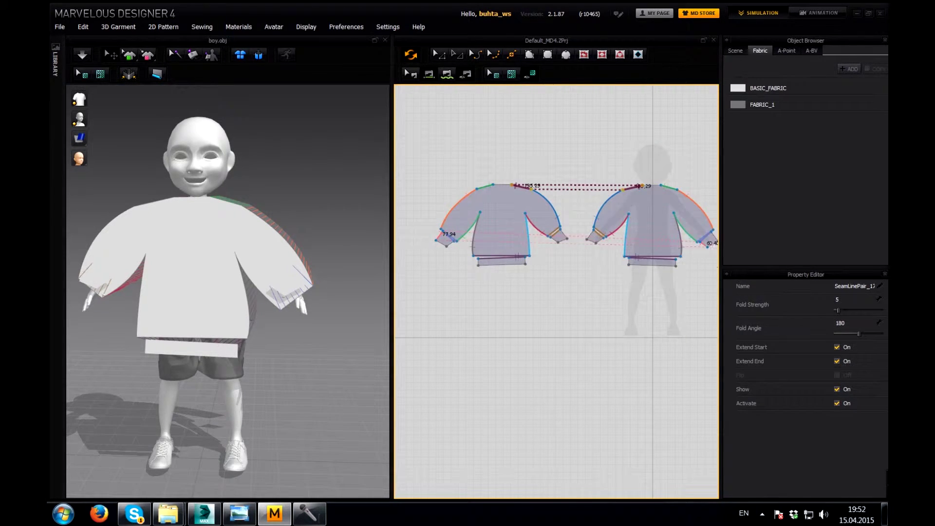
click(438, 236)
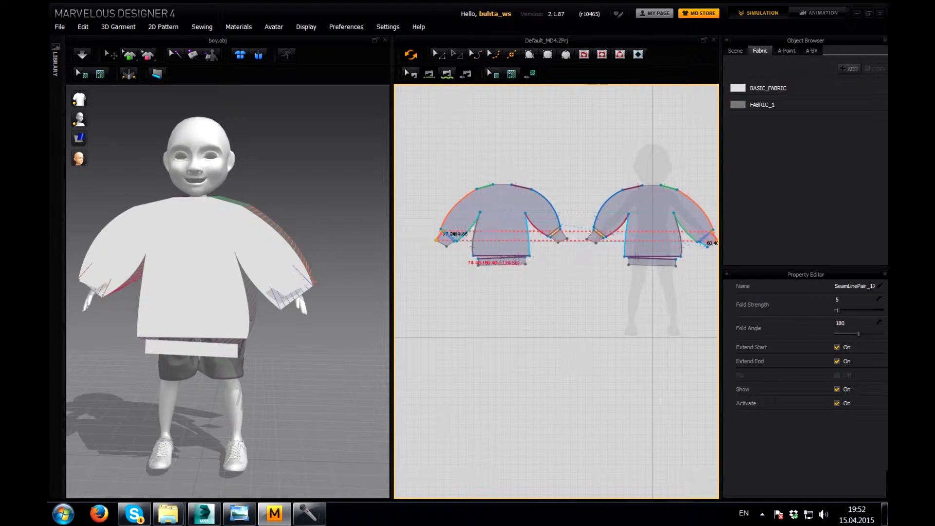
click(710, 244)
scroll(619, 226, down, 1)
scroll(565, 227, up, 2)
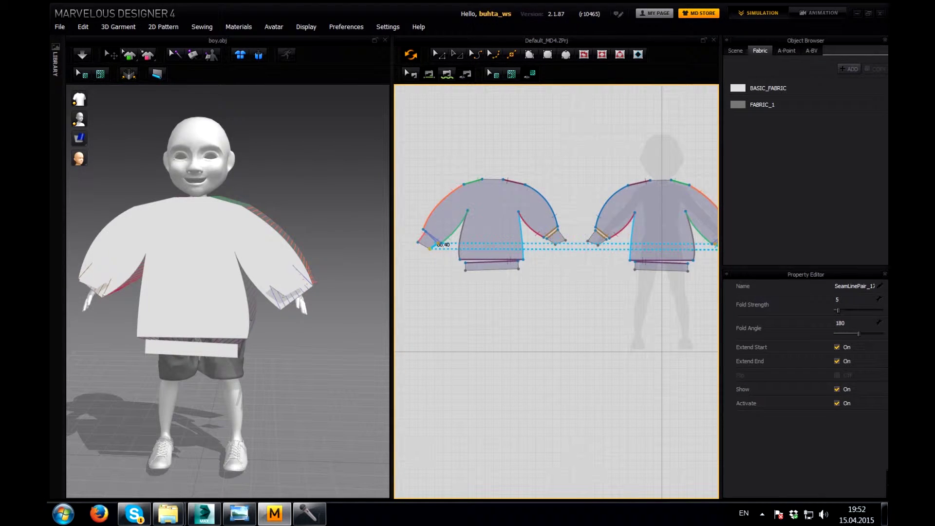
click(597, 239)
scroll(597, 239, down, 1)
click(694, 245)
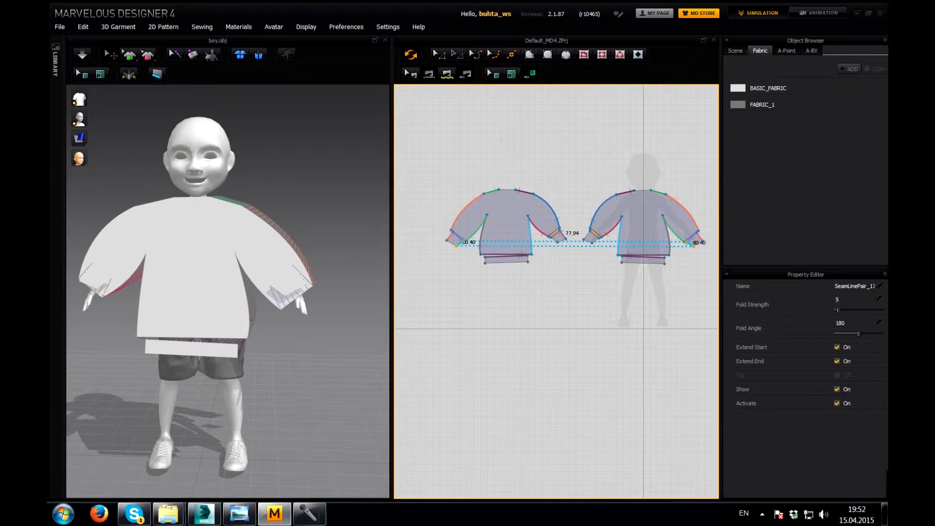
click(592, 238)
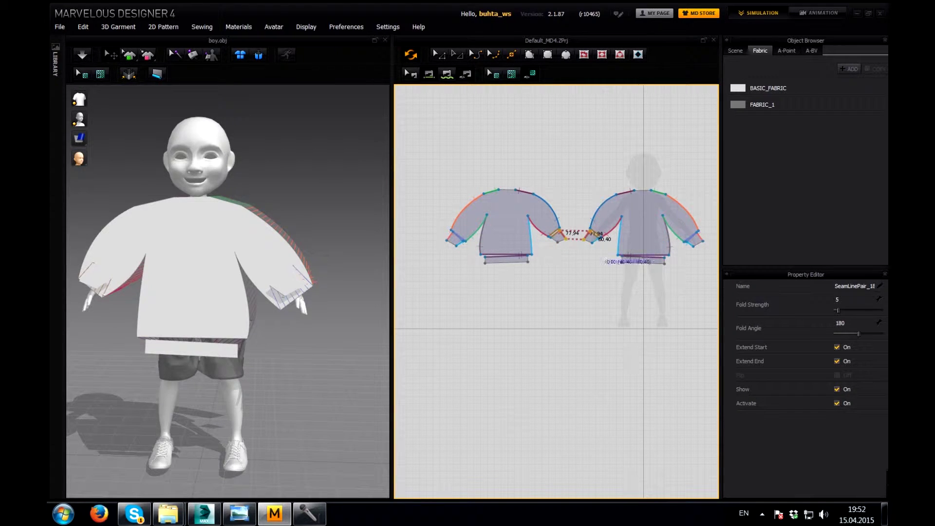
click(583, 240)
- Join the bottom band ends, center the back piece over the avatar, and start draping
scroll(608, 256, up, 1)
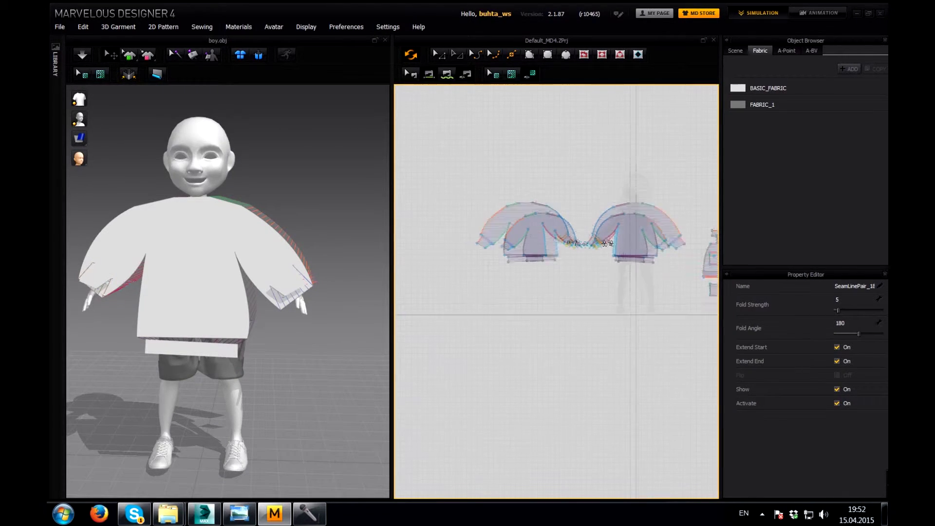
scroll(545, 238, up, 1)
scroll(545, 238, up, 1)
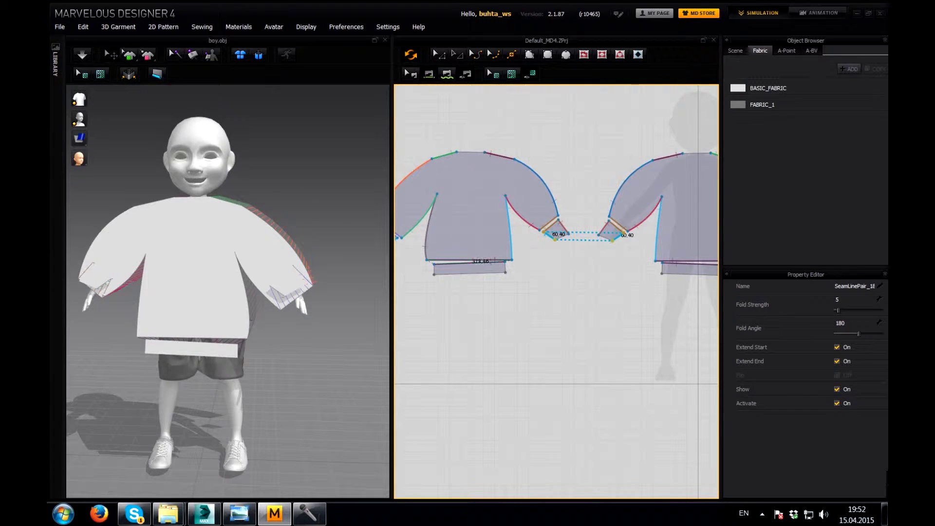
click(661, 268)
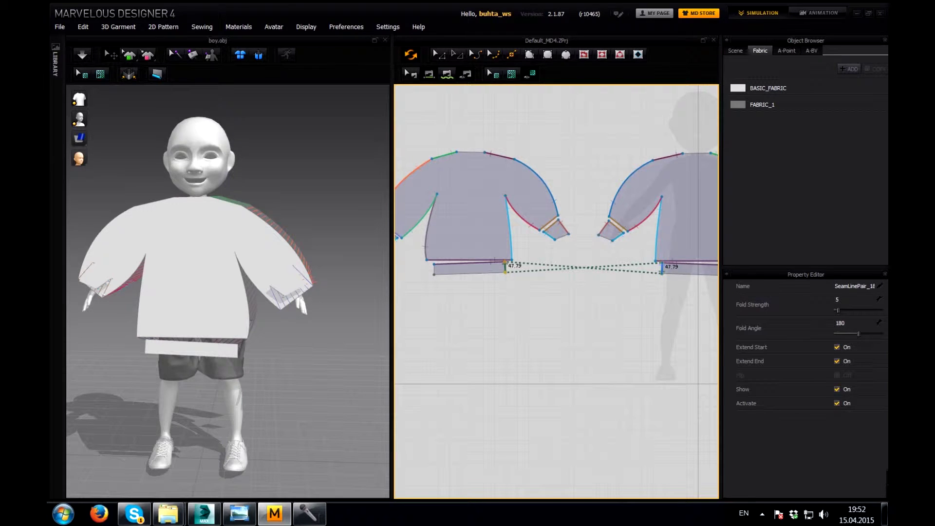
key(ctrl+z)
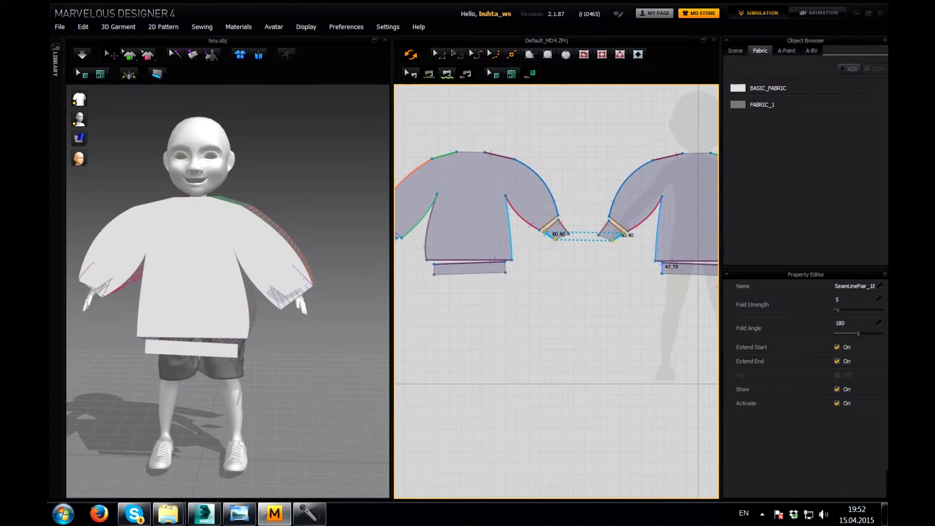
click(661, 268)
mouse_move(632, 268)
right_down()
mouse_move(523, 275)
mouse_move(681, 331)
right_up()
right_drag(633, 253, 510, 268)
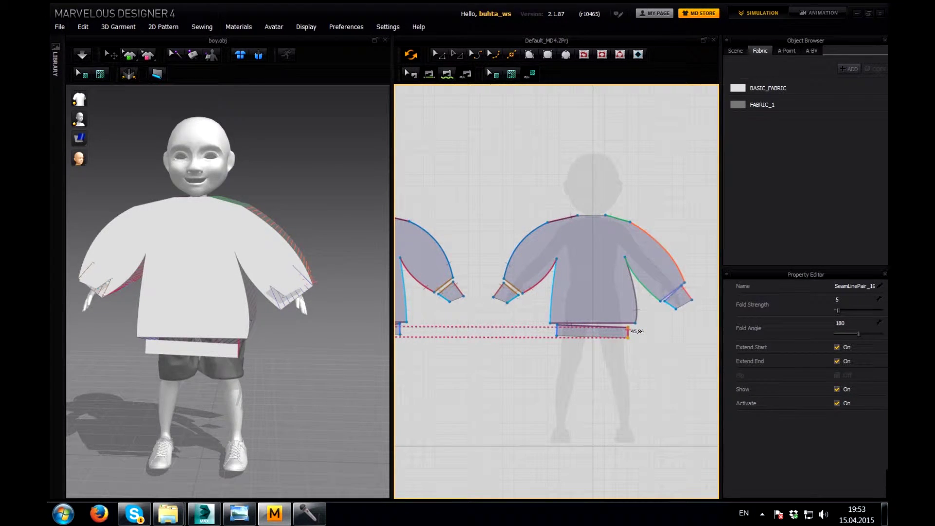
key(space)
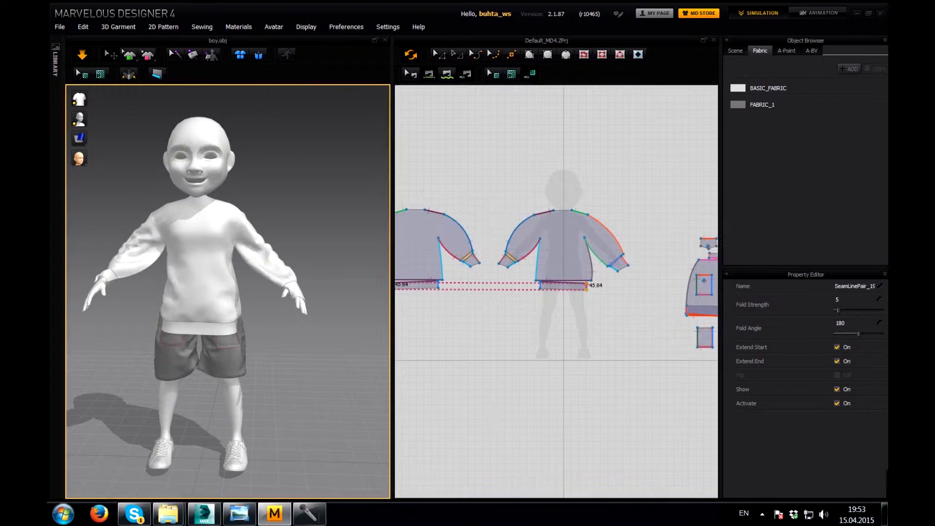
mouse_move(228, 292)
right_down()
mouse_move(302, 292)
mouse_move(194, 292)
right_up()
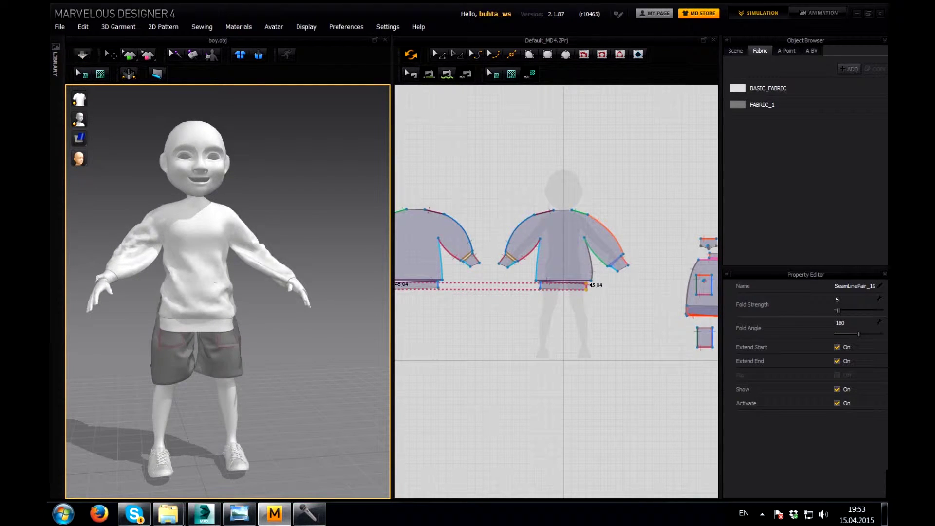
key(ctrl+z)
scroll(579, 214, up, 3)
- Move the waistband piece up to sit with the front hem
key(a)
click(601, 298)
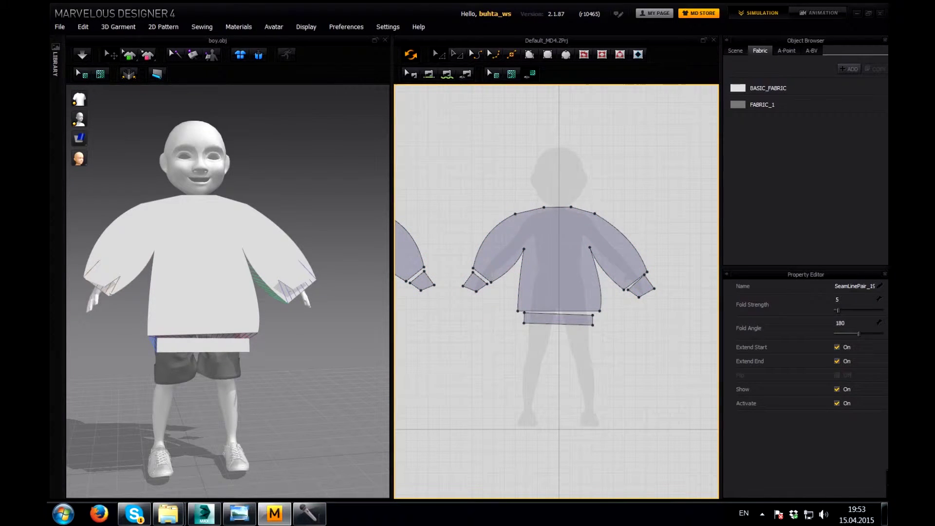
mouse_move(648, 370)
mouse_down()
mouse_move(511, 304)
mouse_move(559, 309)
mouse_up()
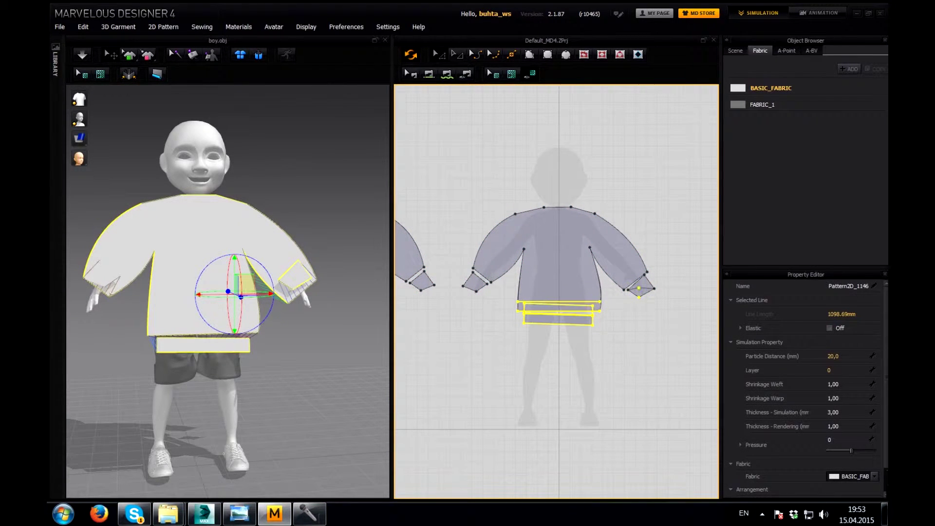
key(ctrl+z)
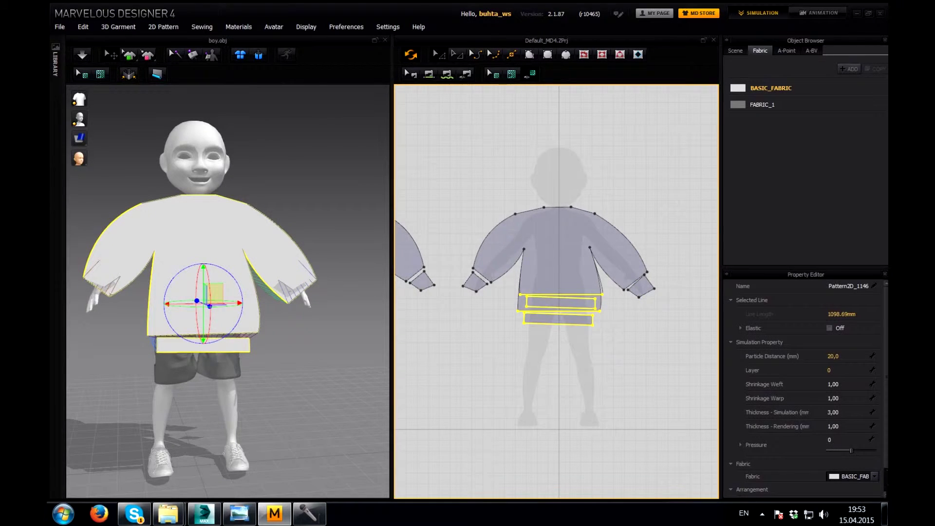
middle_drag(584, 365, 513, 365)
drag(423, 303, 570, 340)
drag(489, 317, 492, 304)
- Place the left and right cuff pieces at the sleeve ends around the wrists
drag(577, 255, 594, 281)
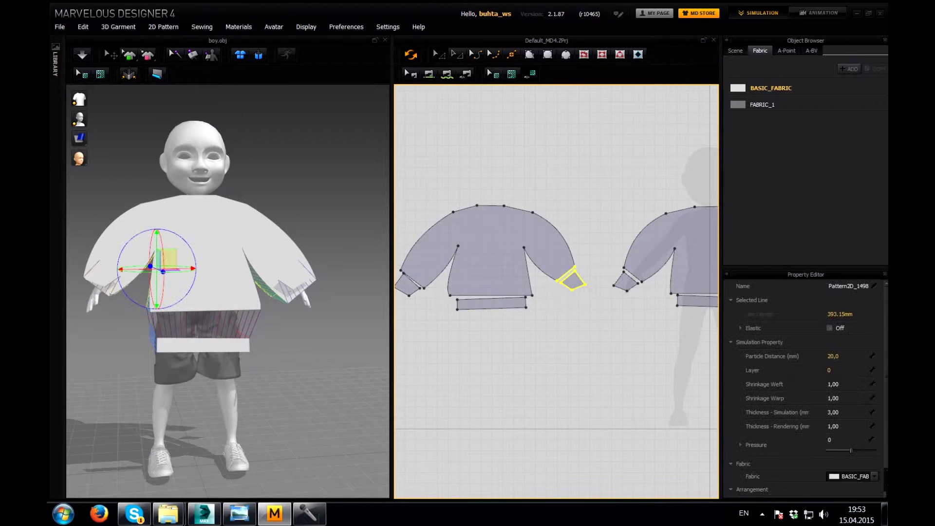
middle_drag(560, 341, 601, 334)
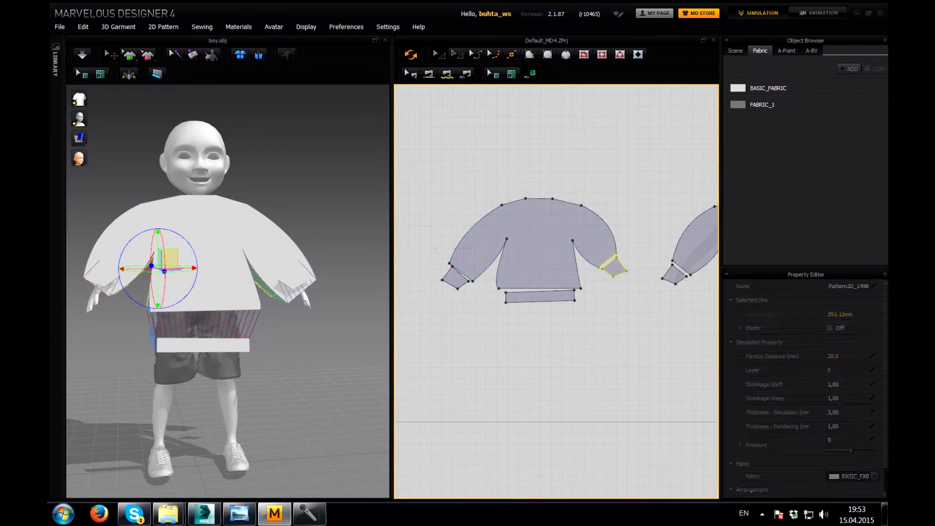
drag(435, 258, 477, 292)
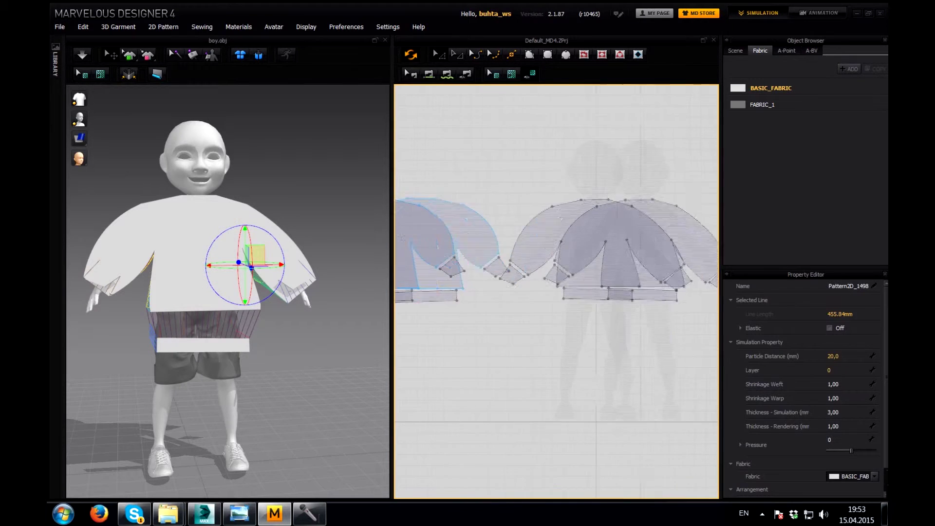
click(509, 274)
key(ctrl+z)
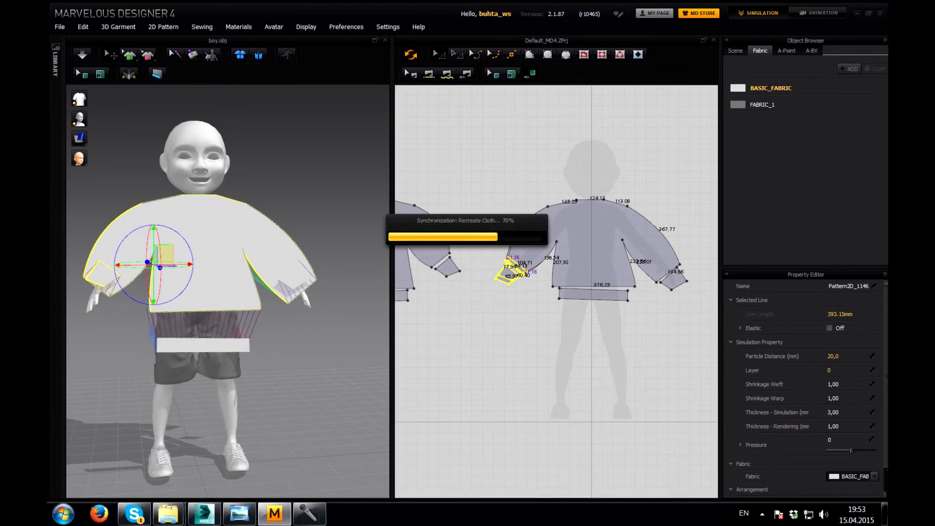
key(ctrl+z)
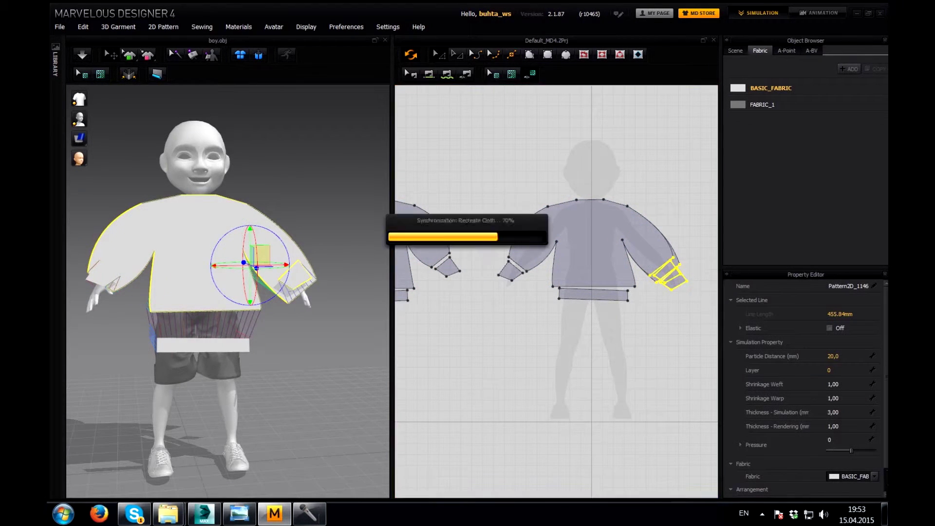
right_drag(229, 292, 248, 292)
- Drape the sweater on the avatar, checking rear three-quarter and front views before stopping
key(space)
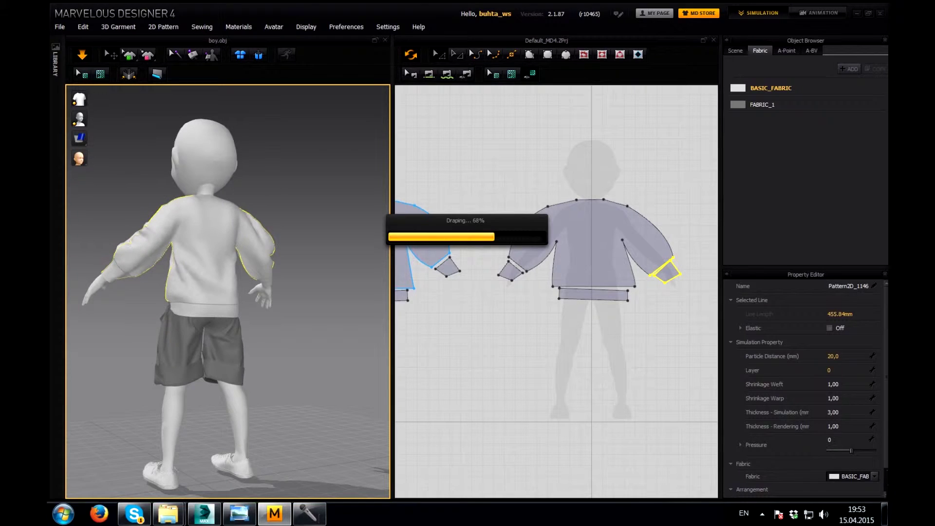
key(n)
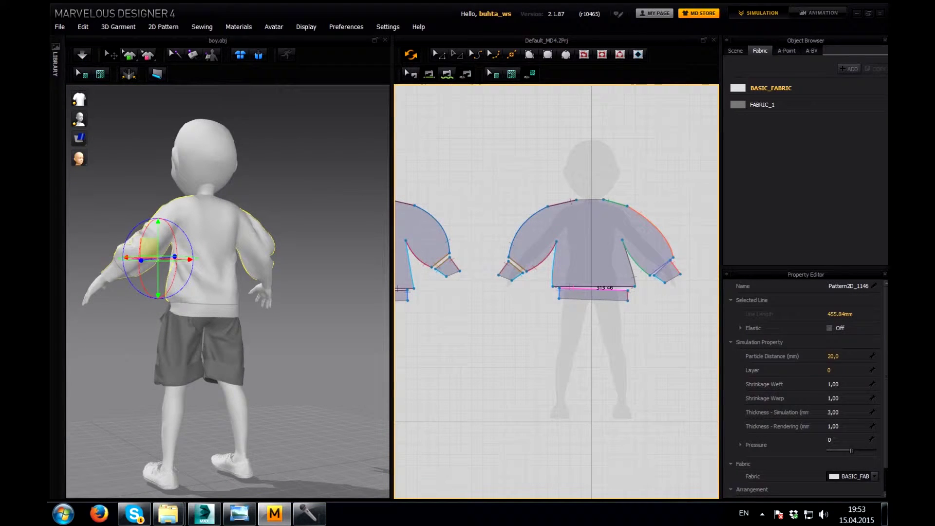
right_drag(397, 288, 561, 300)
mouse_move(229, 292)
right_down()
mouse_move(272, 292)
mouse_move(229, 292)
mouse_move(272, 292)
mouse_move(243, 292)
right_up()
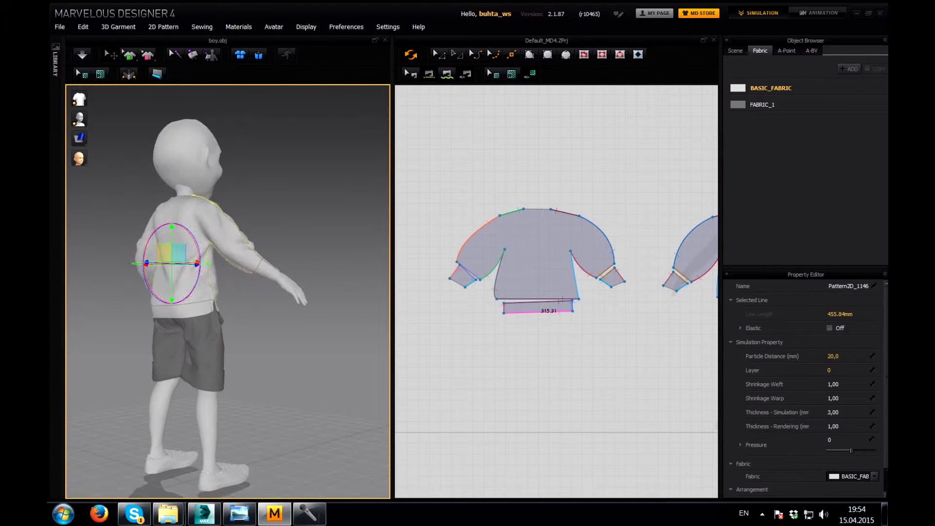
key(space)
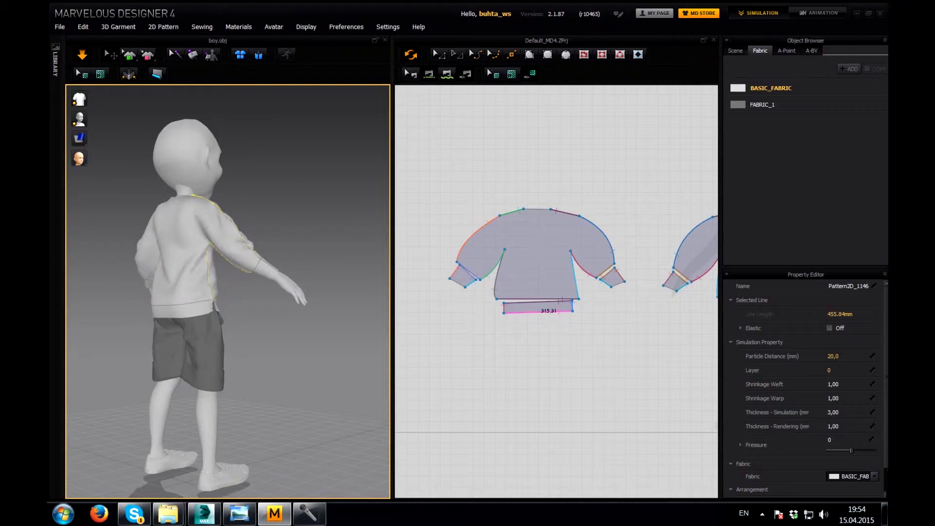
key(KP_2)
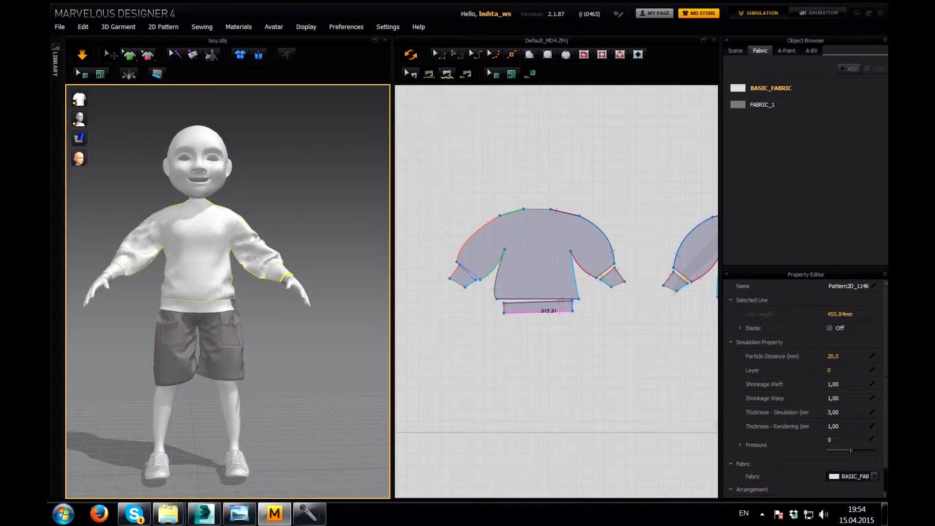
key(space)
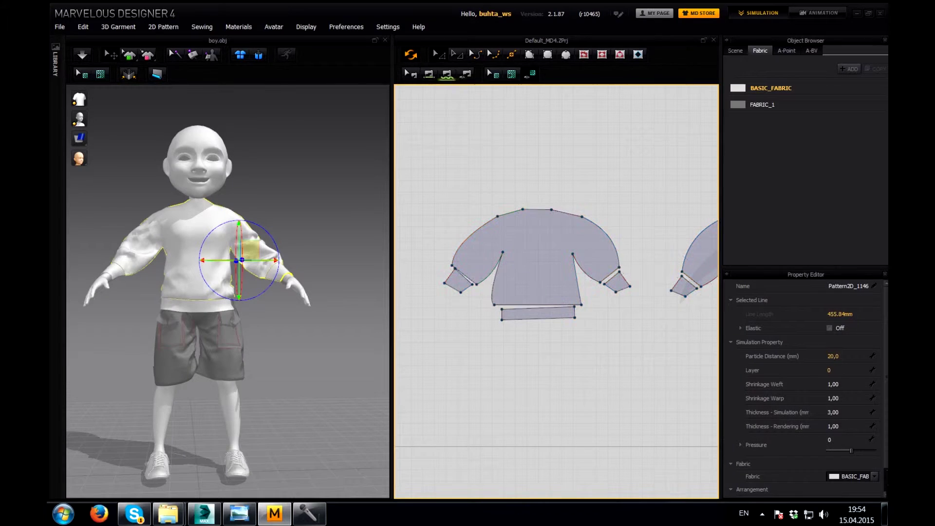
- Widen the hem band by stretching both ends outward, then briefly simulate
drag(501, 315, 497, 315)
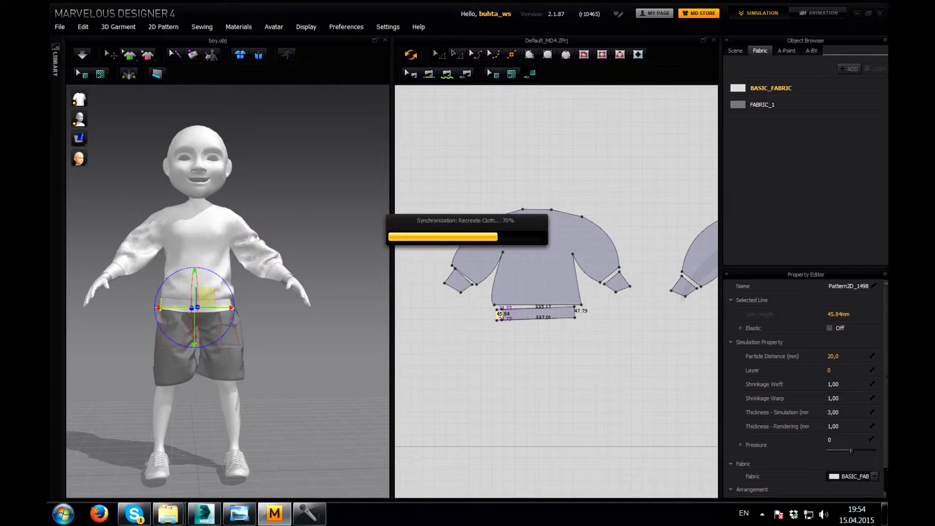
click(576, 311)
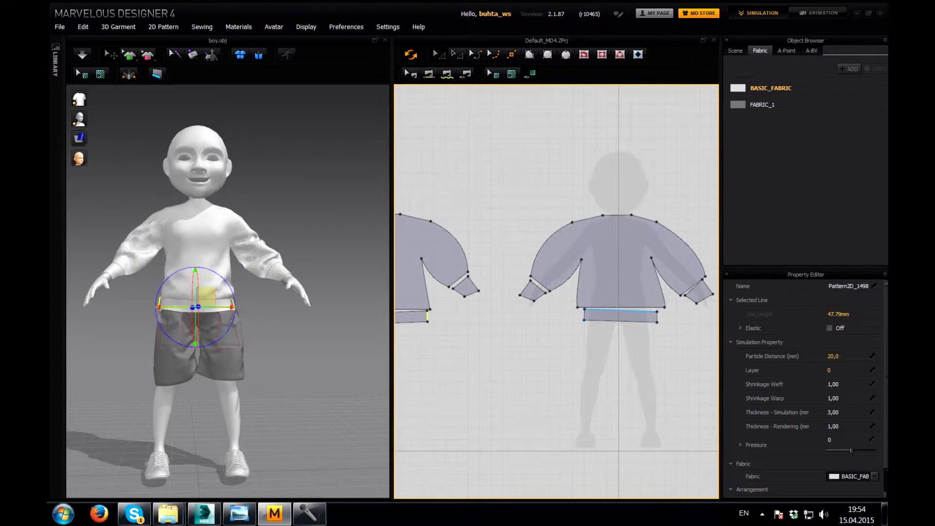
drag(583, 315, 581, 316)
drag(657, 315, 661, 316)
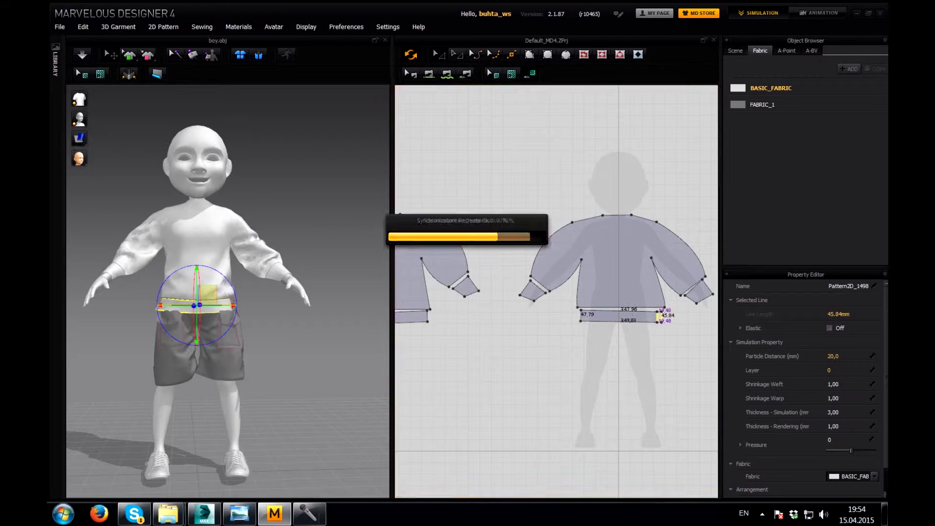
click(621, 321)
right_drag(620, 321, 479, 319)
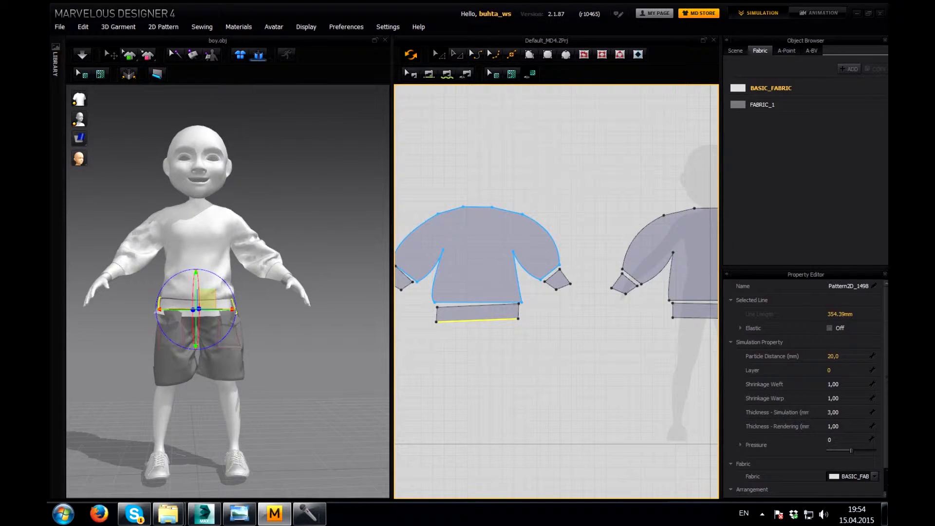
key(space)
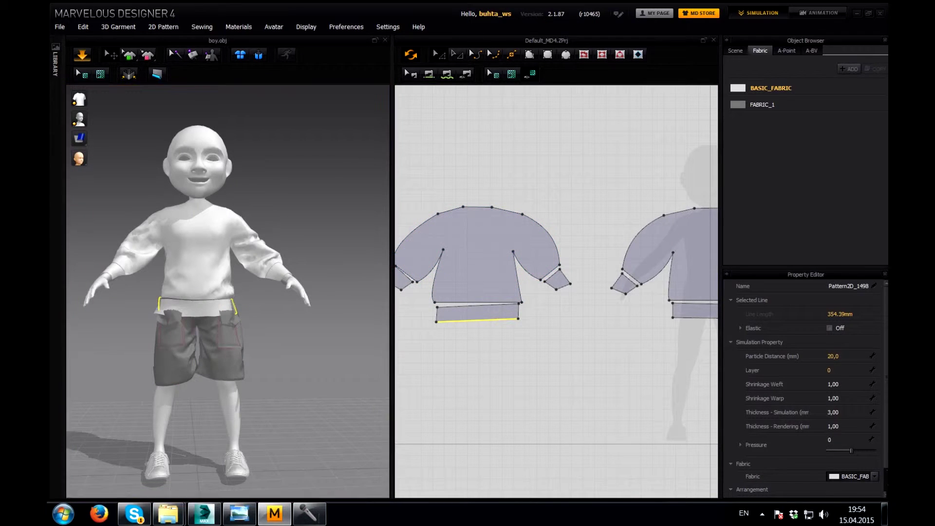
key(space)
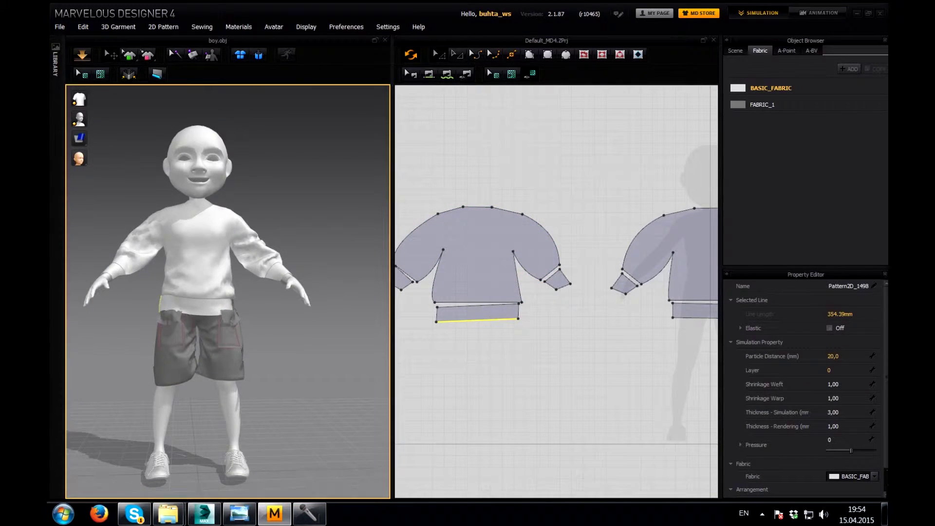
- Pull the back hem band outward from the body and drape it around the waist
key(6)
click(192, 307)
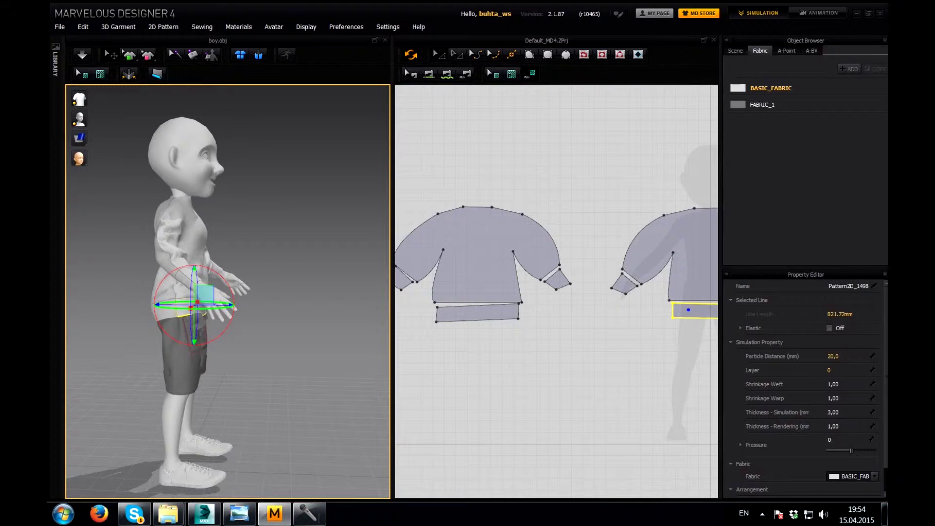
right_drag(292, 234, 292, 253)
drag(205, 302, 234, 304)
click(163, 312)
click(82, 54)
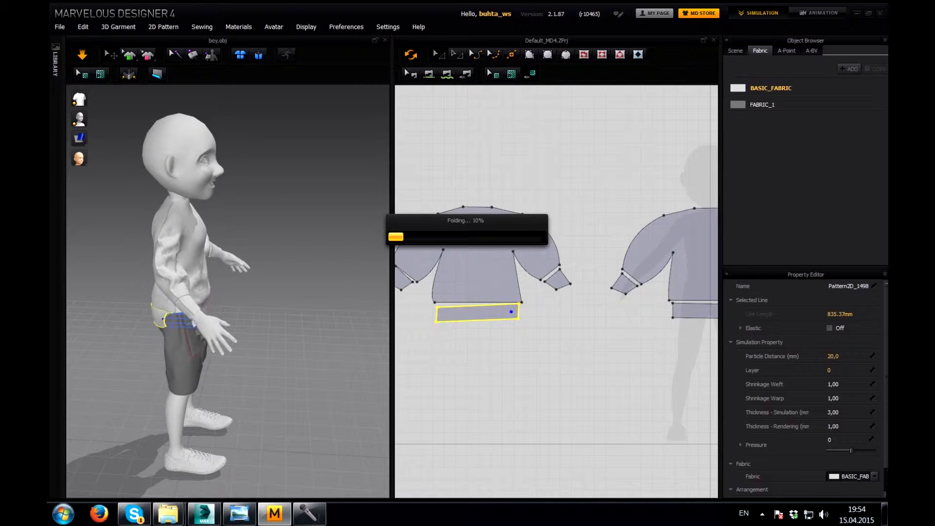
key(2)
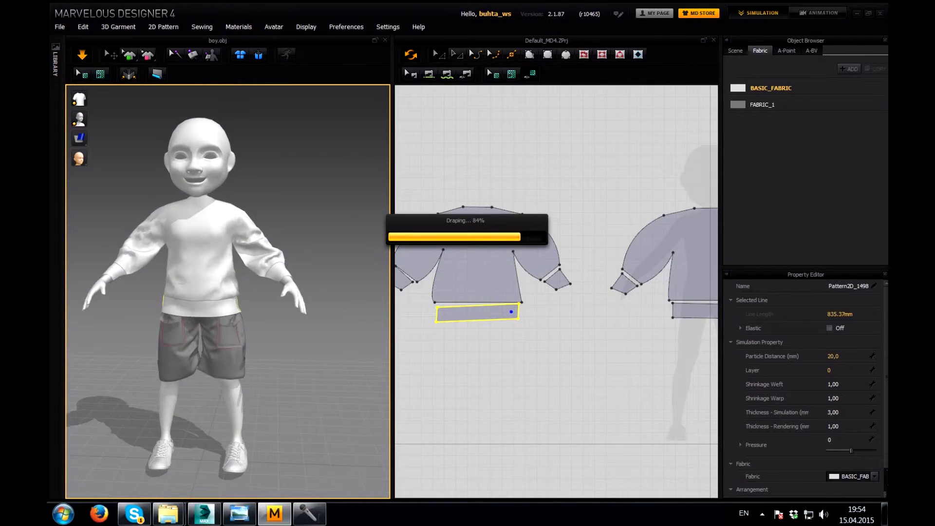
key(3)
key(2)
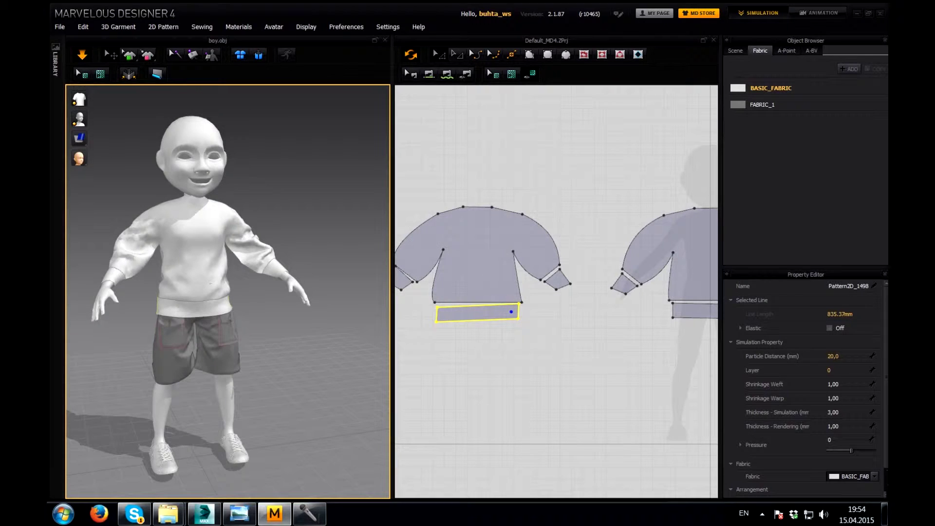
- Select the right cuff piece, toggling between cuff selections
click(530, 341)
click(555, 277)
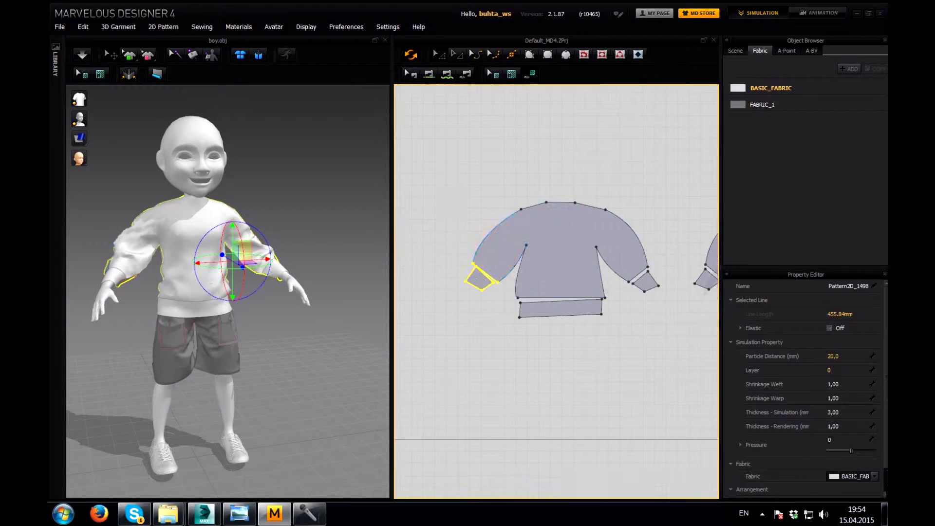
key(ctrl+z)
key(ctrl+y)
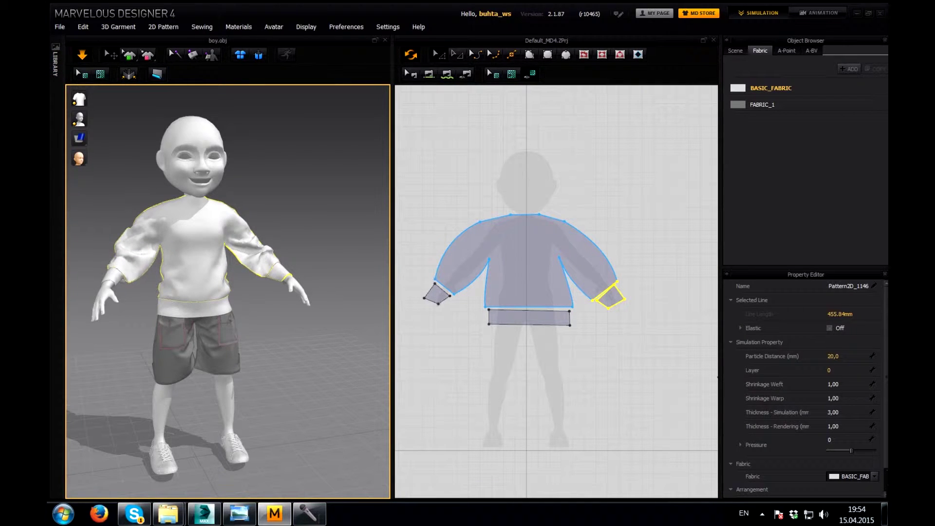
- Assign FABRIC_1 to all sweater pattern pieces and simulate the now dark gray sweater
scroll(480, 214, down, 5)
mouse_move(437, 188)
mouse_down()
mouse_move(519, 257)
mouse_move(599, 258)
mouse_up()
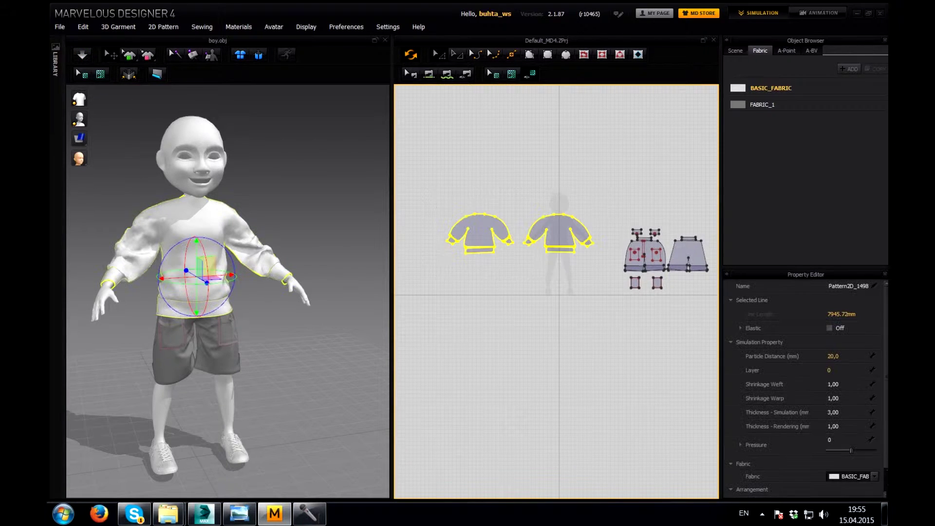
click(852, 476)
click(849, 489)
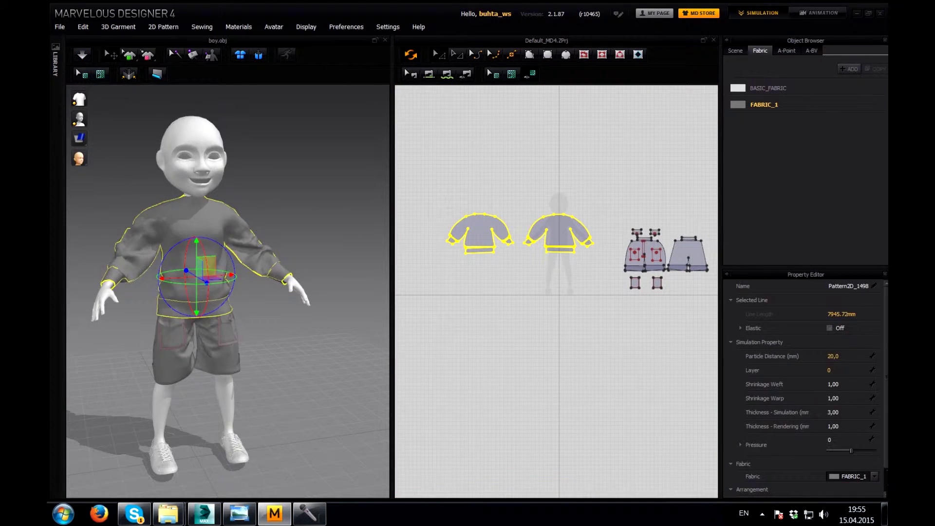
click(81, 54)
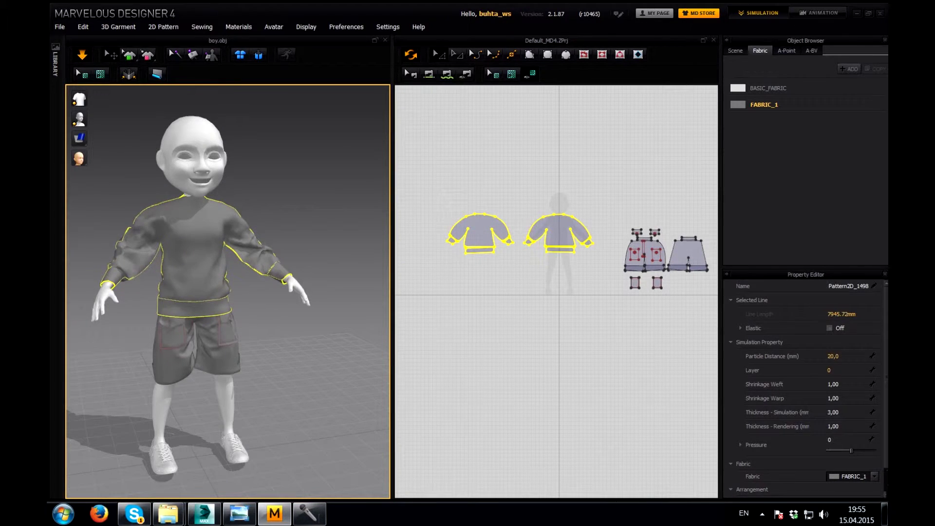
click(292, 390)
right_drag(219, 292, 316, 292)
key(2)
key(space)
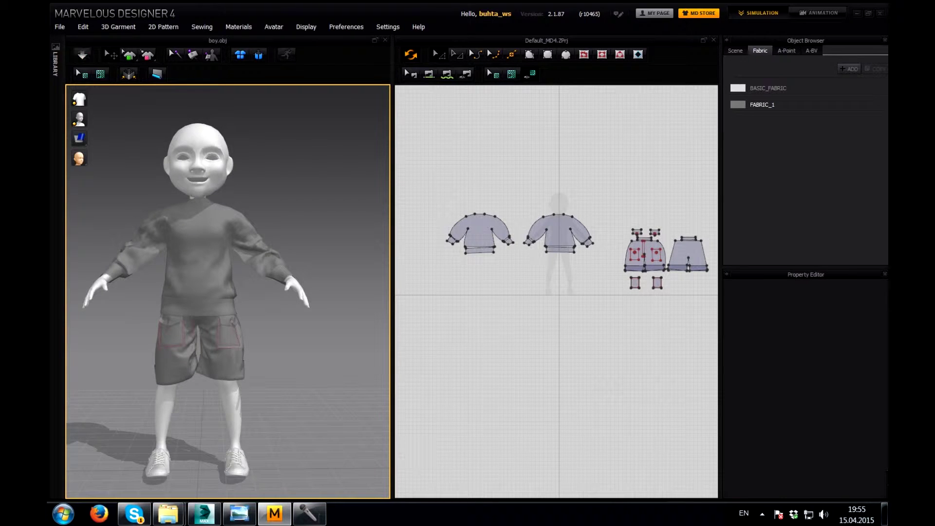
scroll(479, 214, up, 2)
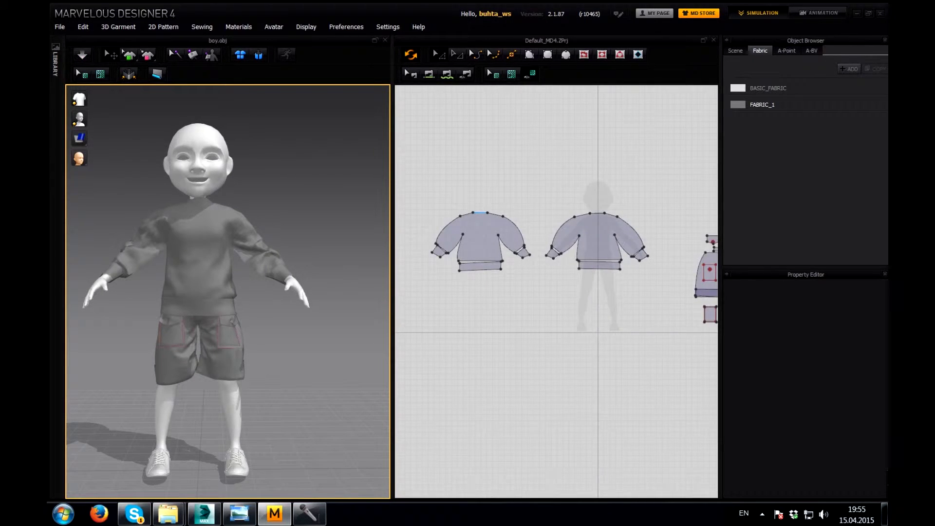
scroll(480, 213, up, 3)
click(475, 54)
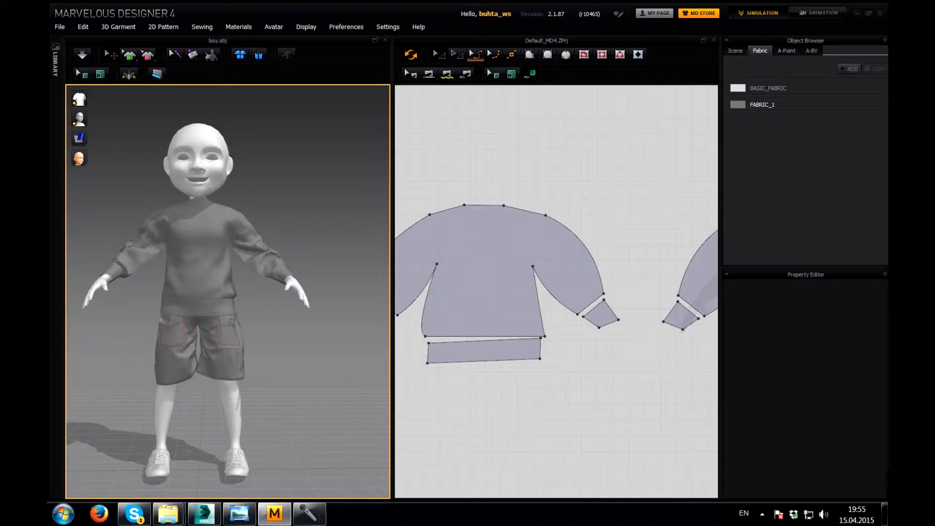
- Try pulling the neckline centre down into a V, test-drape it, then undo
click(483, 204)
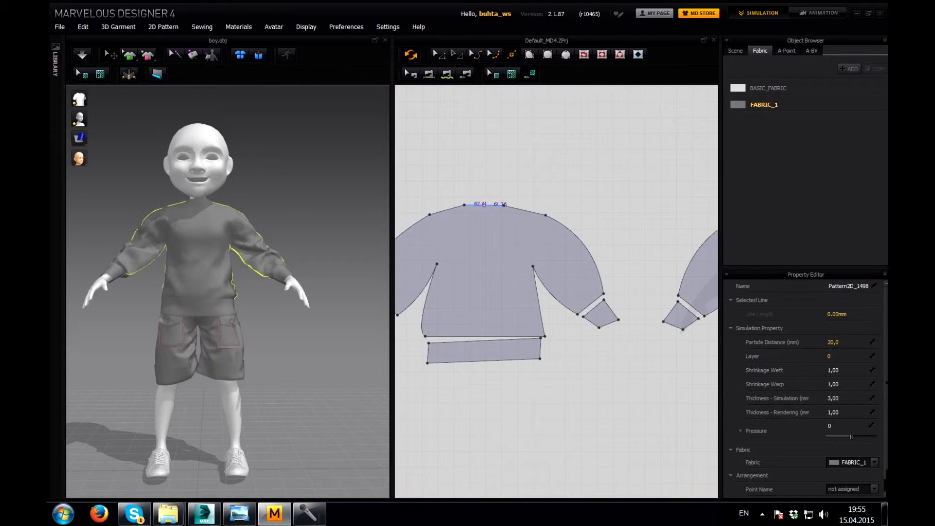
mouse_move(484, 205)
mouse_down()
mouse_move(483, 273)
mouse_move(484, 265)
mouse_up()
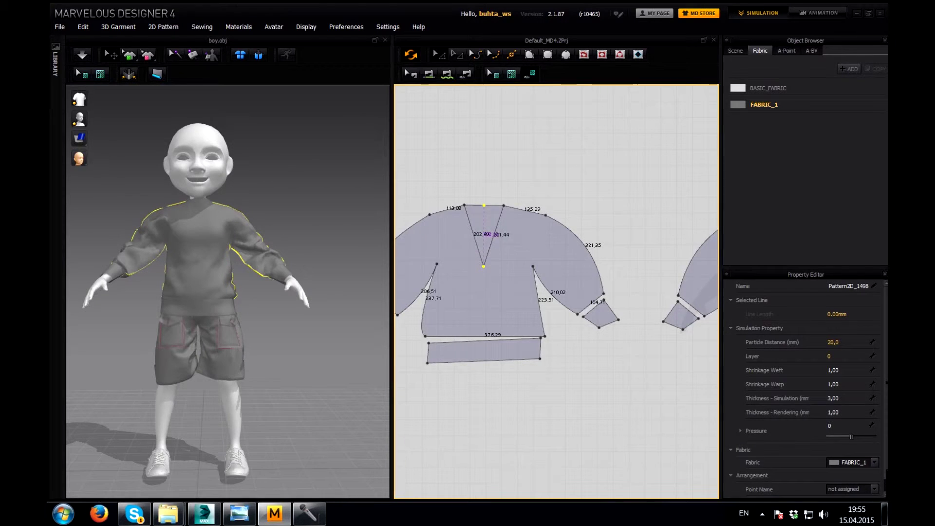
key(ctrl+z)
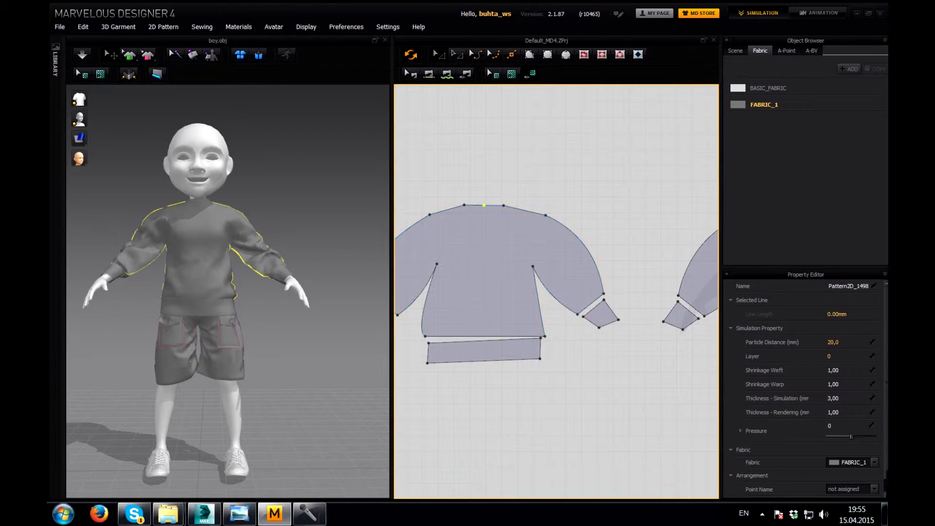
drag(483, 205, 485, 268)
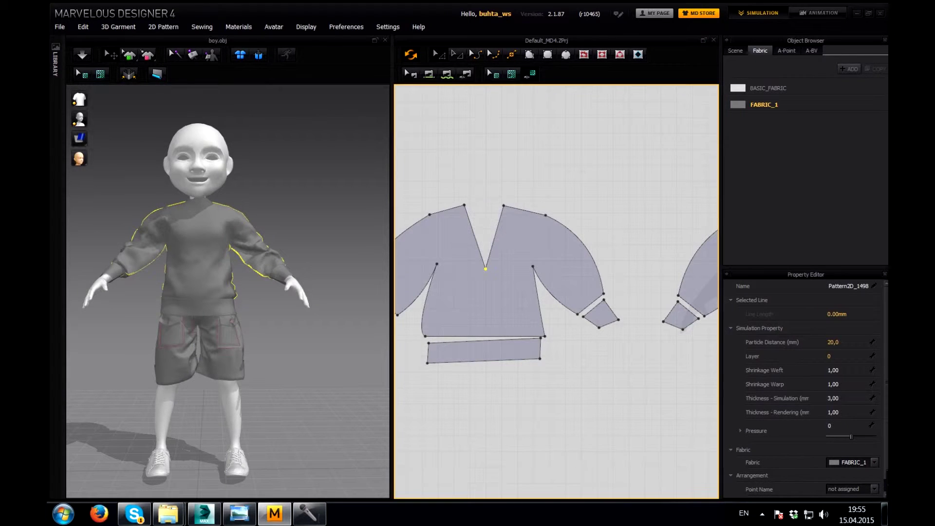
key(space)
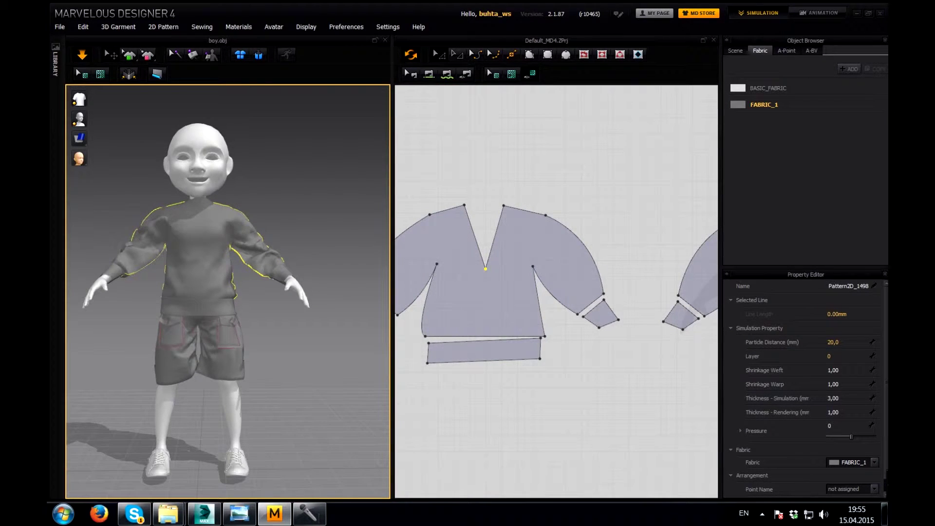
key(space)
key(ctrl+z)
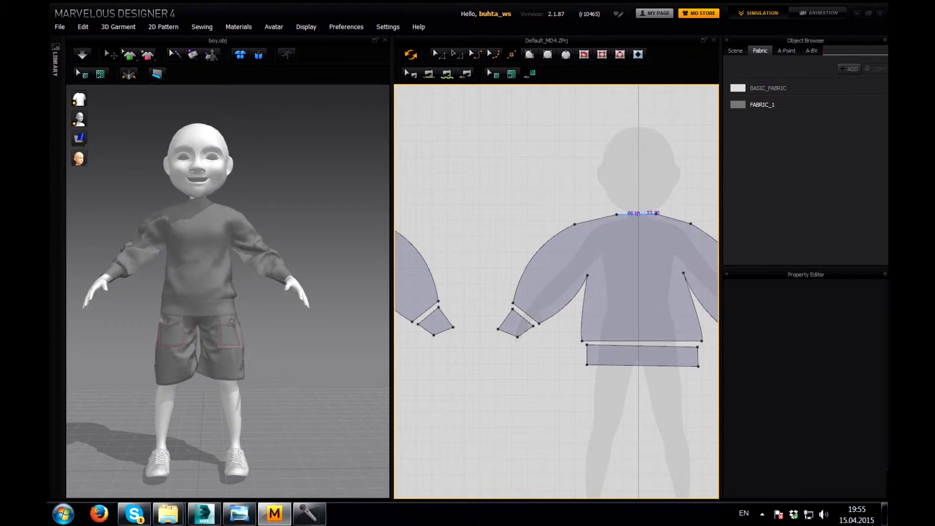
- Drag the neck centre down into a V, simulate, then raise it for a shallower neckline
click(637, 214)
key(z)
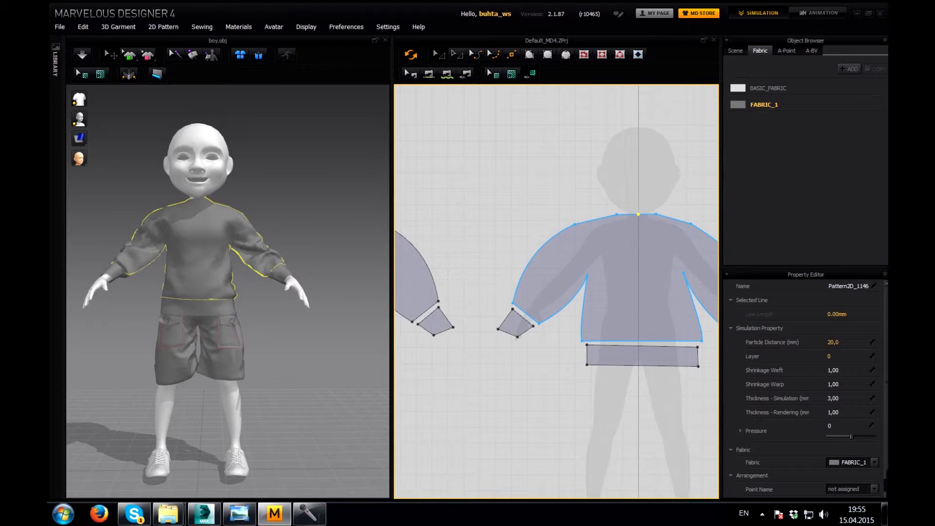
drag(637, 214, 638, 273)
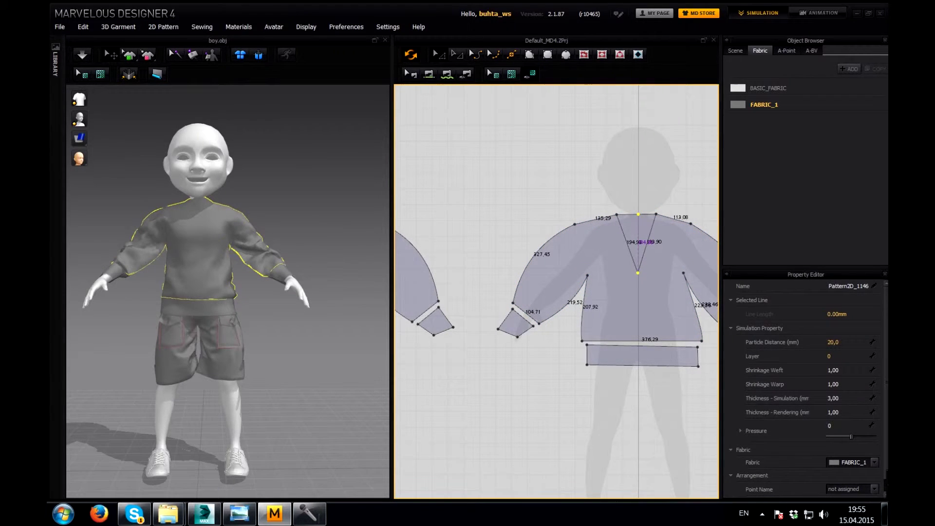
key(space)
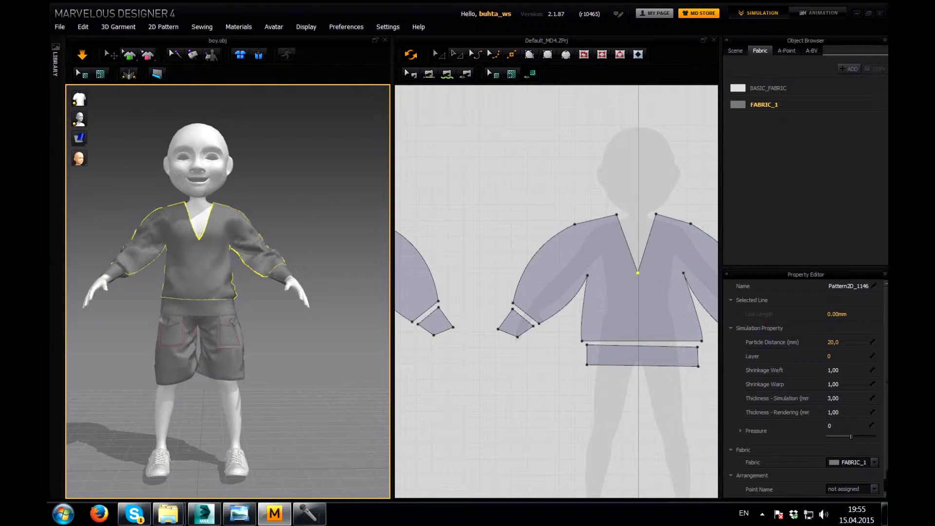
key(space)
drag(638, 273, 637, 248)
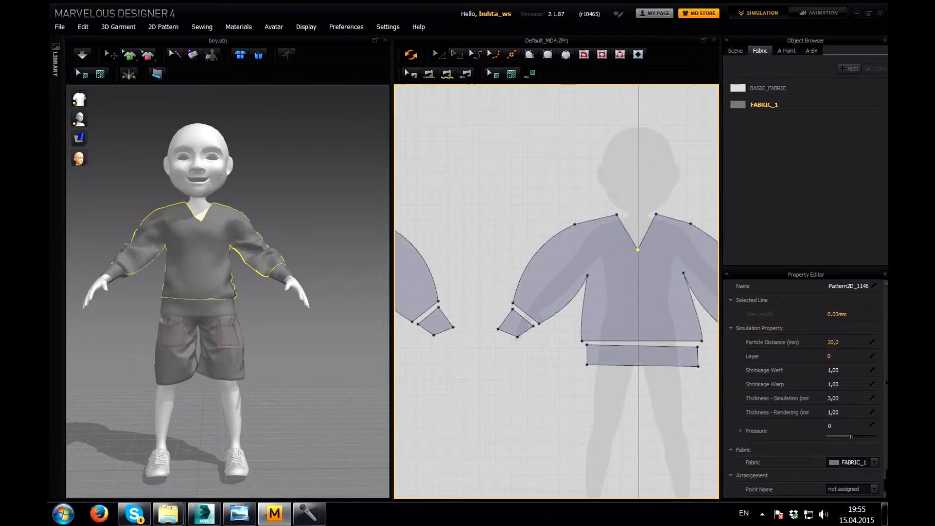
middle_drag(556, 292, 513, 286)
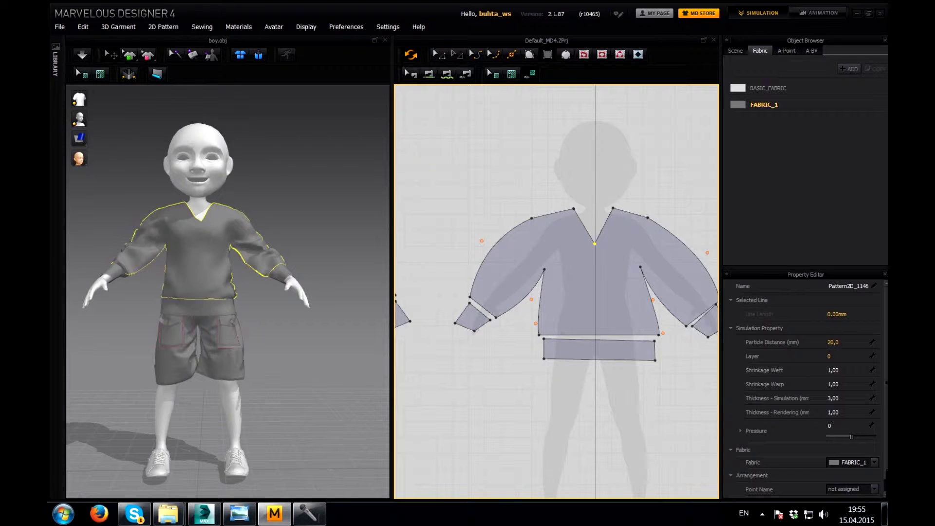
- Draw a rectangle on the sweater front and pull its top corners inward into a trapezoid
drag(557, 275, 628, 317)
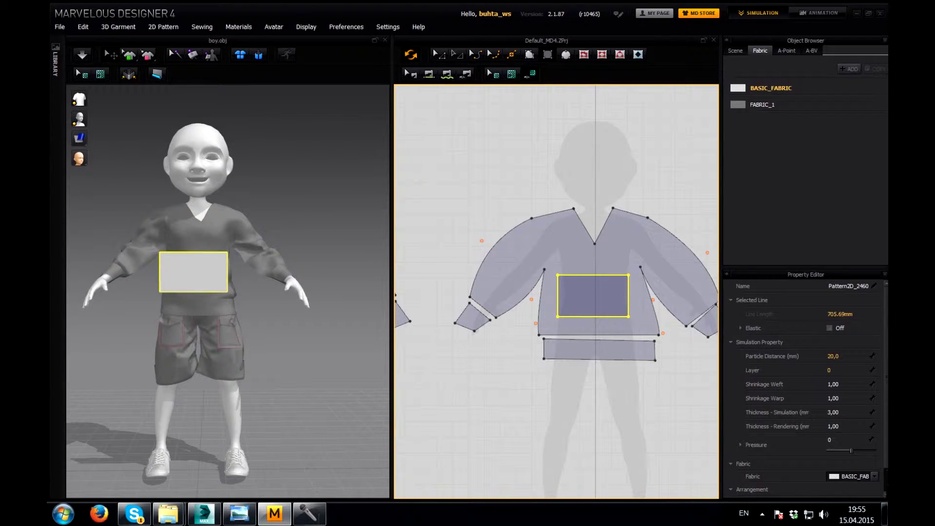
click(547, 53)
key(Escape)
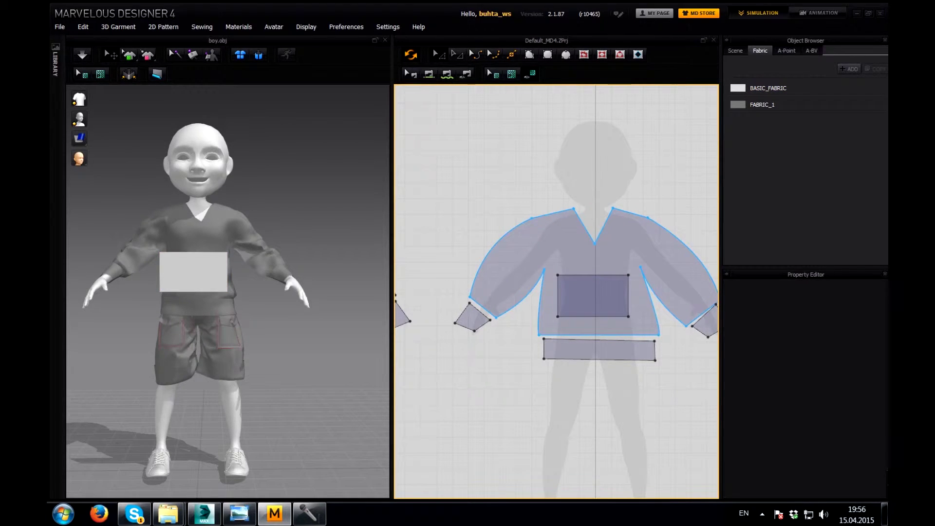
click(558, 274)
drag(568, 274, 570, 275)
drag(628, 275, 614, 274)
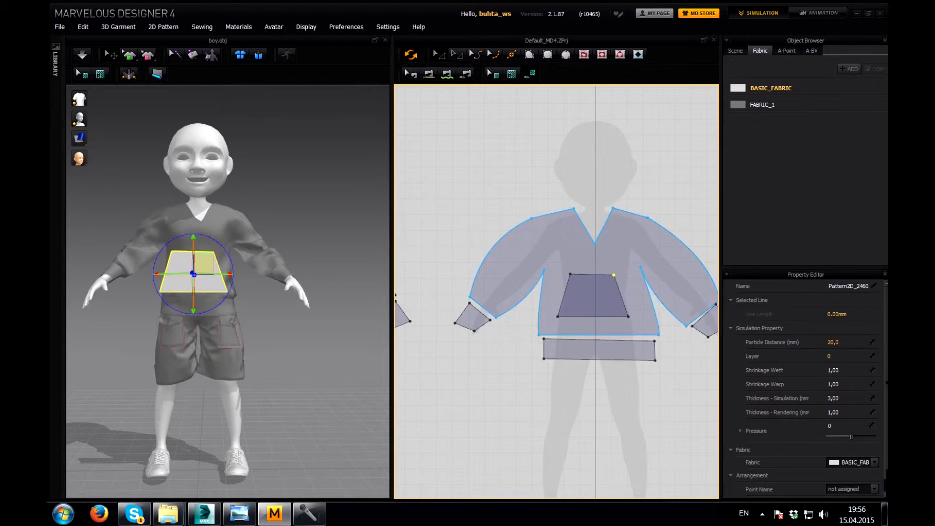
- Move the trapezoid pocket piece to the upper left of the pattern area
click(621, 295)
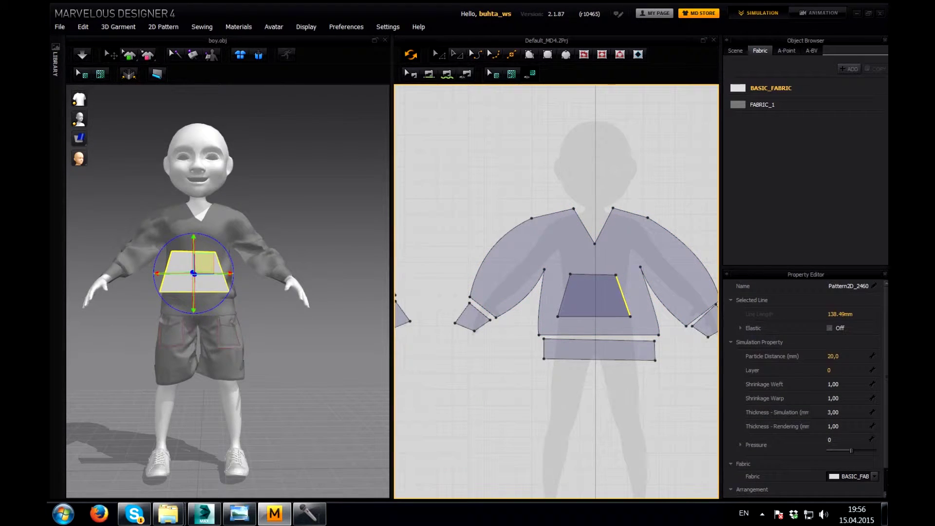
click(557, 309)
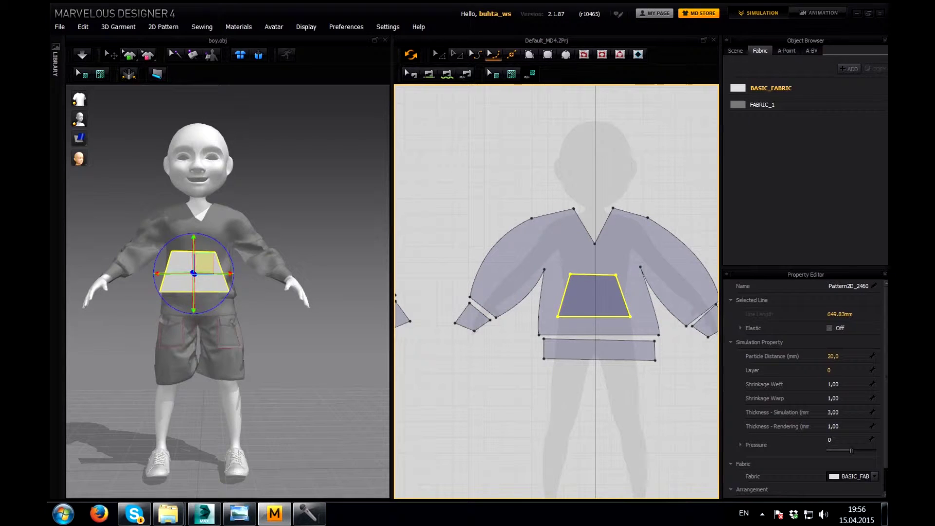
click(439, 54)
drag(594, 295, 465, 191)
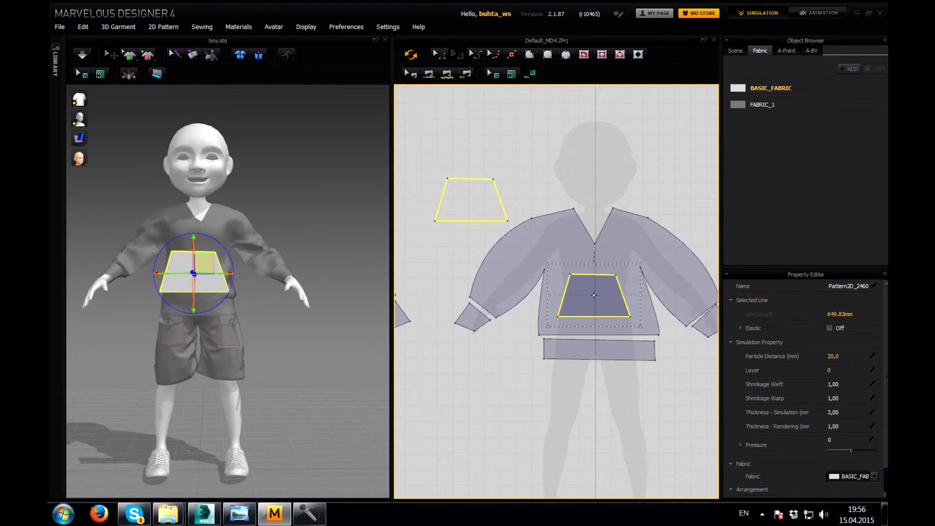
right_click(492, 190)
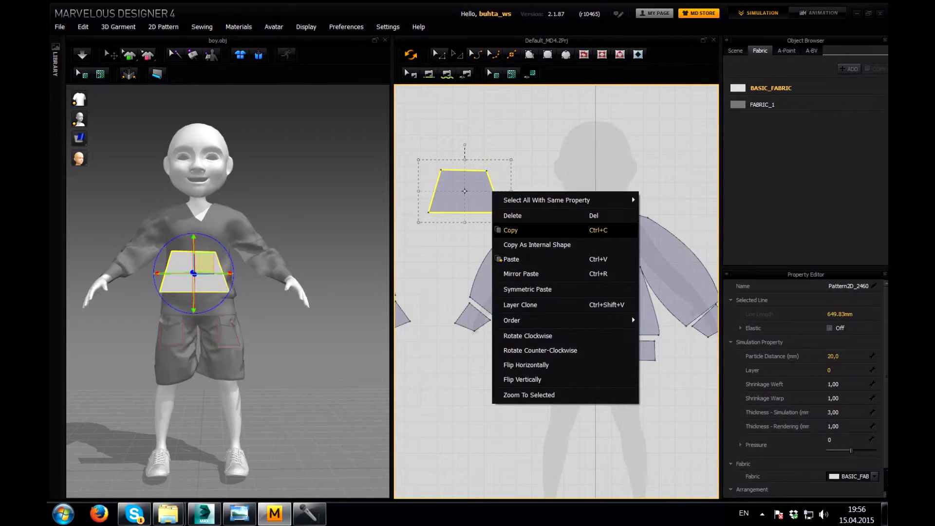
- Copy the pocket as an internal shape and paste it onto the sweater front
click(516, 244)
click(592, 283)
right_click(587, 289)
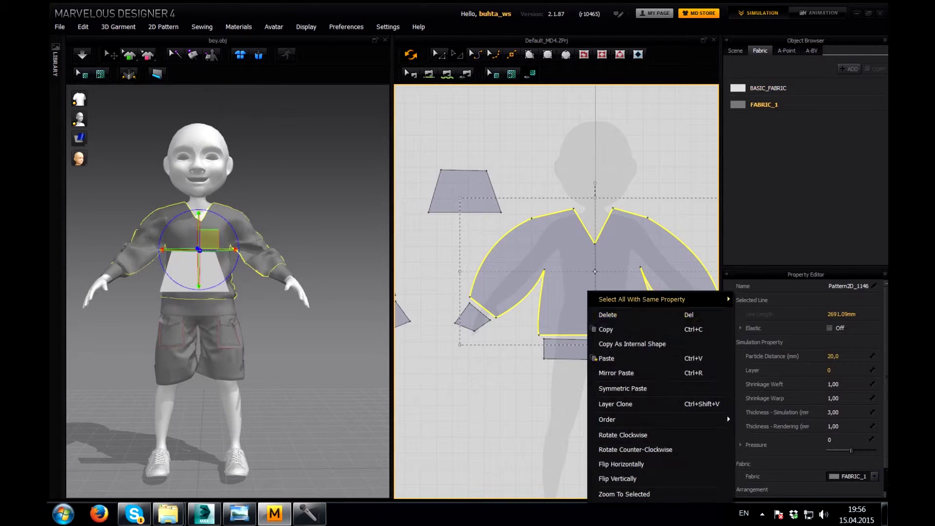
key(Escape)
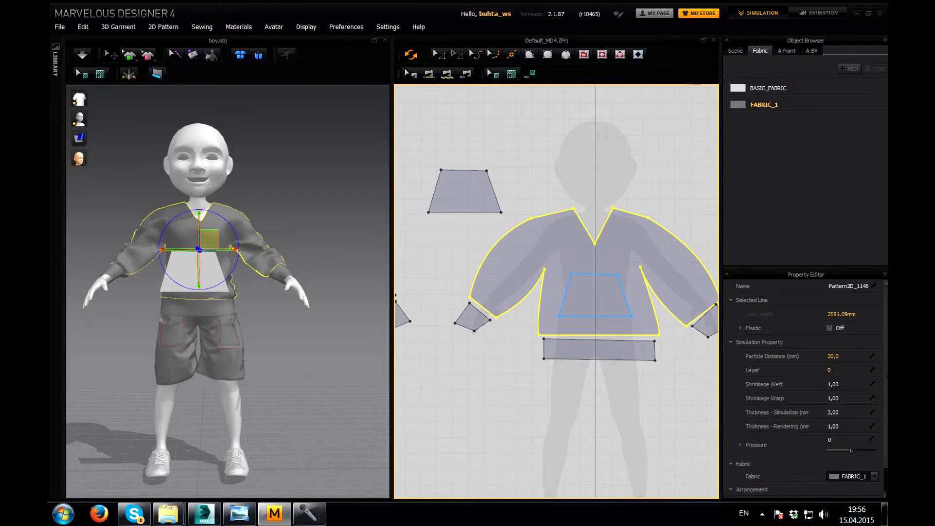
click(595, 316)
key(Escape)
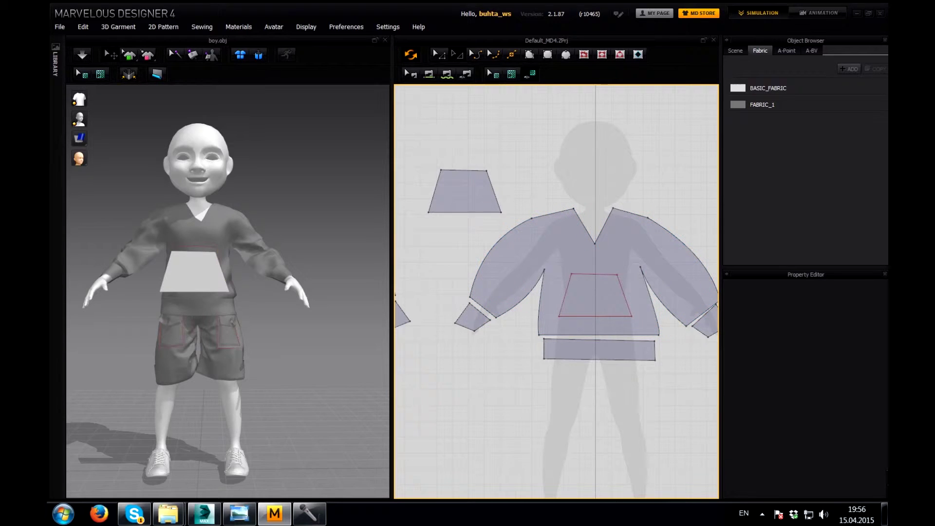
- Sew the pocket's top edge to the internal outline's top edge
key(n)
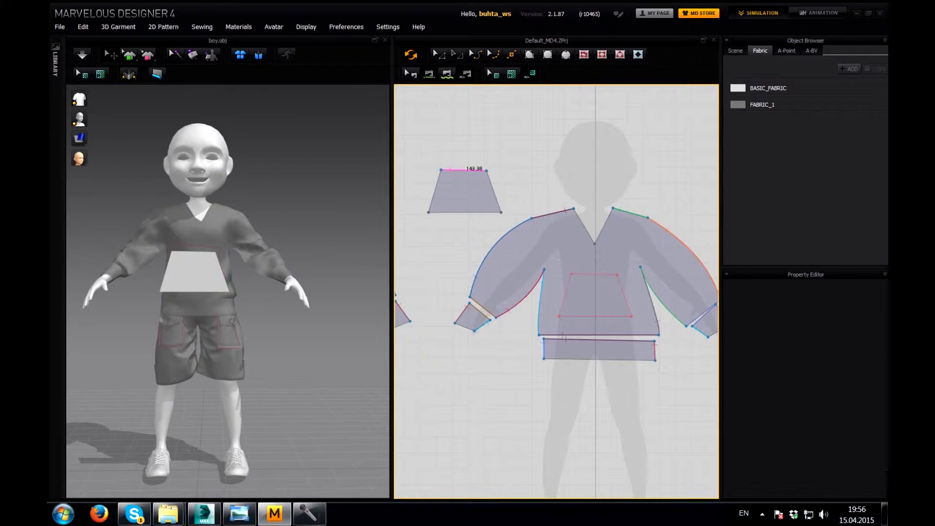
click(595, 273)
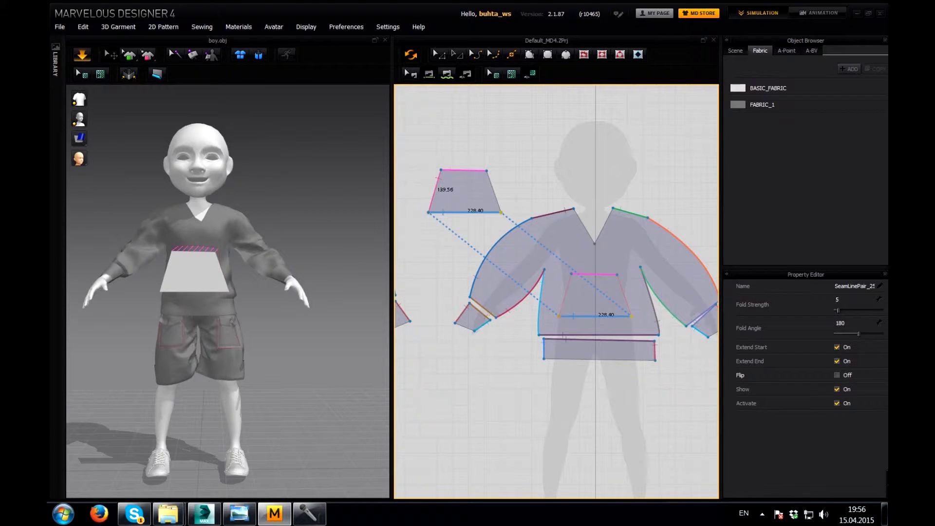
key(a)
click(465, 191)
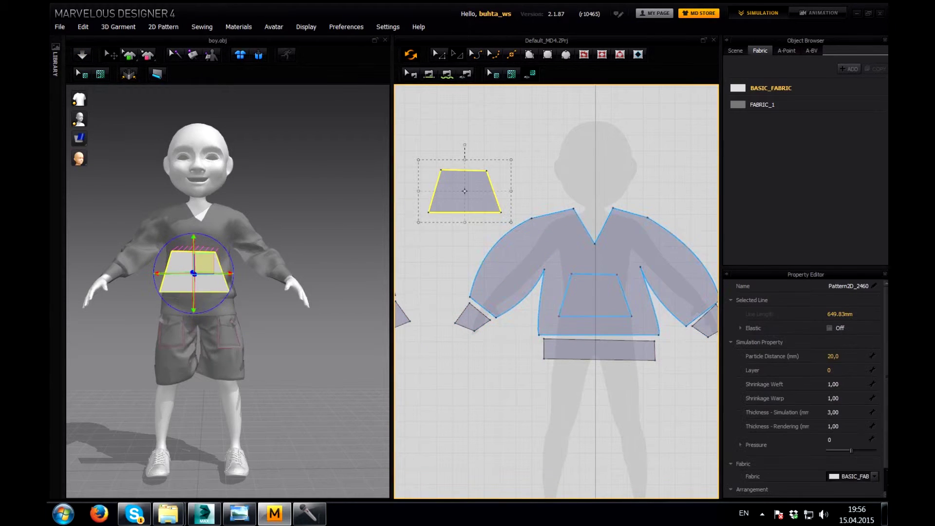
click(847, 488)
- Give the pocket FABRIC_1, lower its outline, and paste a smaller inner shape
click(82, 54)
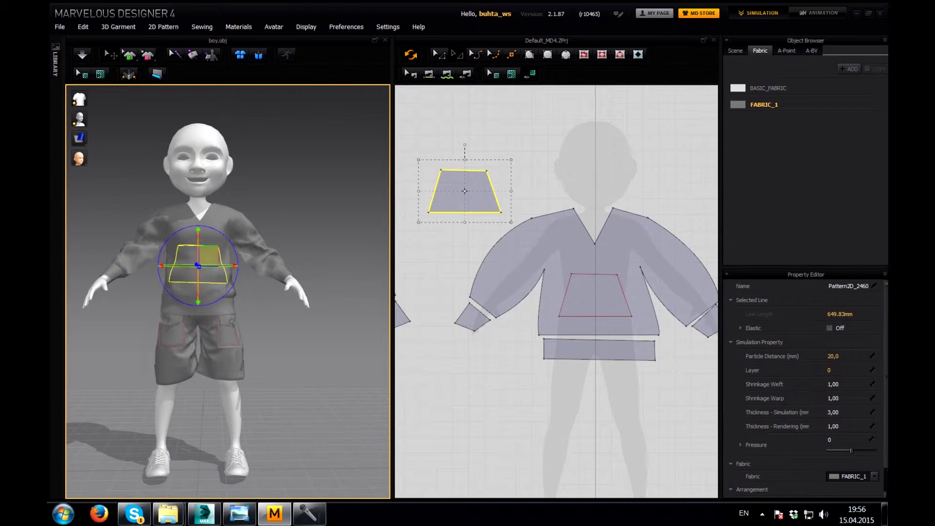
click(595, 294)
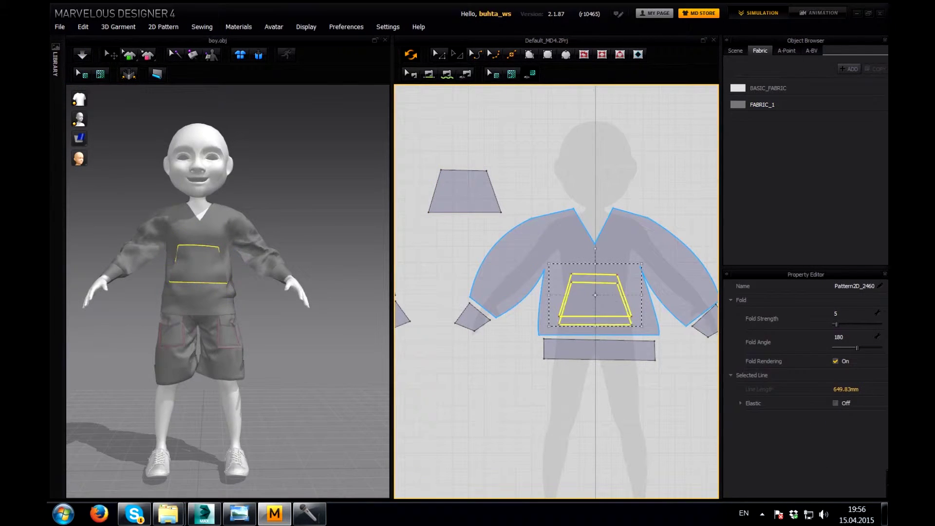
drag(595, 295, 596, 308)
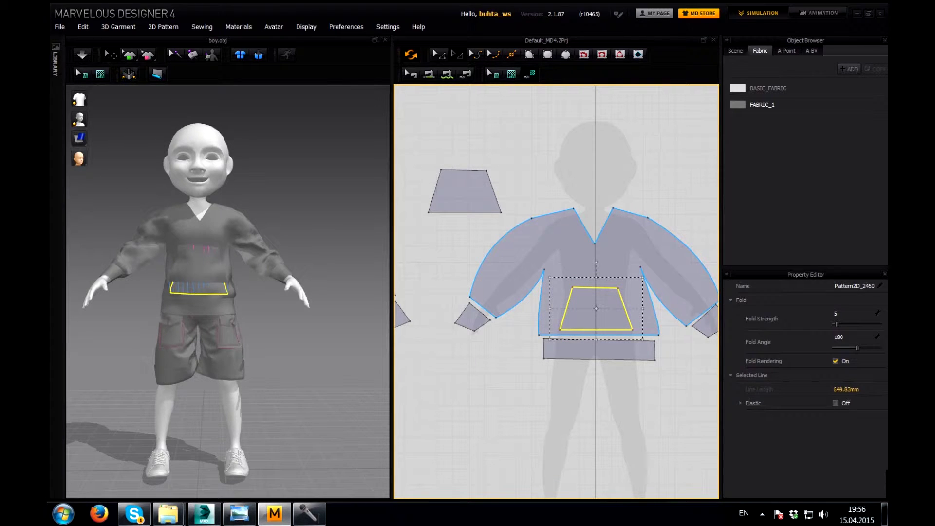
click(465, 191)
right_click(459, 189)
key(Escape)
right_click(460, 187)
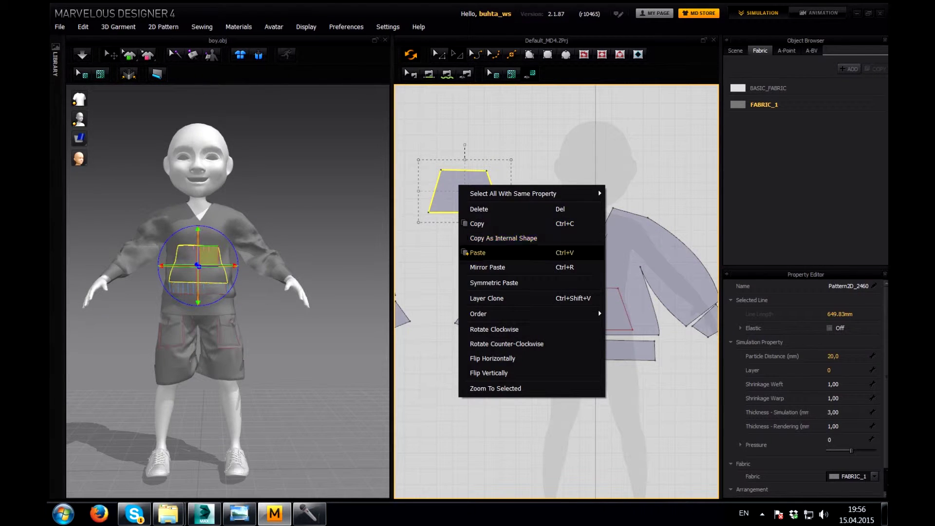
click(477, 252)
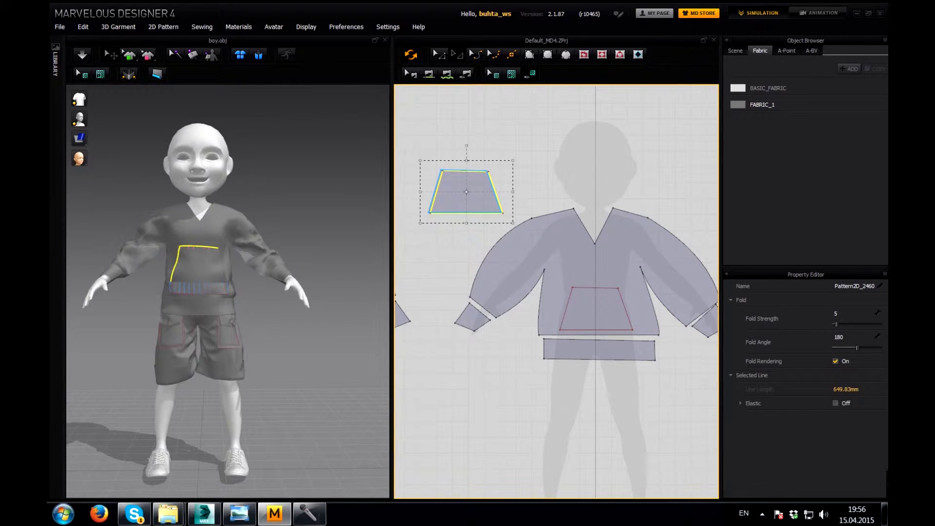
drag(513, 160, 503, 166)
drag(461, 195, 463, 191)
- Set pocket Fold Angle 263, Fold Strength 19 and Pressure 1, and simulate
click(82, 54)
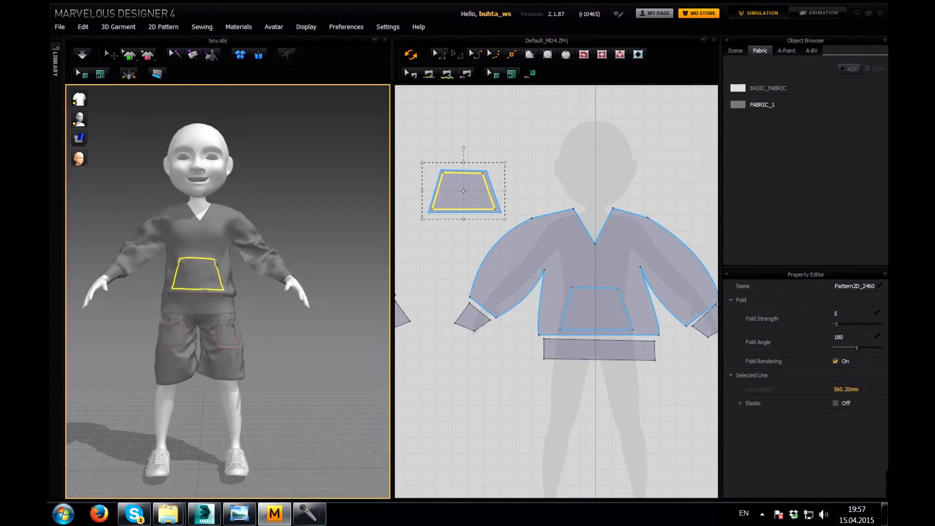
text(26319)
key(space)
key(space)
click(464, 192)
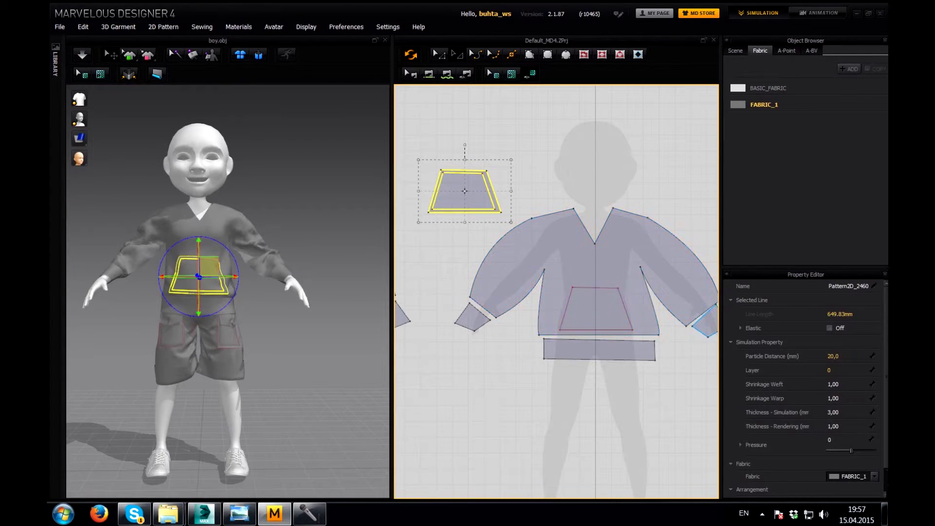
double_click(829, 439)
text(1)
key(Return)
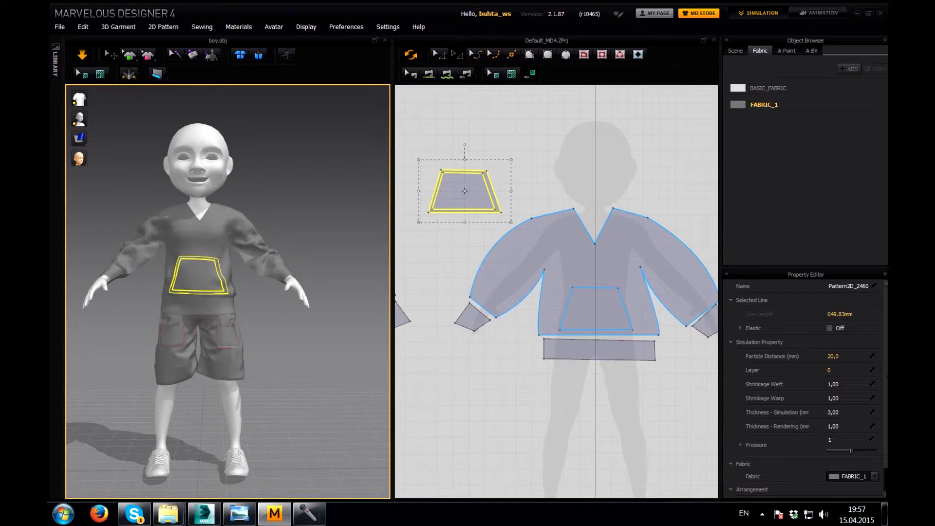
key(Escape)
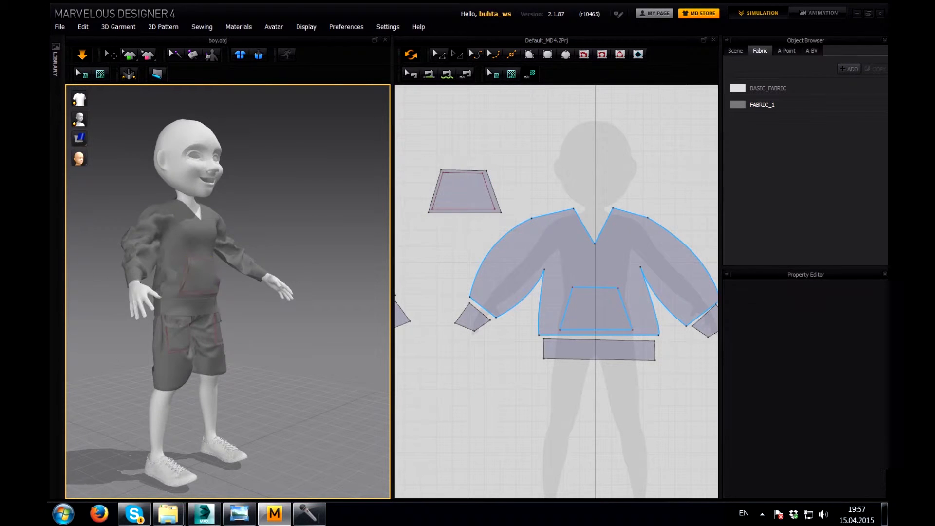
mouse_move(228, 292)
right_down()
mouse_move(273, 293)
mouse_move(228, 292)
right_up()
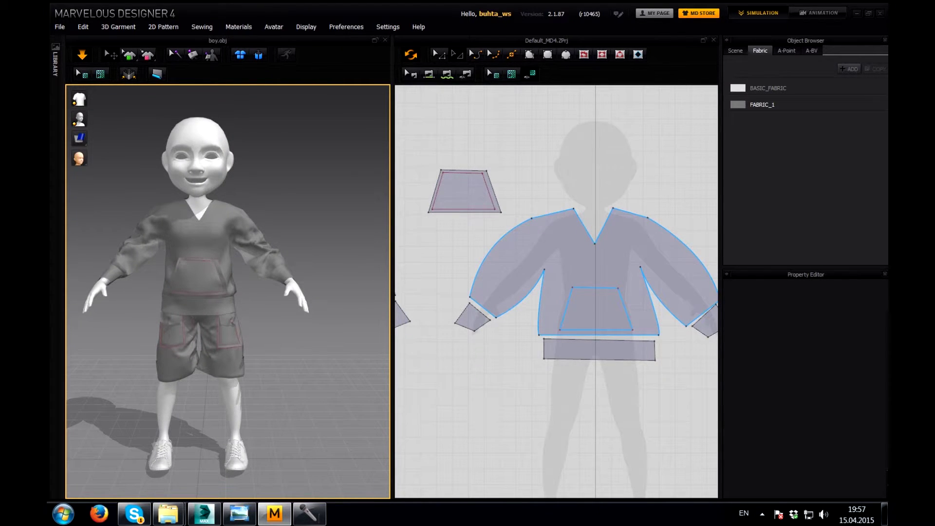
- Enlarge the trapezoid pocket piece up and to the right and drape it onto the front
key(space)
click(465, 190)
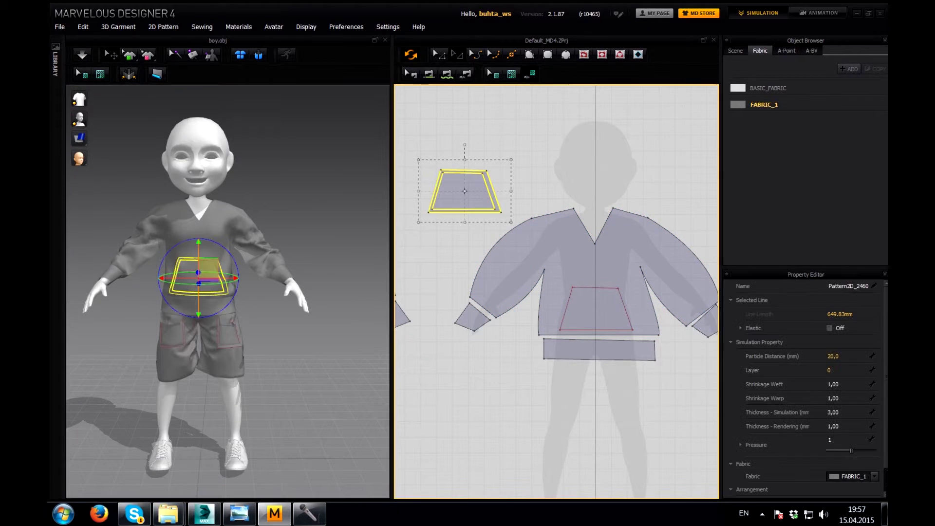
drag(510, 160, 523, 151)
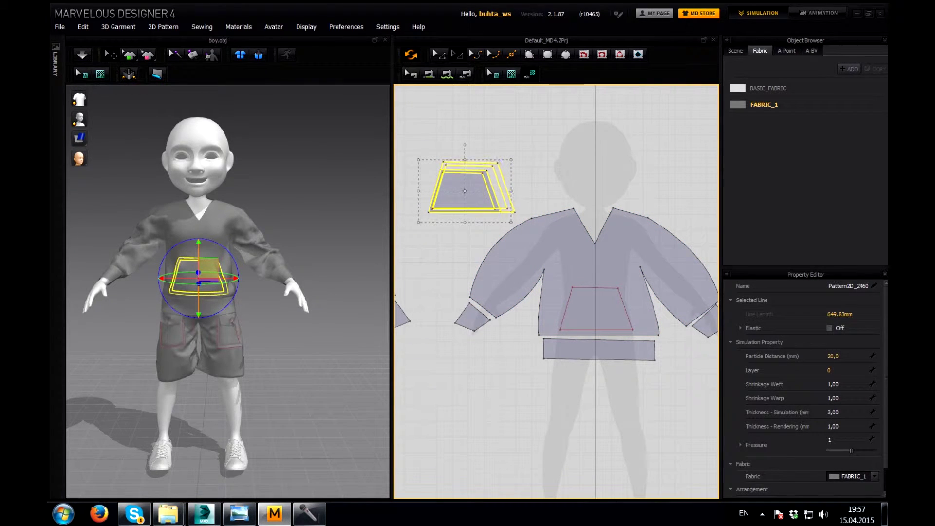
key(space)
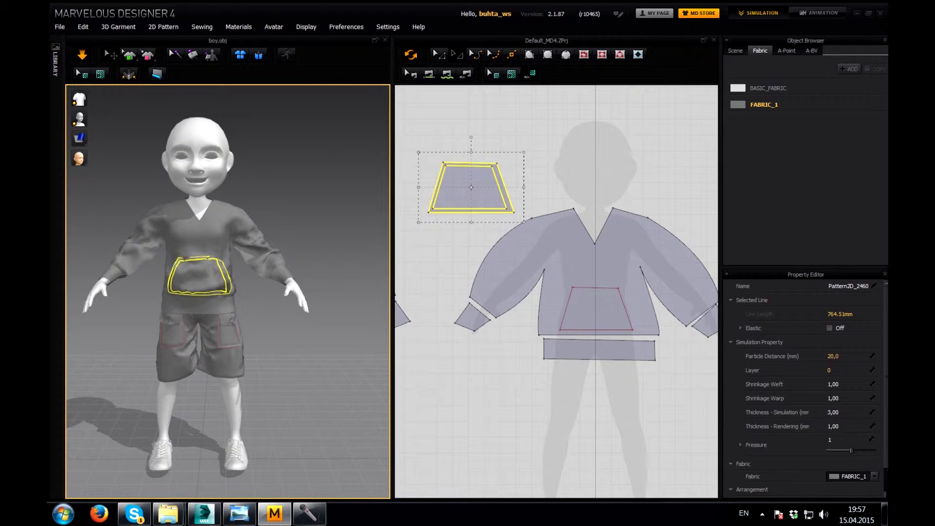
mouse_move(253, 292)
right_down()
mouse_move(185, 292)
mouse_move(253, 292)
right_up()
- Pull the pocket's right edge slightly inward and re-simulate it
key(space)
drag(505, 187, 502, 187)
key(space)
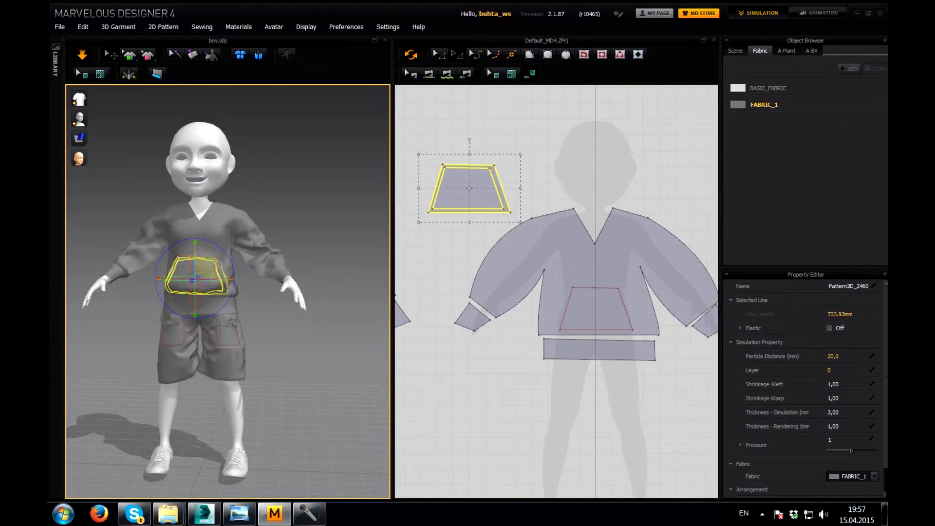
key(space)
key(Escape)
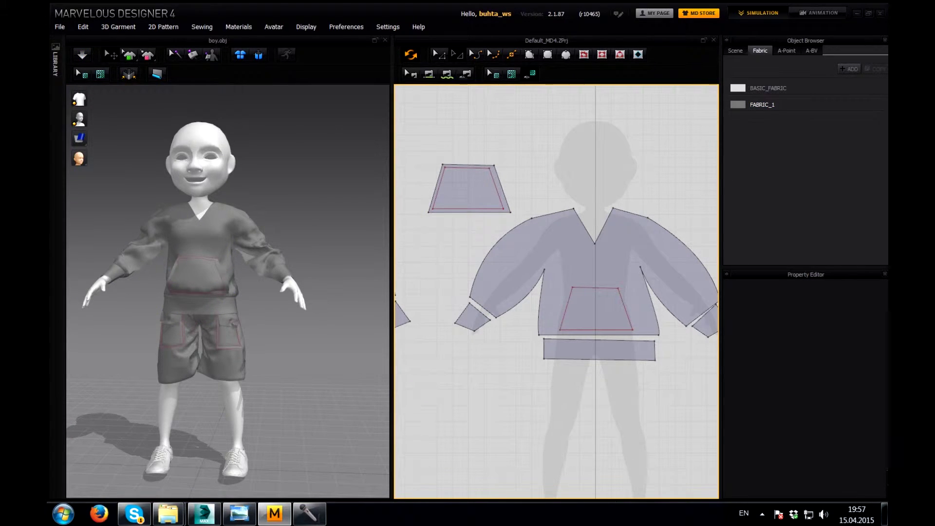
right_drag(228, 292, 209, 292)
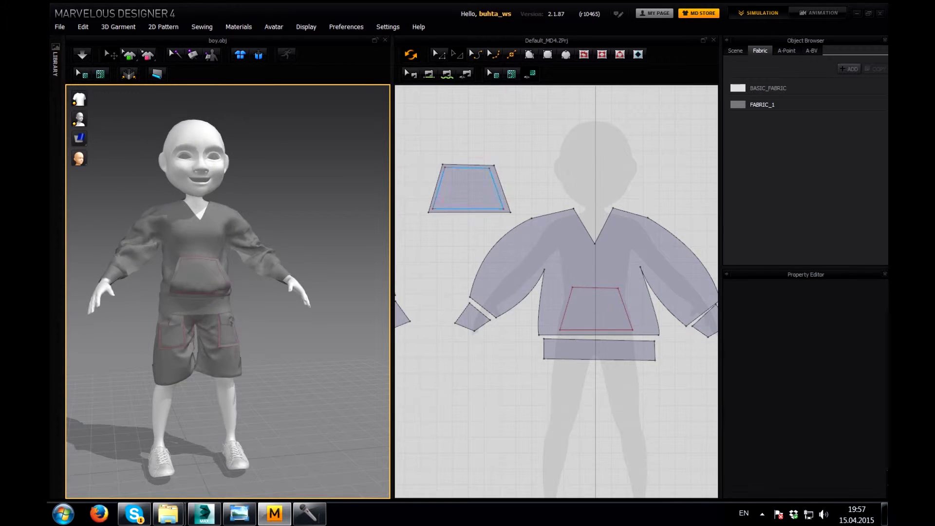
- Drag the V-neck point down in Edit Pattern mode and re-drape the sweatshirt
click(200, 234)
key(Escape)
key(z)
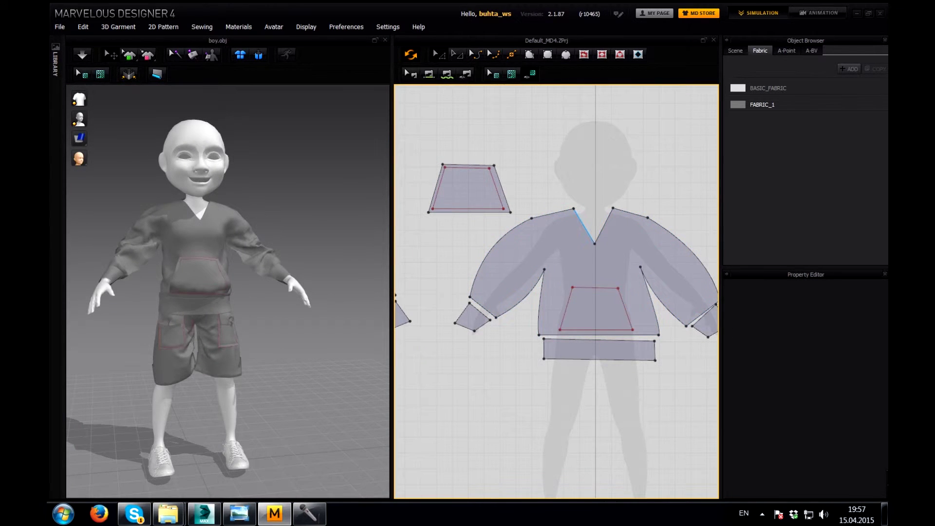
drag(594, 243, 595, 265)
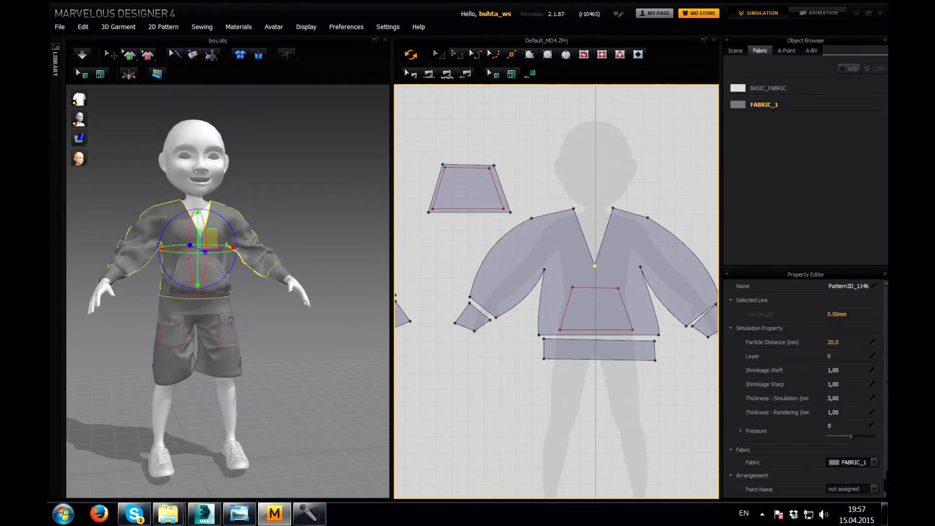
key(space)
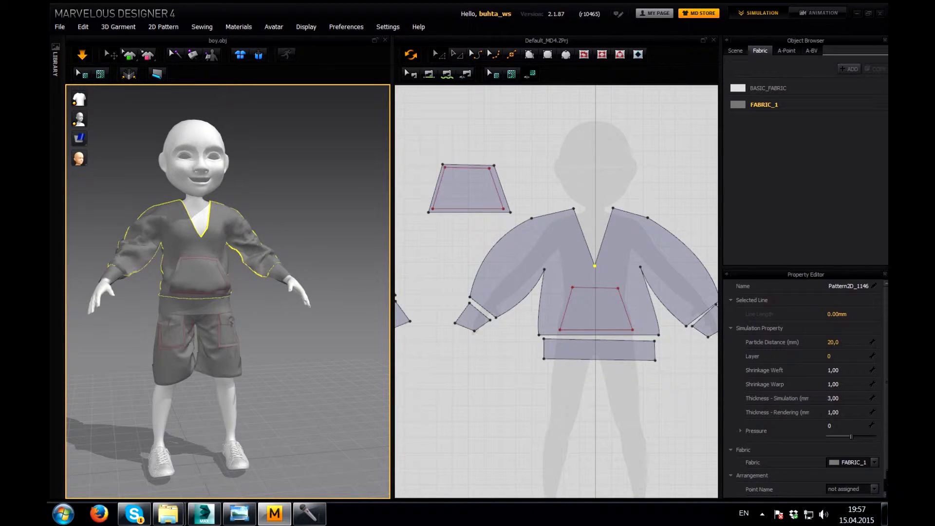
- Check the left and right shoulder points and the pocket from a side angle
click(544, 215)
click(637, 216)
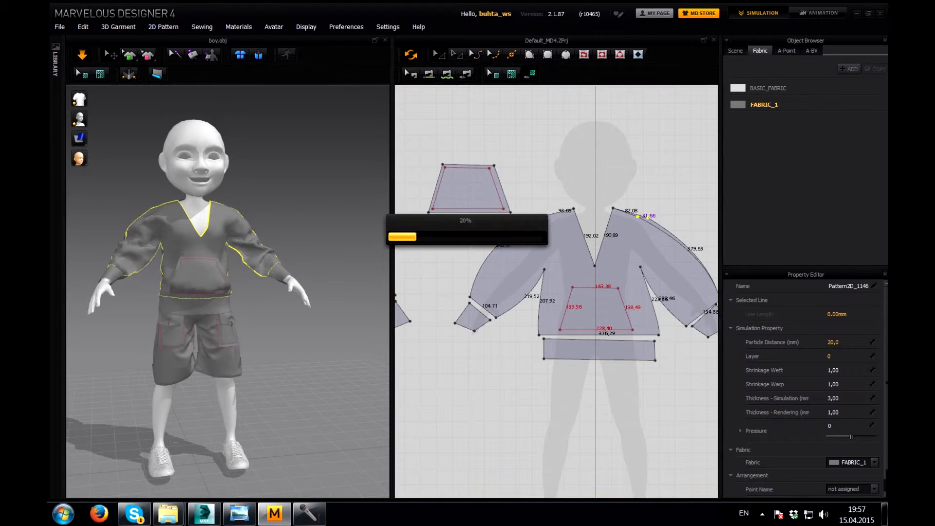
click(200, 273)
mouse_move(200, 273)
right_down()
mouse_move(138, 240)
mouse_move(234, 240)
mouse_move(146, 240)
right_up()
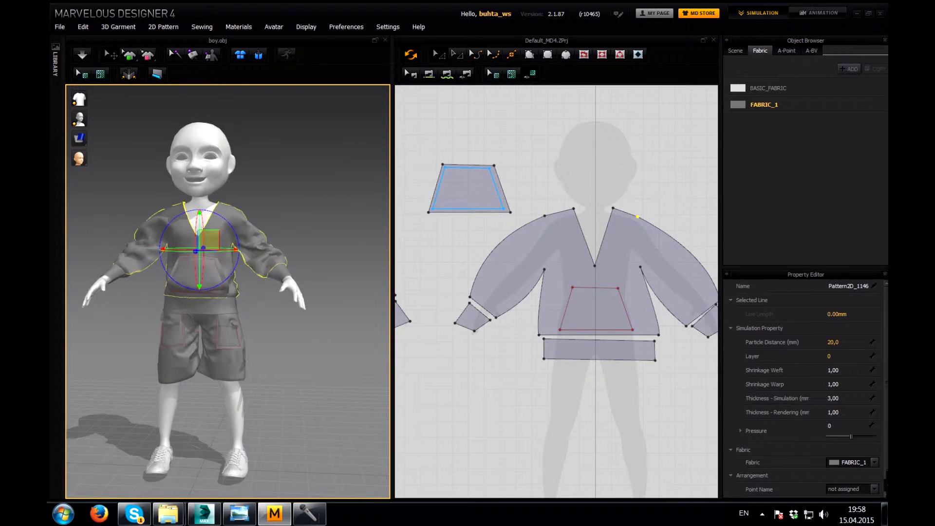
scroll(204, 292, down, 2)
scroll(204, 292, down, 1)
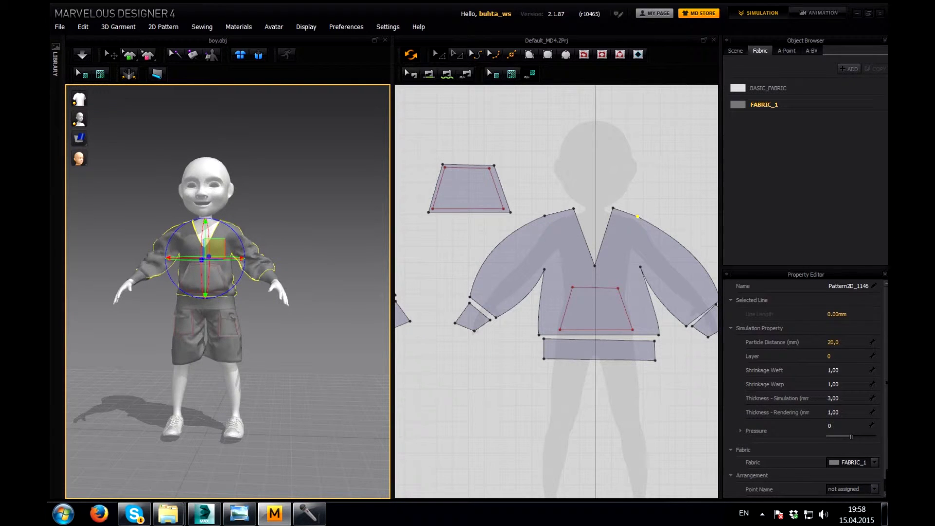
click(622, 284)
- Draw three rectangle hood pieces: a centre head piece plus one on each side
key(Escape)
middle_drag(555, 292, 523, 304)
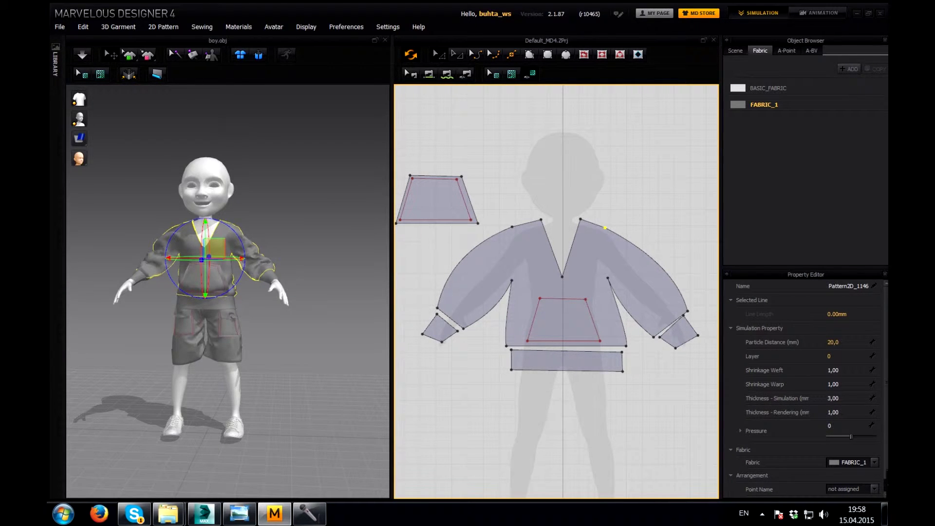
key(s)
middle_drag(555, 243, 560, 292)
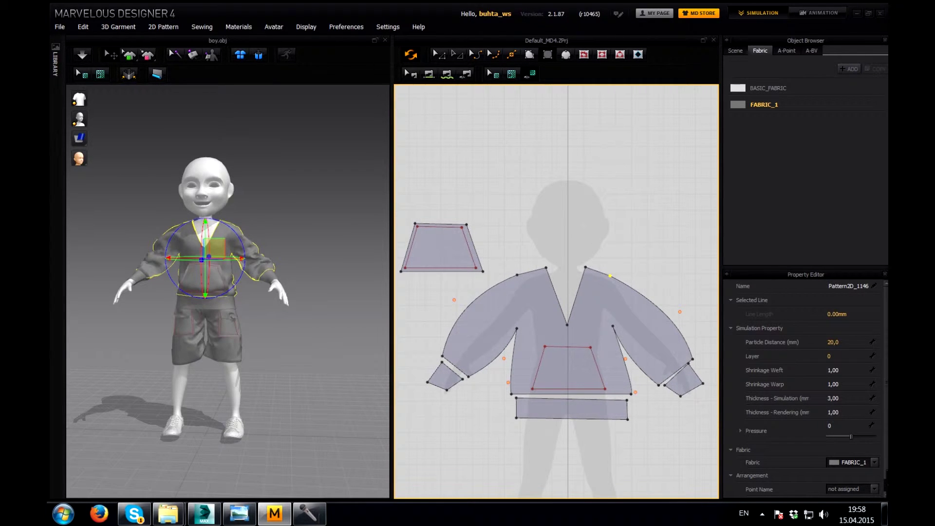
scroll(556, 293, up, 3)
scroll(557, 292, down, 3)
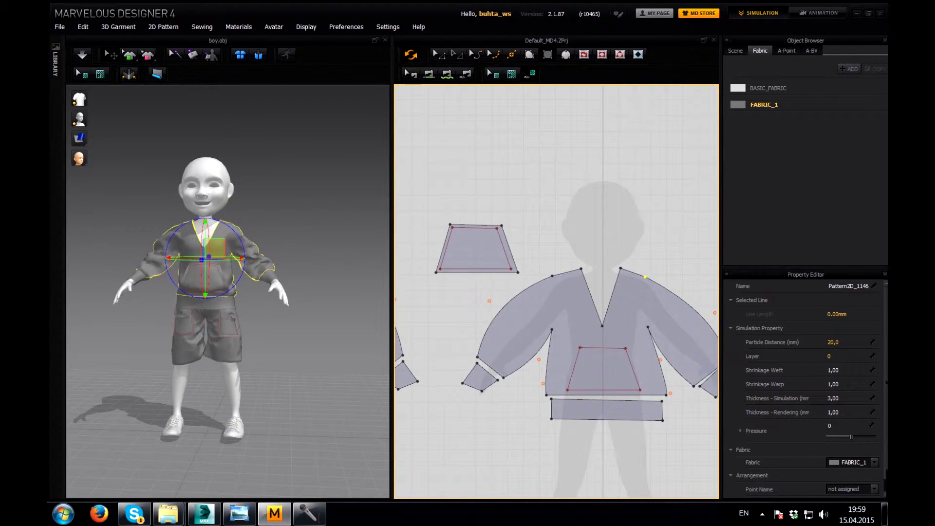
drag(571, 169, 632, 250)
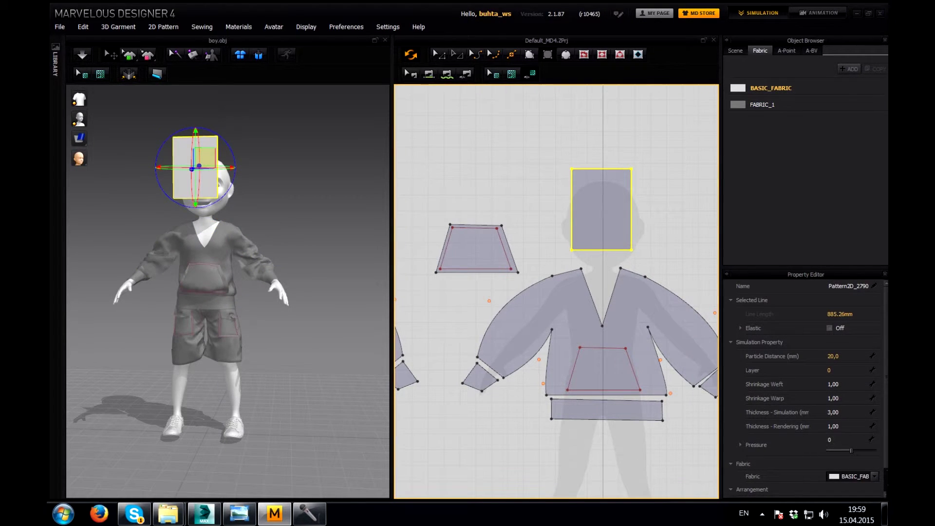
middle_drag(556, 292, 518, 291)
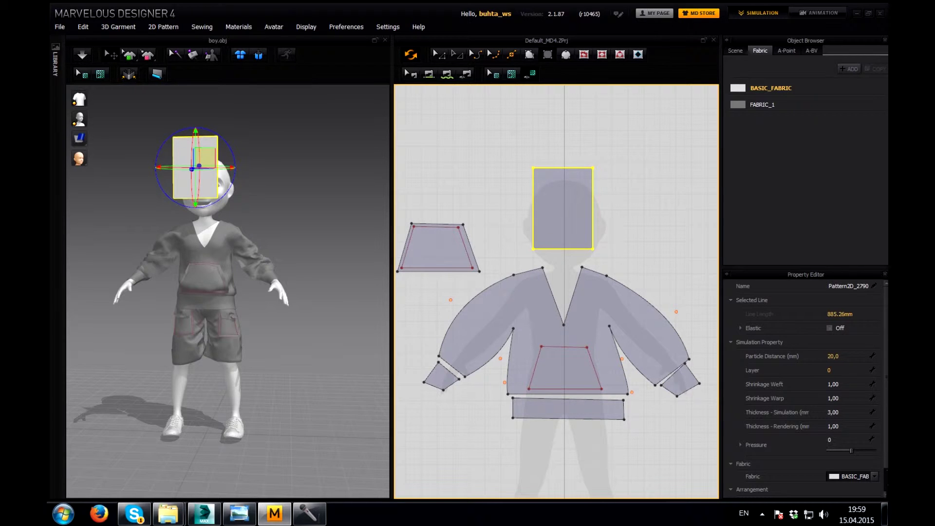
drag(606, 170, 656, 238)
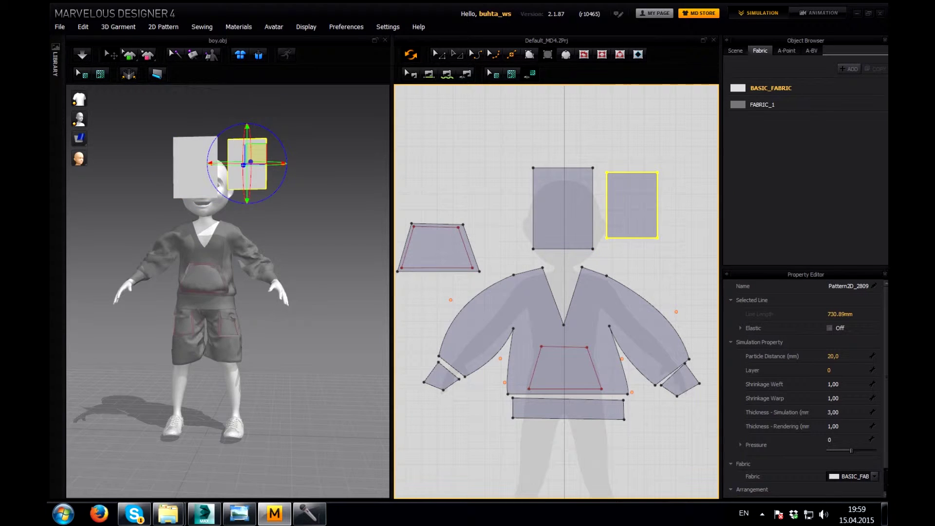
drag(524, 171, 464, 242)
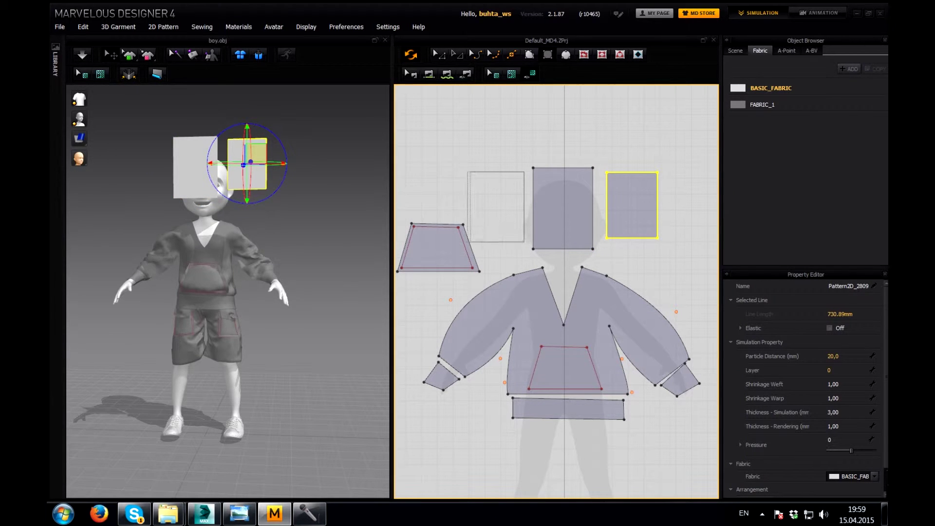
drag(464, 242, 472, 238)
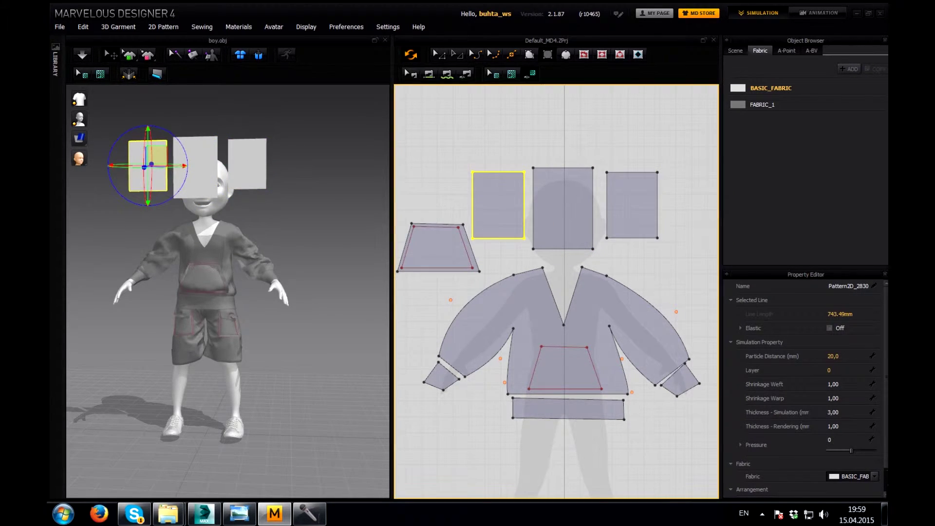
- Rotate the three hood panels and position them upright around the avatar's head
key(a)
click(562, 208)
shift+click(631, 205)
shift+click(497, 204)
right_drag(229, 292, 292, 292)
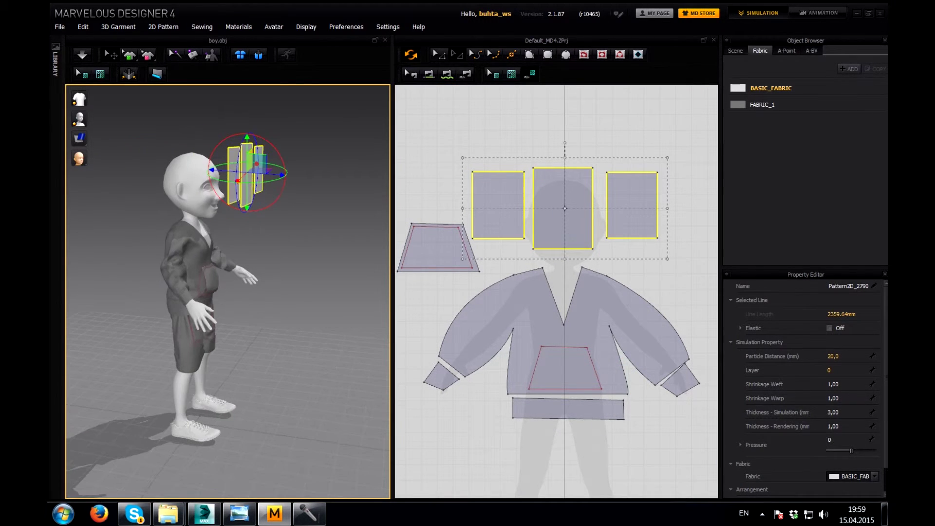
drag(219, 146, 273, 199)
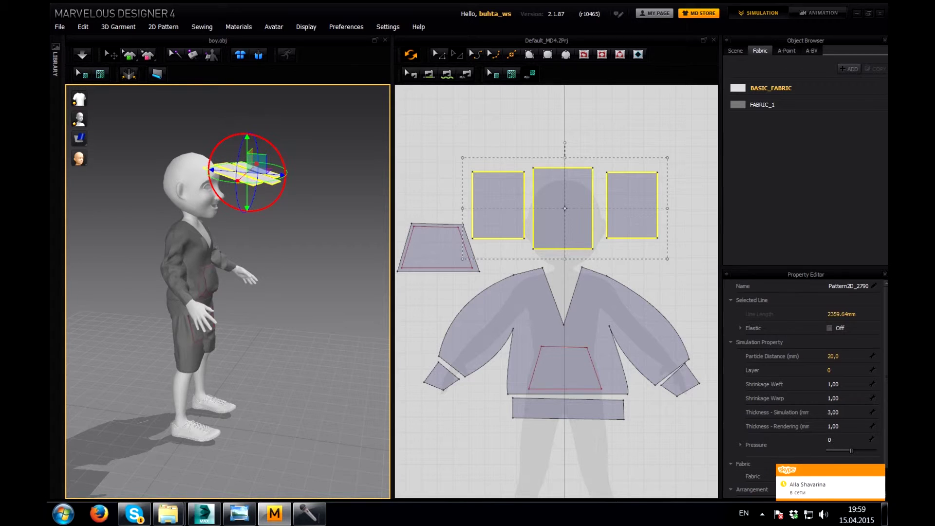
right_drag(228, 292, 219, 316)
drag(273, 181, 190, 184)
drag(146, 161, 141, 209)
drag(197, 184, 179, 185)
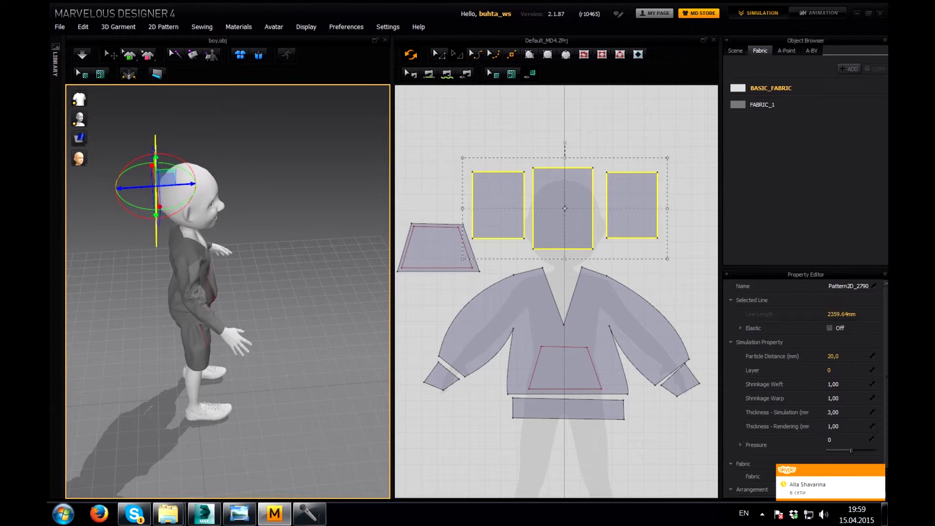
- Turn the left side panel to face the head and move it beside it
click(292, 146)
right_drag(292, 146, 321, 146)
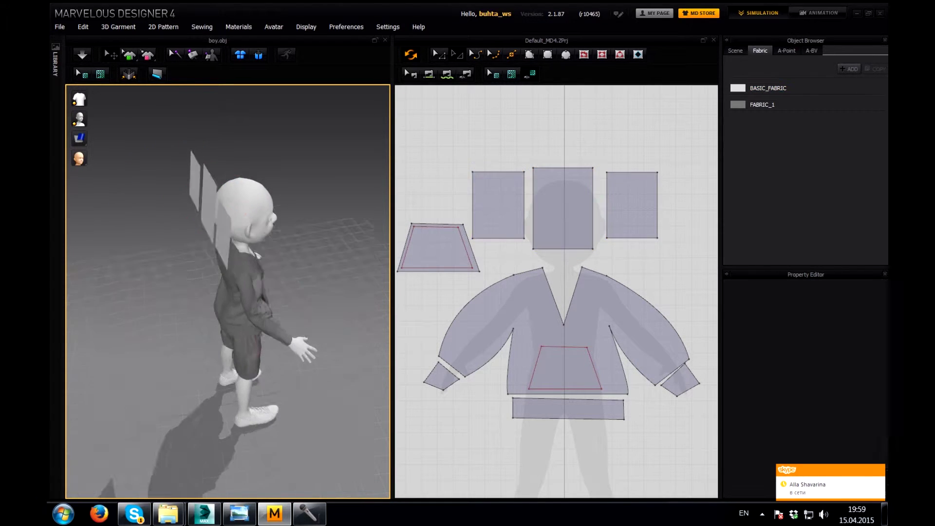
click(237, 229)
drag(224, 214, 272, 253)
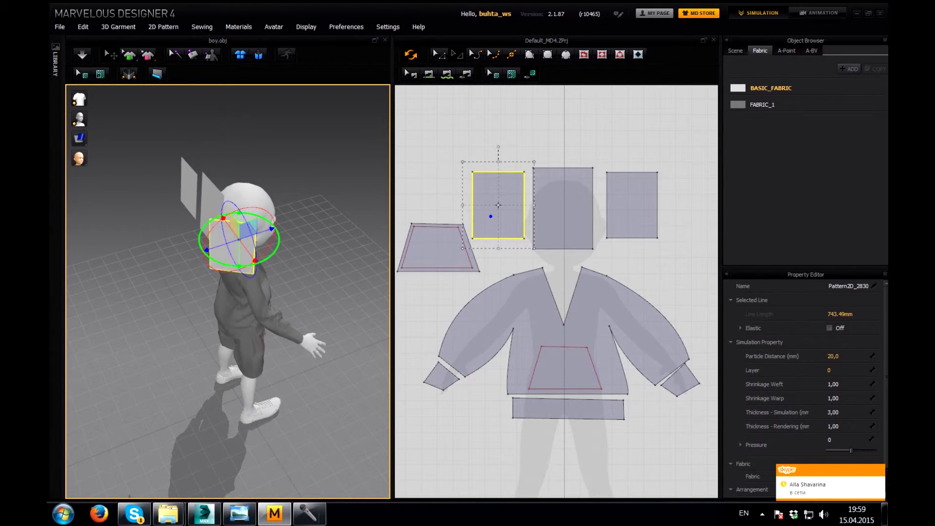
drag(263, 230, 295, 222)
click(189, 187)
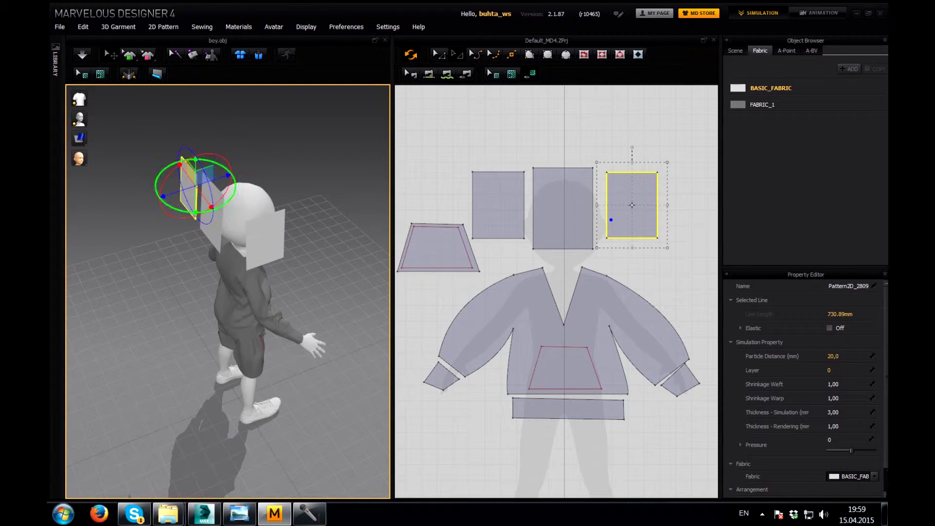
right_drag(229, 292, 195, 292)
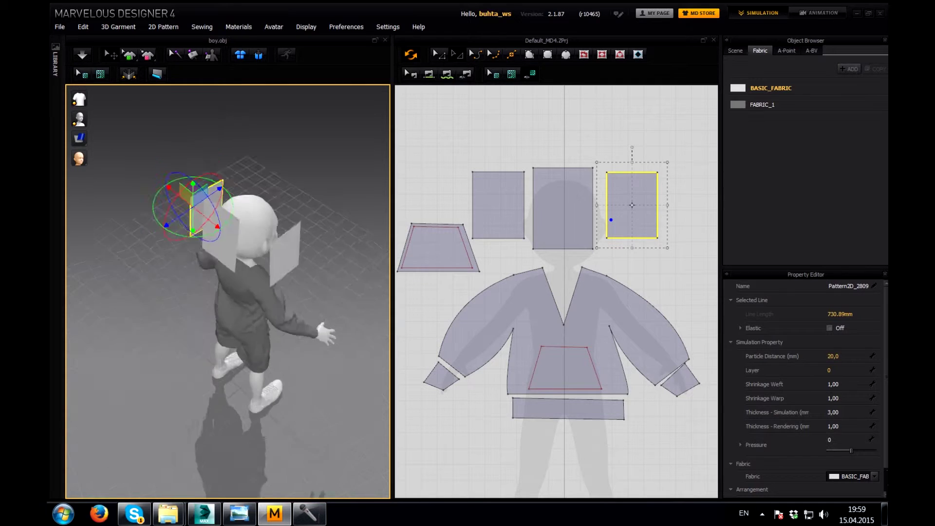
click(304, 217)
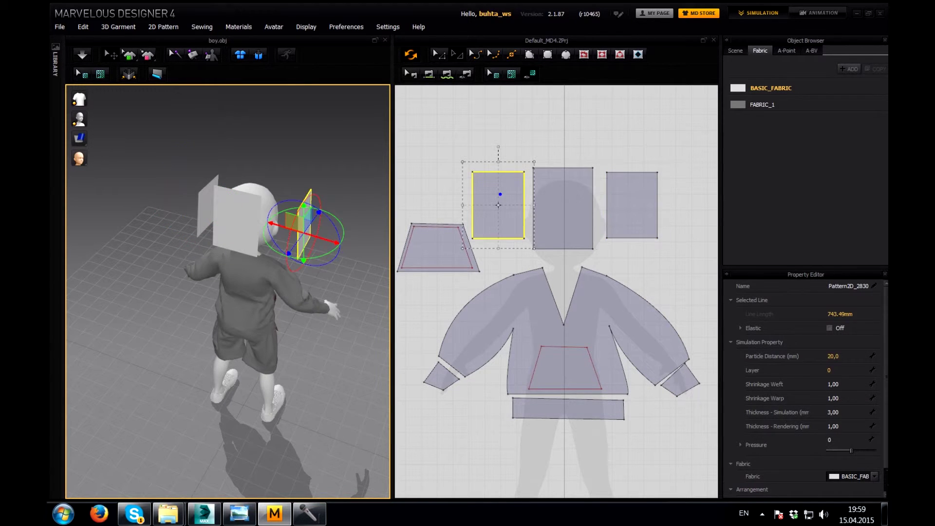
right_drag(228, 292, 122, 292)
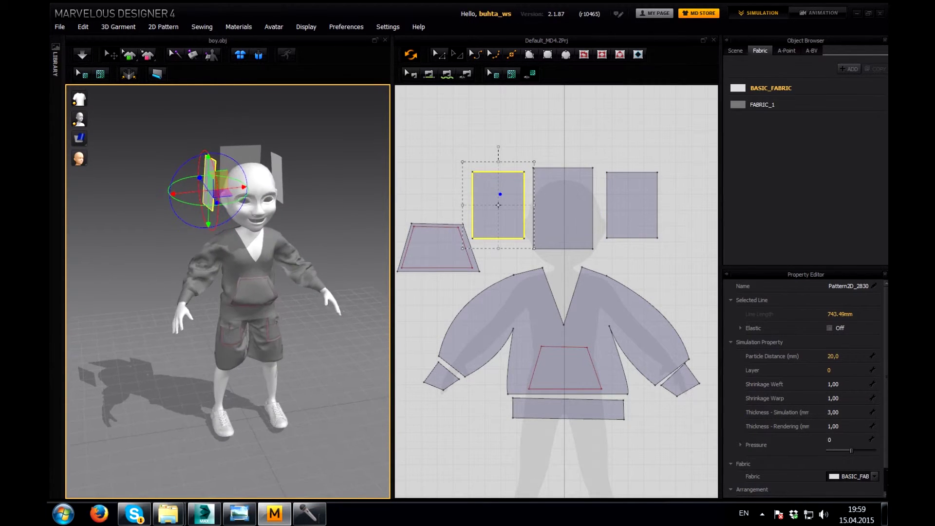
- Draw a square top panel, lay it flat, and lower it onto the avatar's head
right_drag(560, 243, 560, 283)
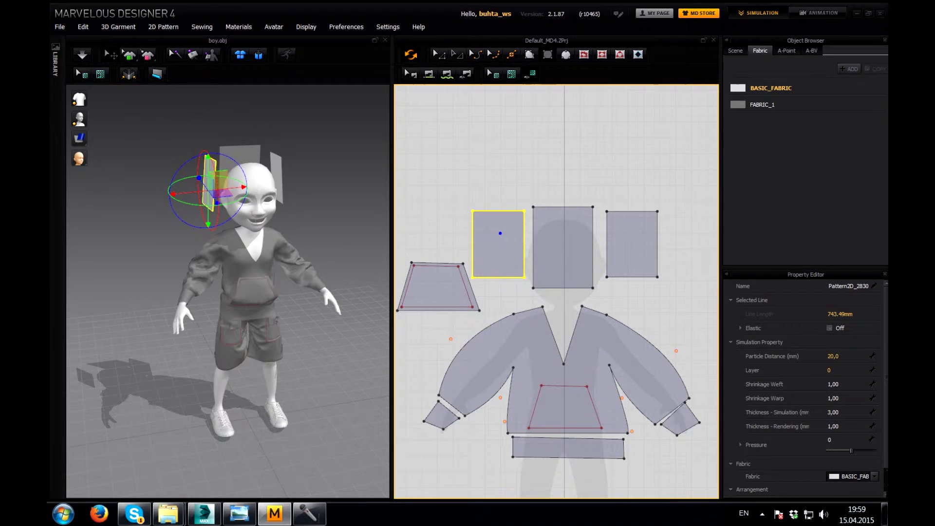
drag(529, 144, 593, 197)
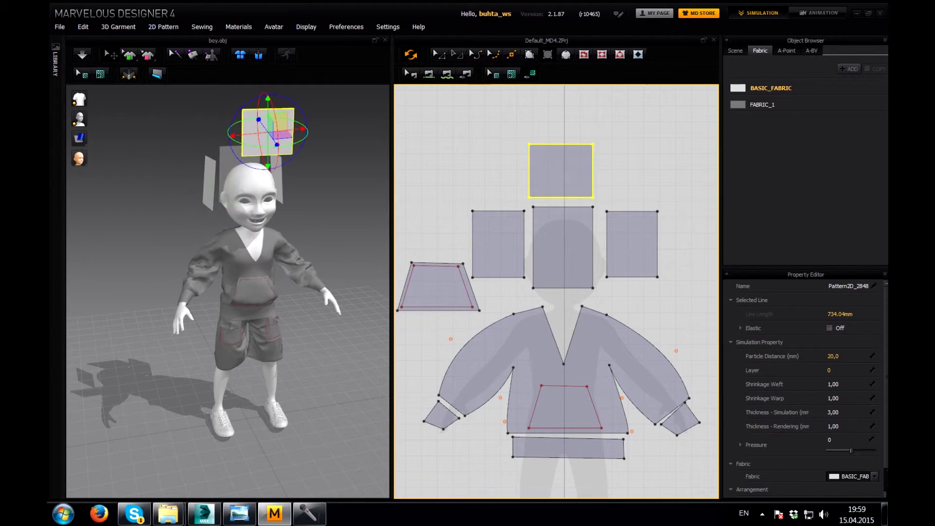
right_drag(229, 292, 273, 292)
drag(285, 127, 257, 195)
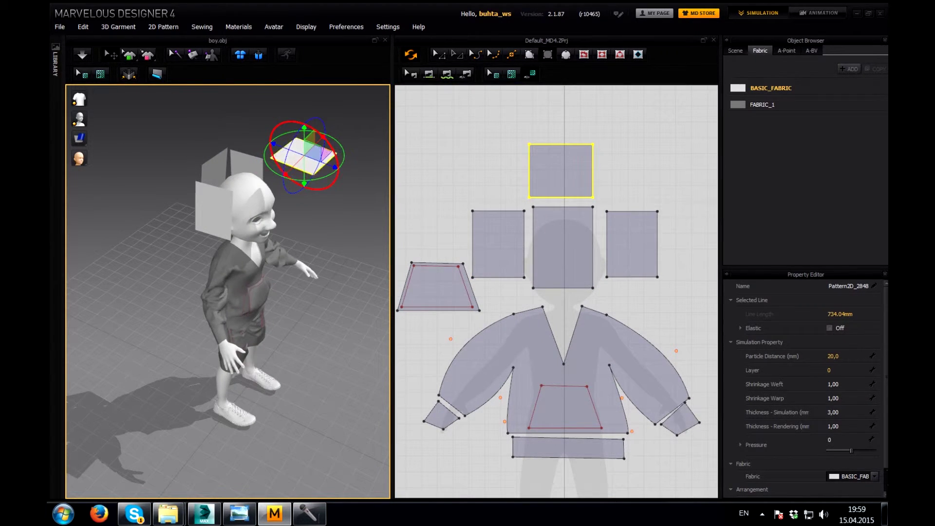
drag(304, 156, 246, 141)
right_drag(229, 292, 194, 292)
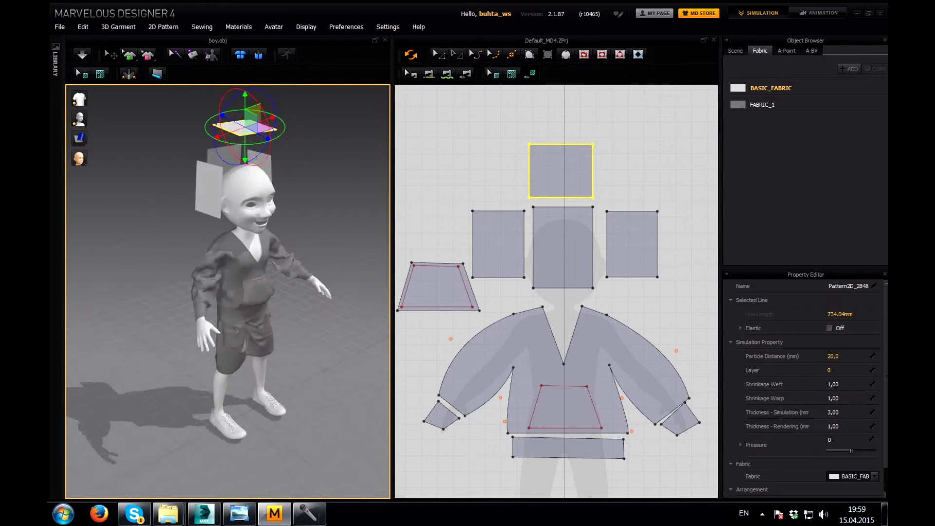
drag(247, 141, 246, 161)
mouse_move(229, 292)
right_down()
mouse_move(263, 292)
mouse_move(195, 292)
mouse_move(219, 292)
right_up()
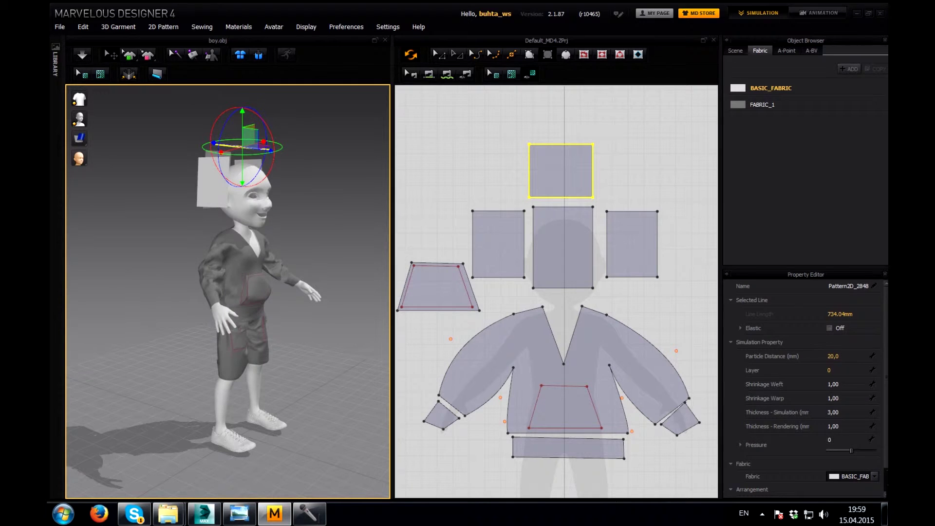
click(535, 435)
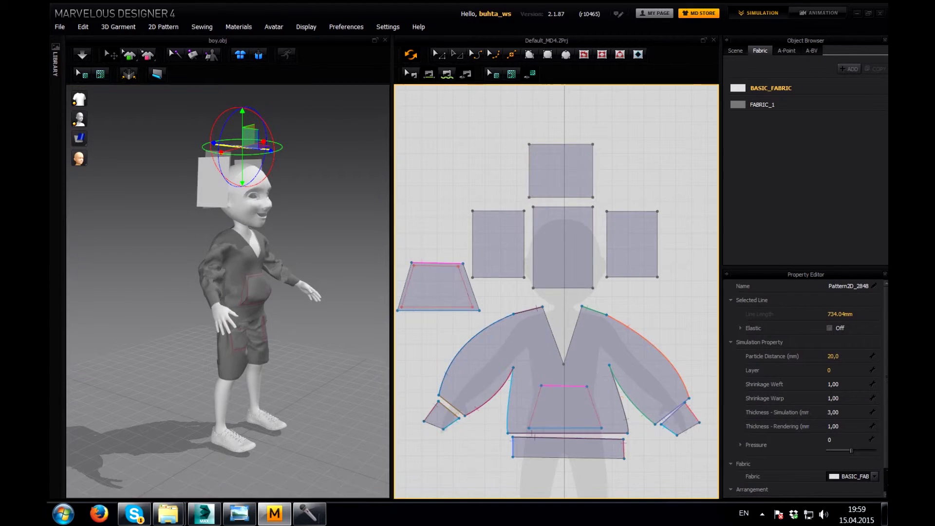
- Seam the left and right panels to the centre panel, and the top panel to the centre
click(524, 243)
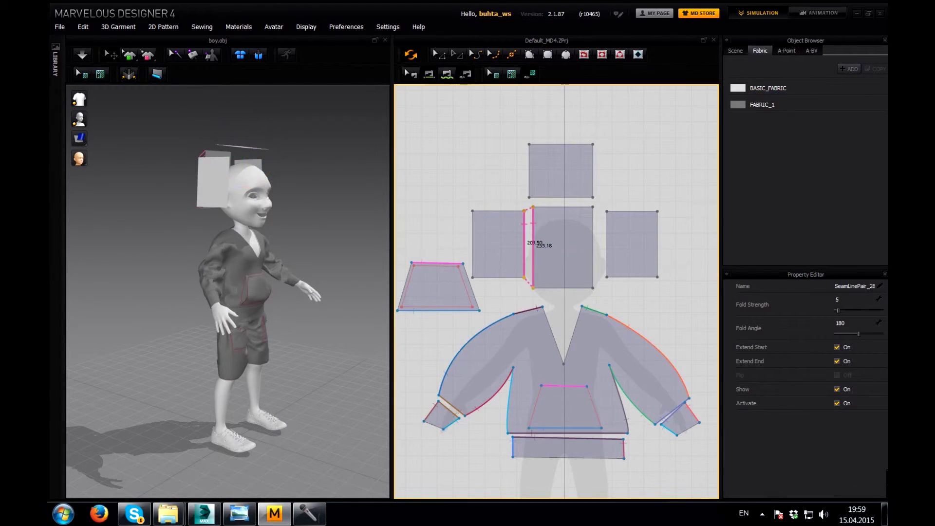
click(593, 244)
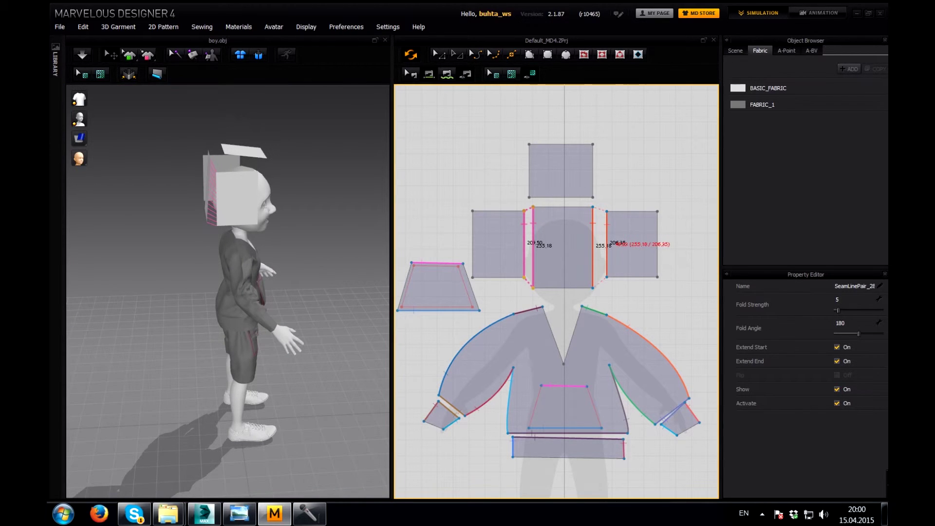
right_drag(229, 292, 351, 302)
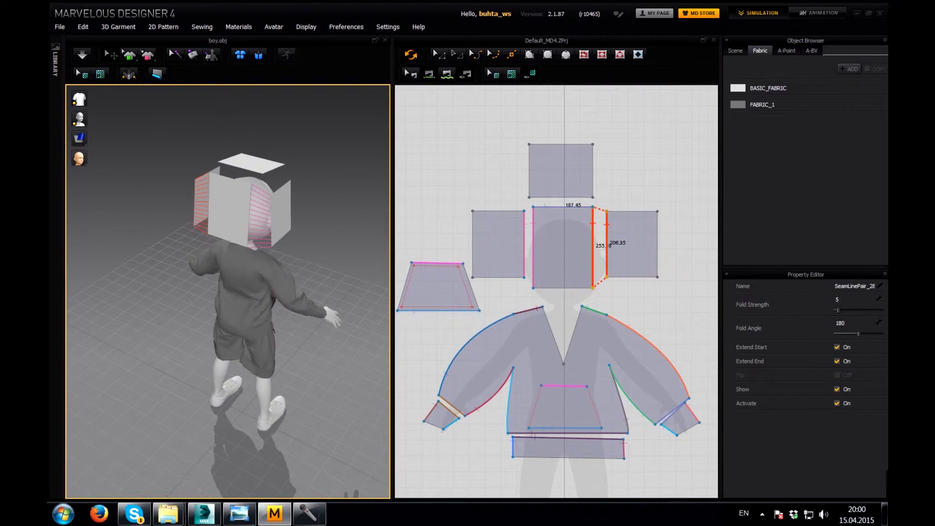
click(560, 198)
click(560, 206)
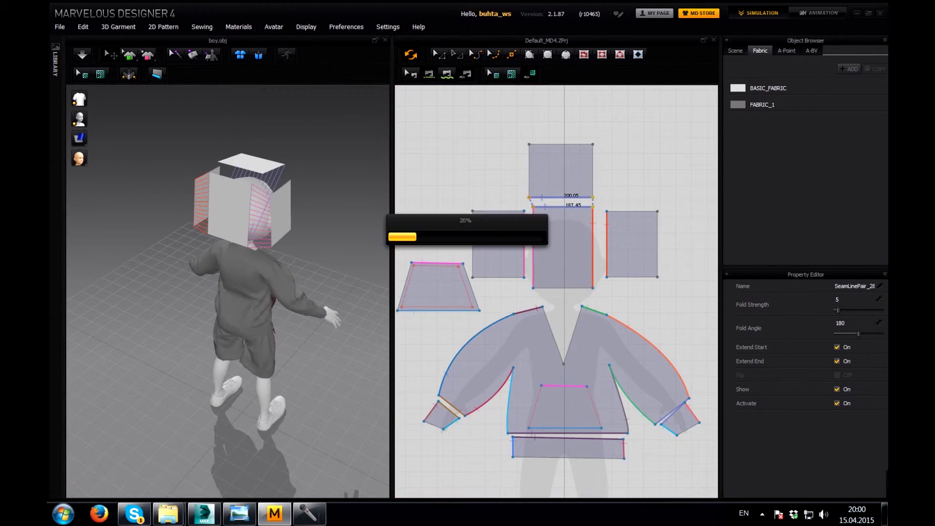
drag(562, 206, 562, 287)
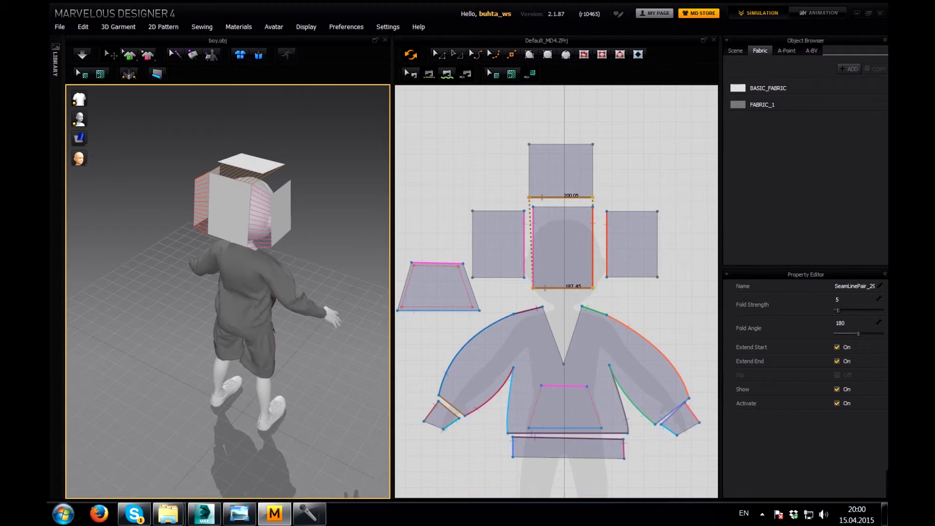
click(593, 244)
click(606, 243)
right_drag(292, 292, 219, 292)
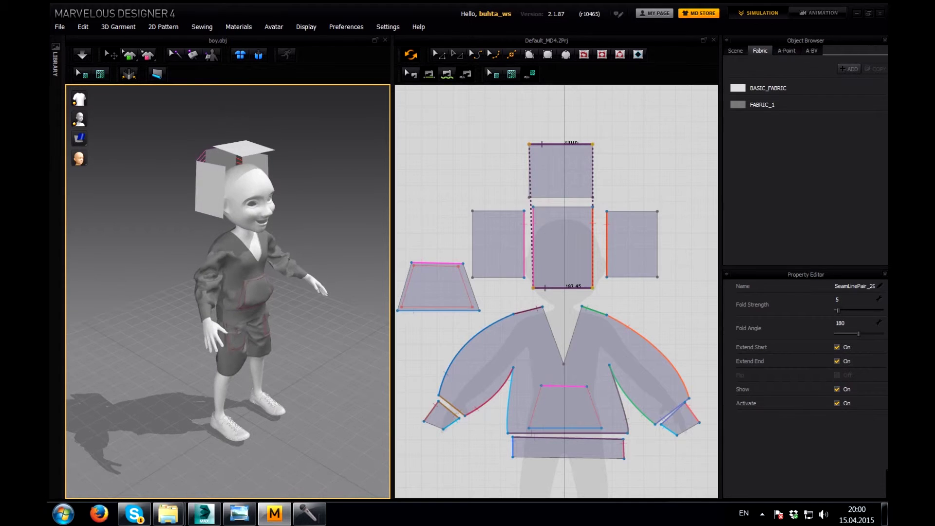
- Seam the top panel's sides to the side panels and the centre panel to the back neckline
click(529, 171)
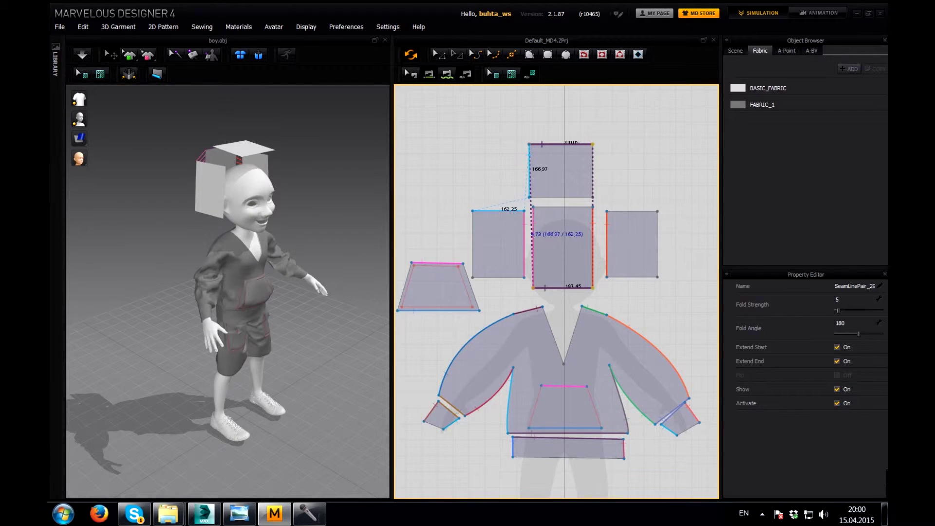
click(498, 210)
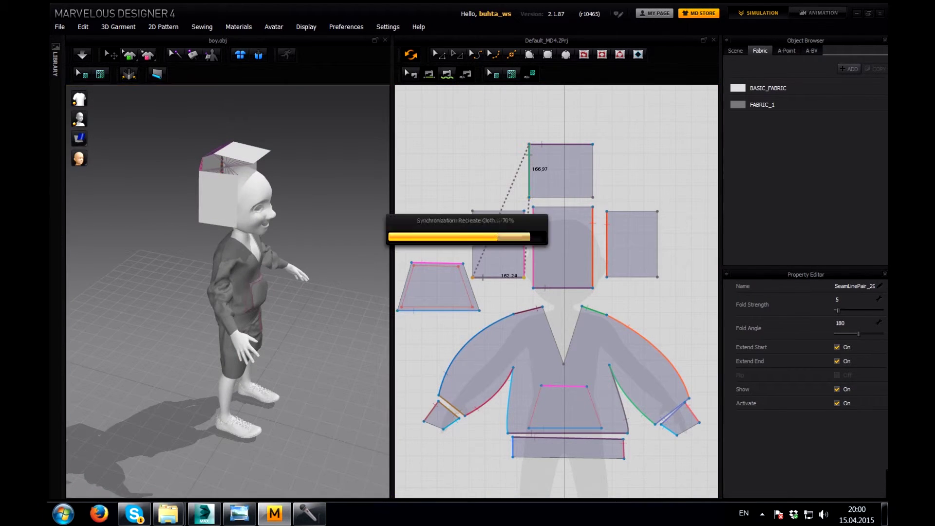
click(592, 170)
click(633, 276)
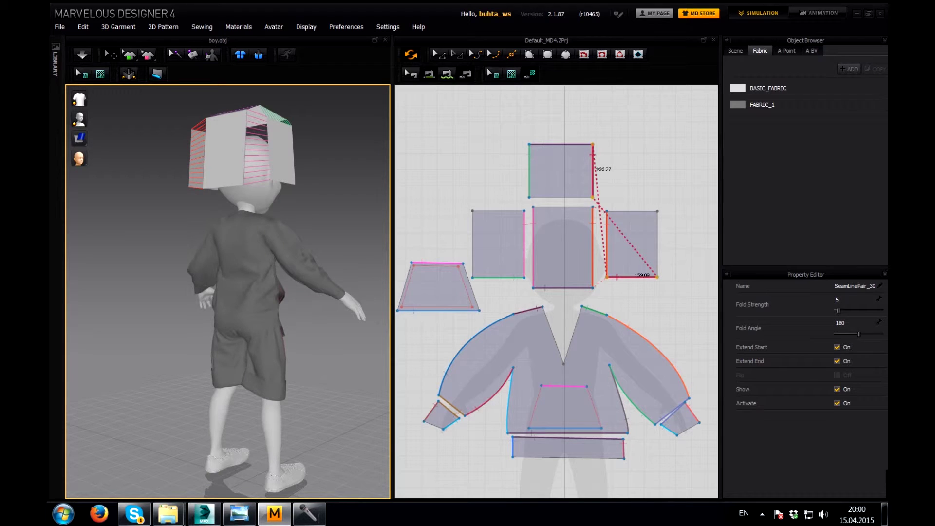
scroll(556, 292, down, 3)
scroll(556, 292, up, 1)
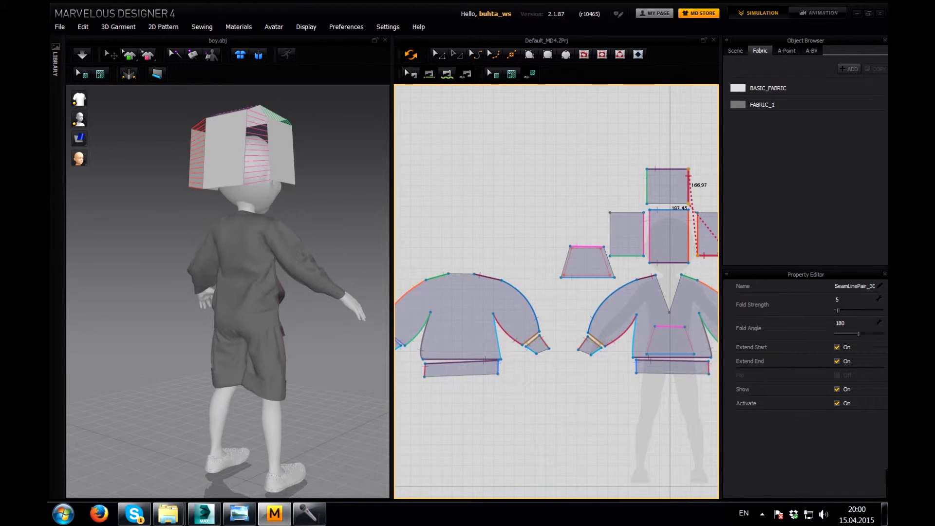
click(669, 210)
click(461, 274)
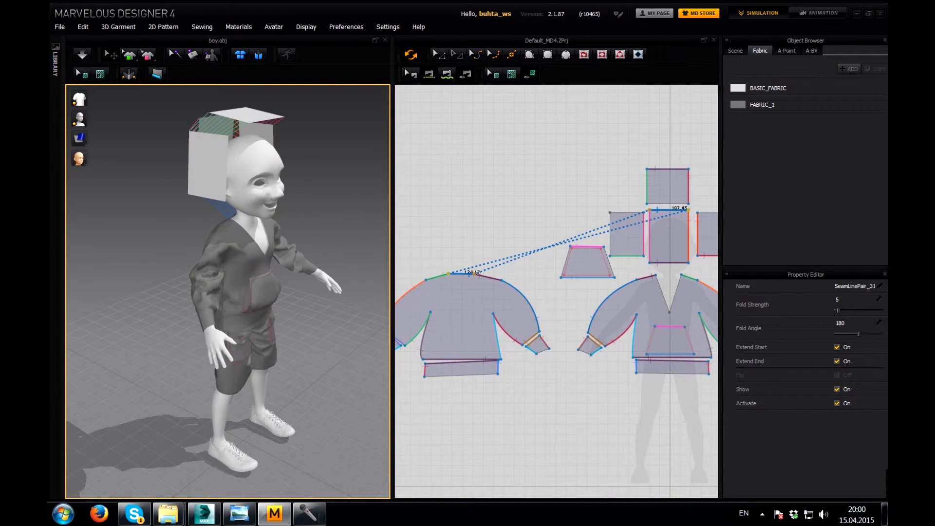
- Sew the left hood panel to the front piece's left V-neck edge
middle_drag(555, 293, 514, 291)
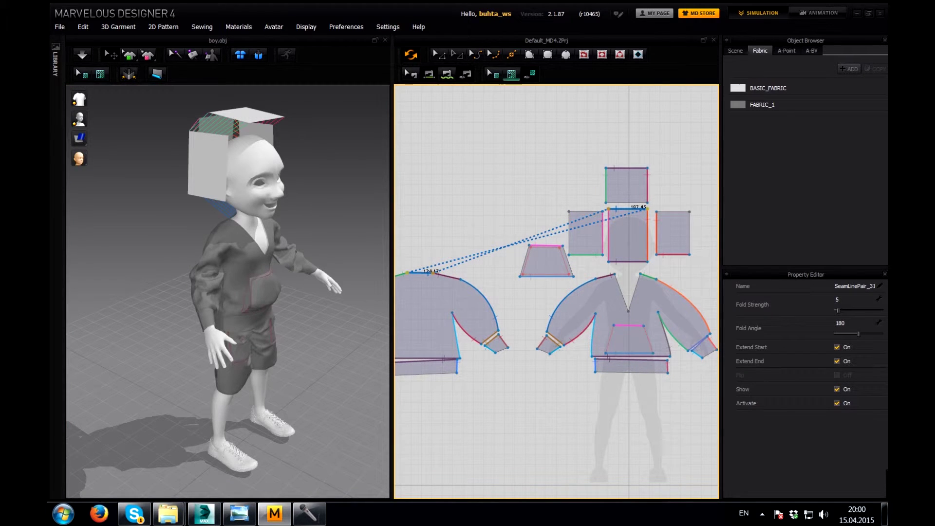
key(a)
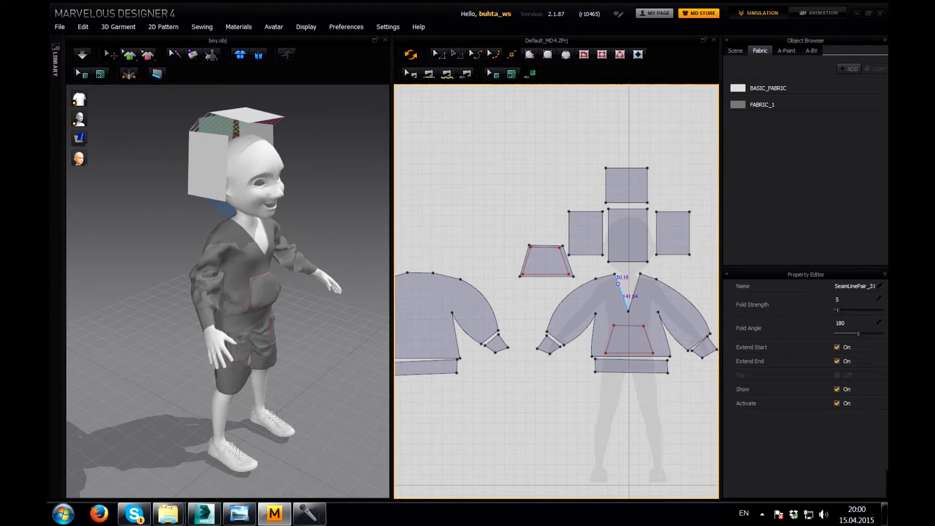
click(618, 283)
click(637, 282)
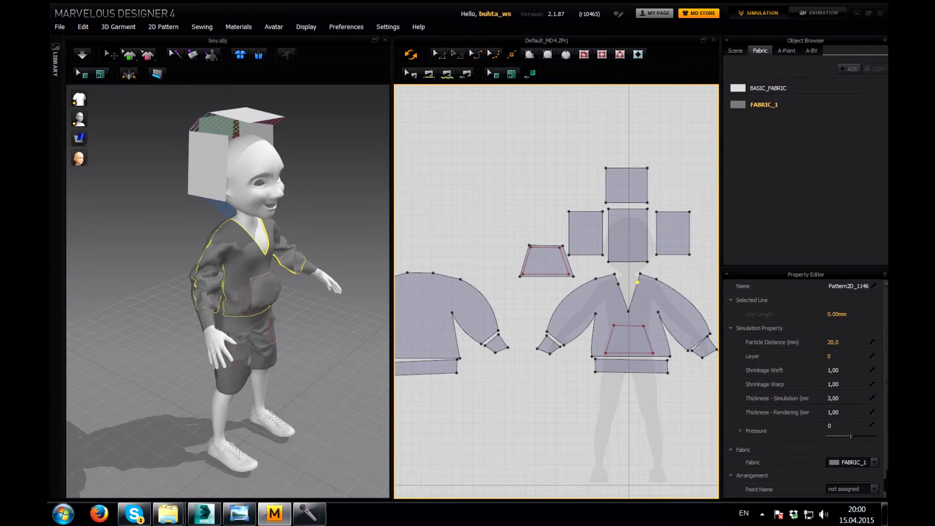
key(m)
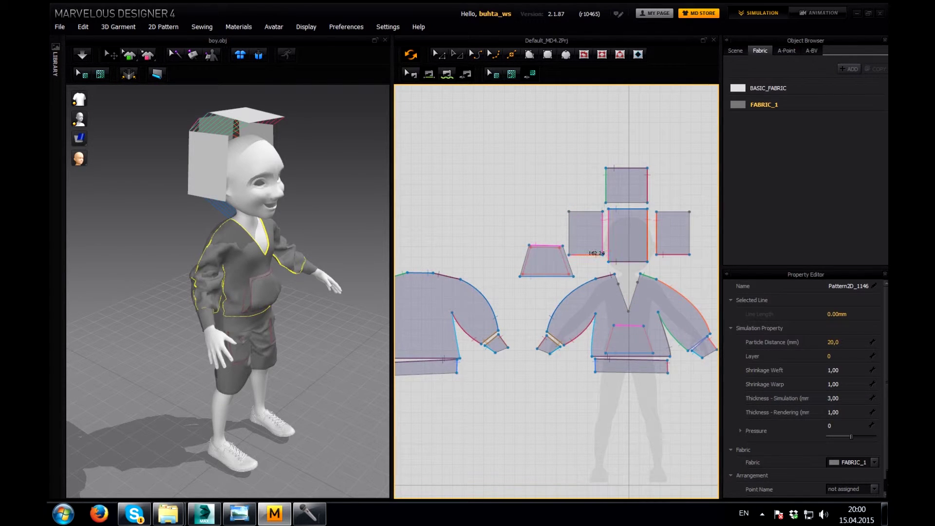
click(587, 211)
click(615, 279)
right_drag(219, 292, 272, 292)
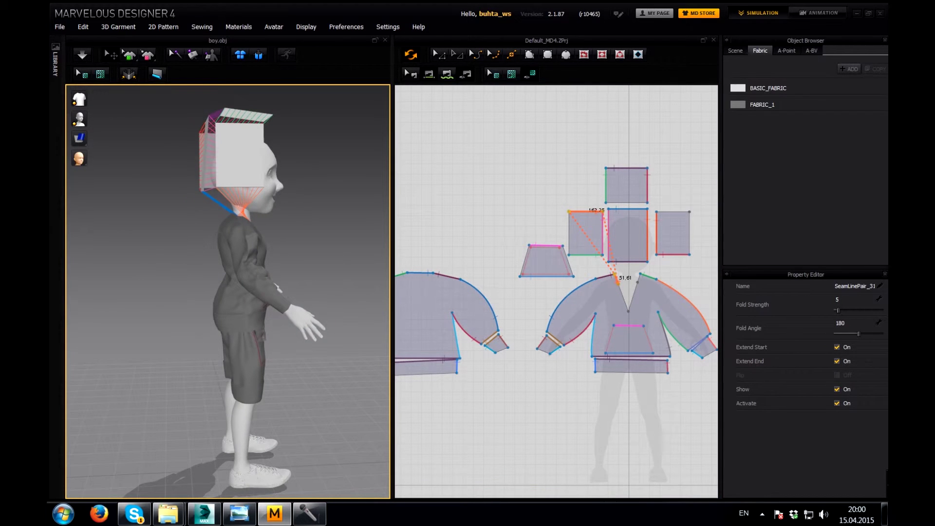
click(616, 280)
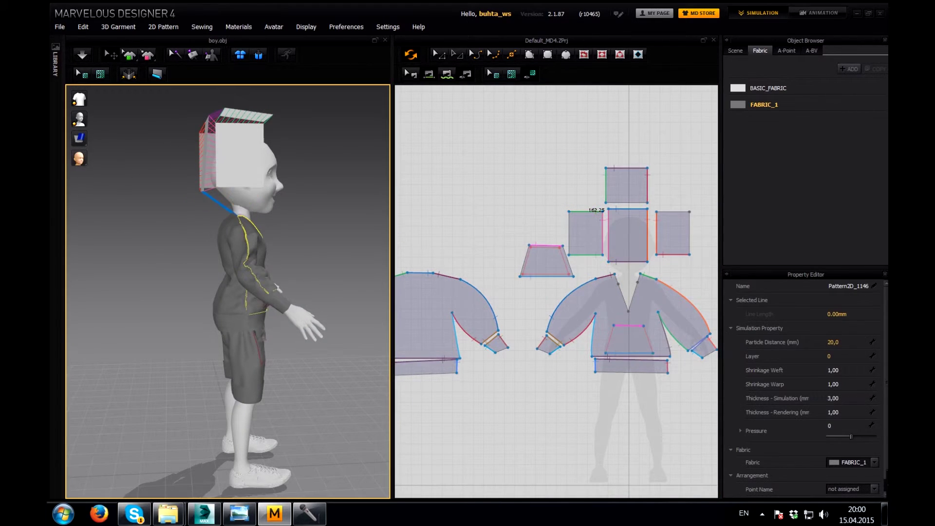
click(617, 282)
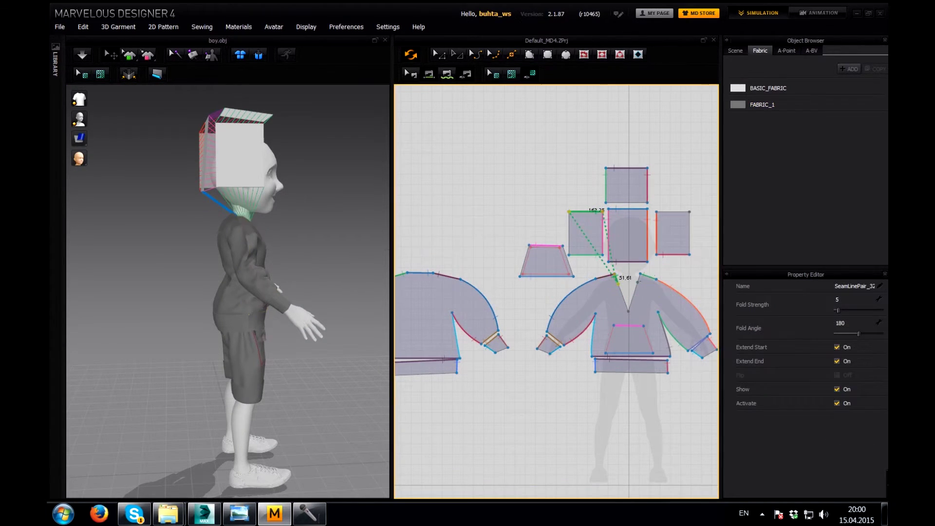
- Seam the right neck edge to the right hood panel, then select all front-side pieces
click(641, 277)
mouse_move(228, 292)
right_down()
mouse_move(331, 292)
mouse_move(267, 292)
right_up()
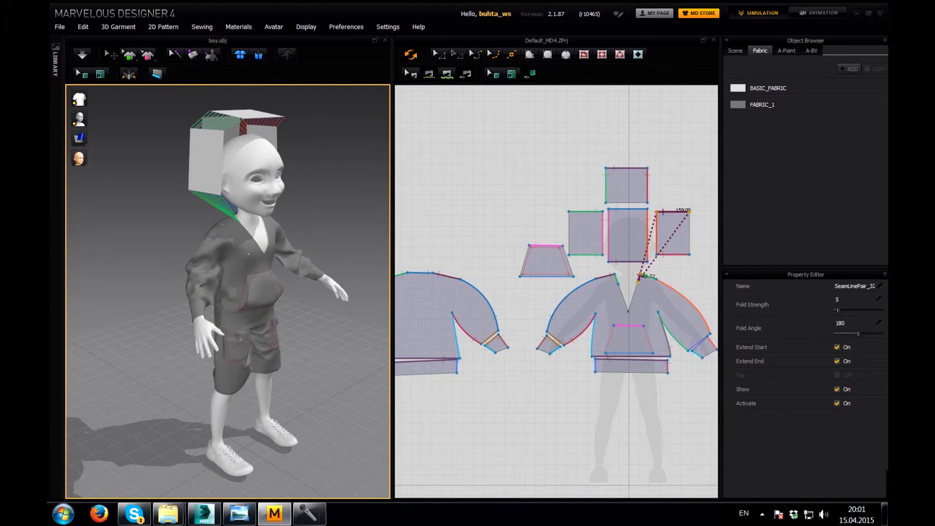
scroll(609, 292, down, 3)
drag(518, 131, 677, 312)
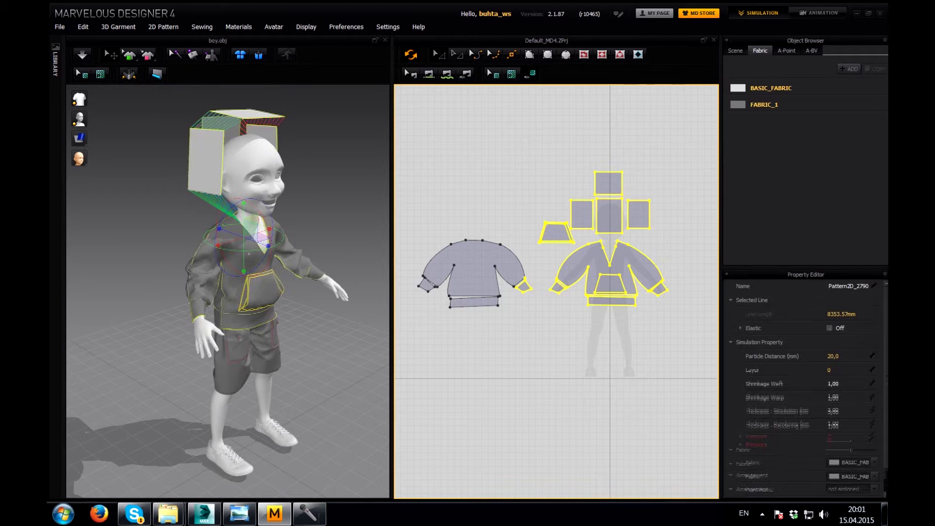
- Apply FABRIC_1 to the selected pieces, drape the garment, and pull the hood up
click(852, 476)
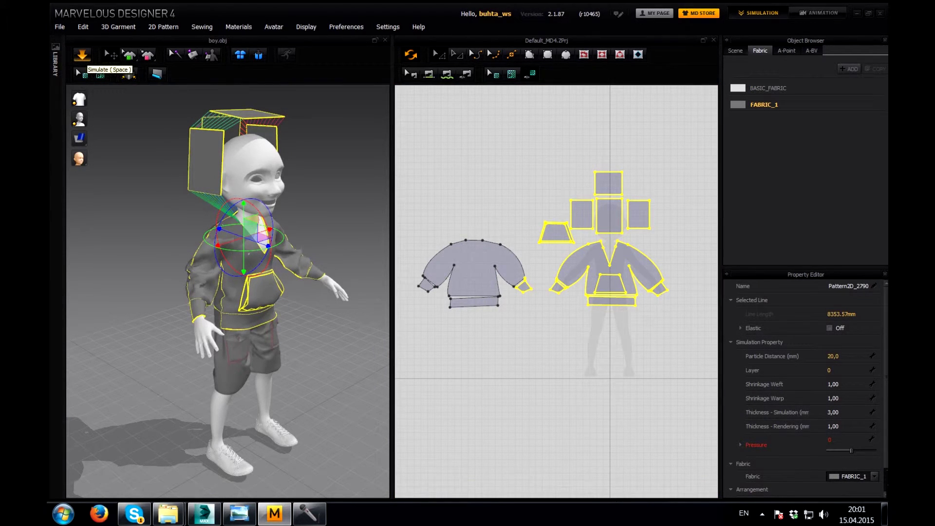
click(82, 54)
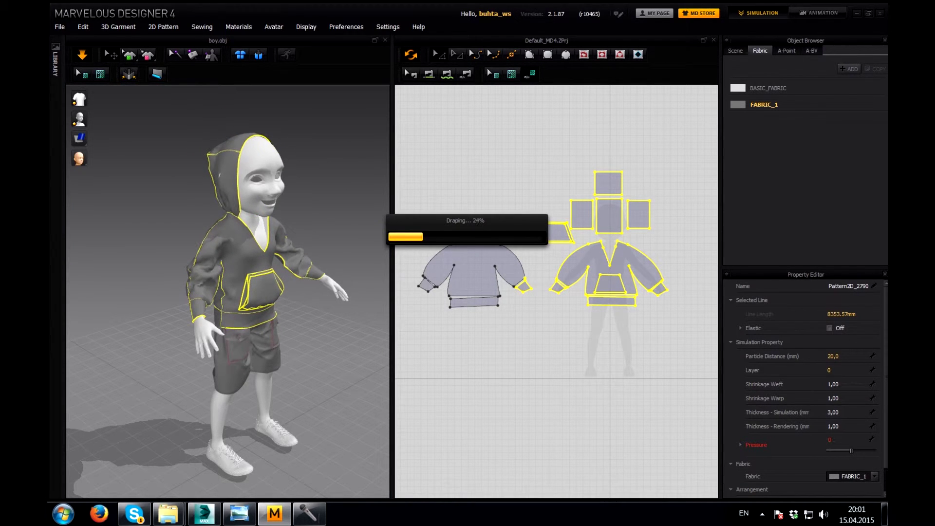
key(space)
right_drag(229, 292, 361, 292)
mouse_move(273, 292)
right_down()
mouse_move(229, 292)
mouse_move(287, 292)
right_up()
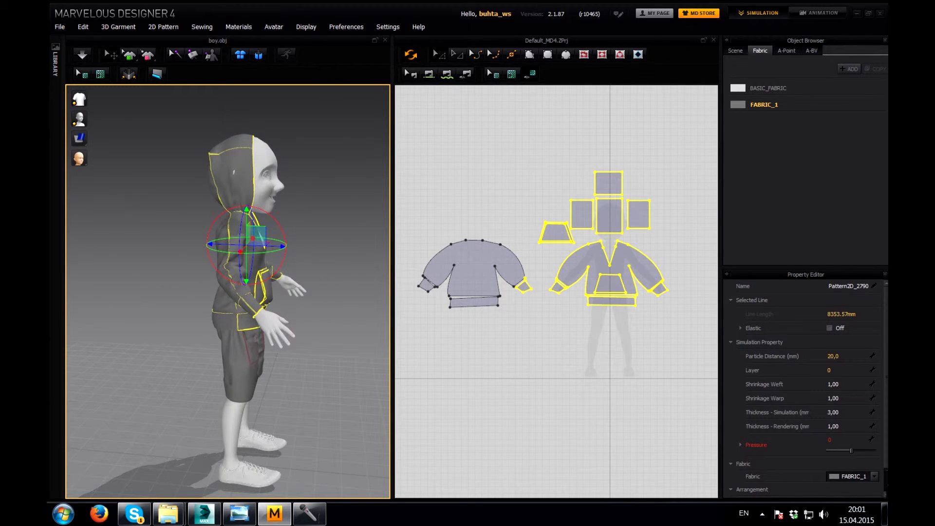
right_drag(232, 306, 275, 307)
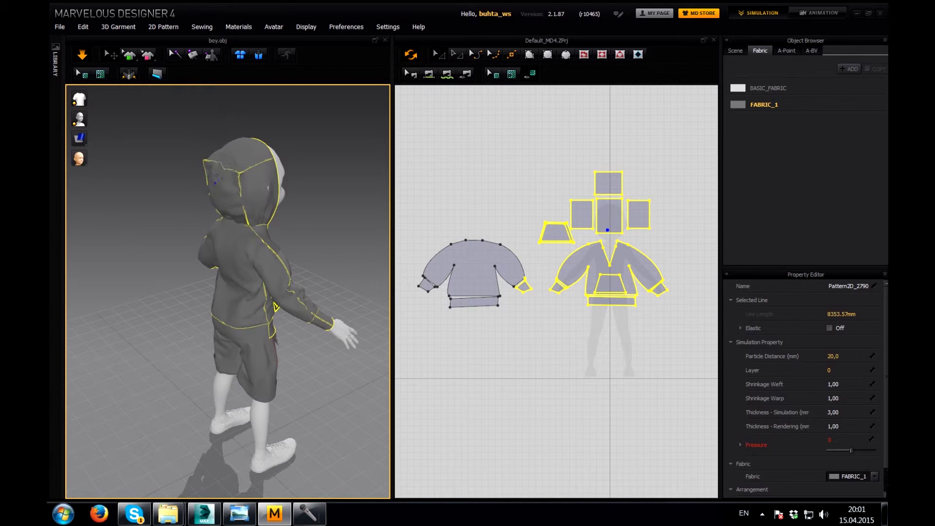
drag(202, 205, 212, 179)
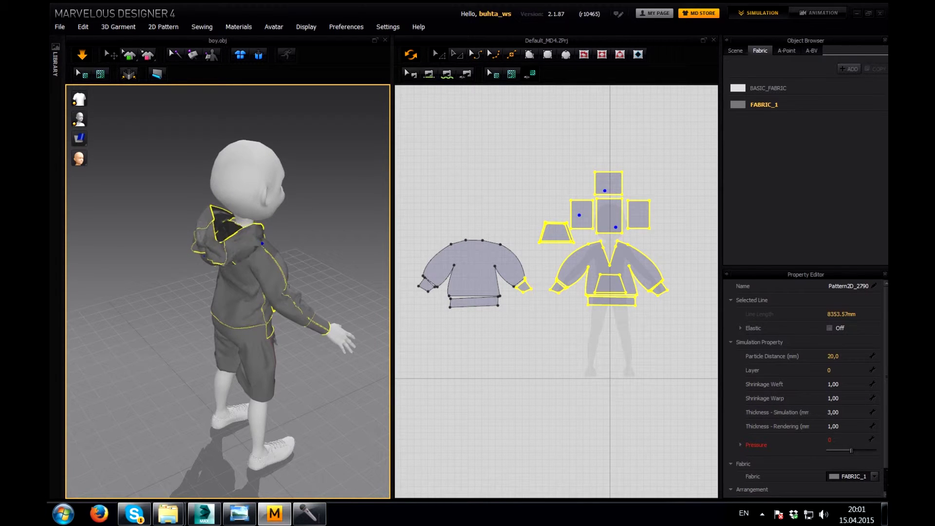
- Inspect the hoodie from front, three-quarter, side and back views, ending on the front
right_drag(219, 292, 302, 292)
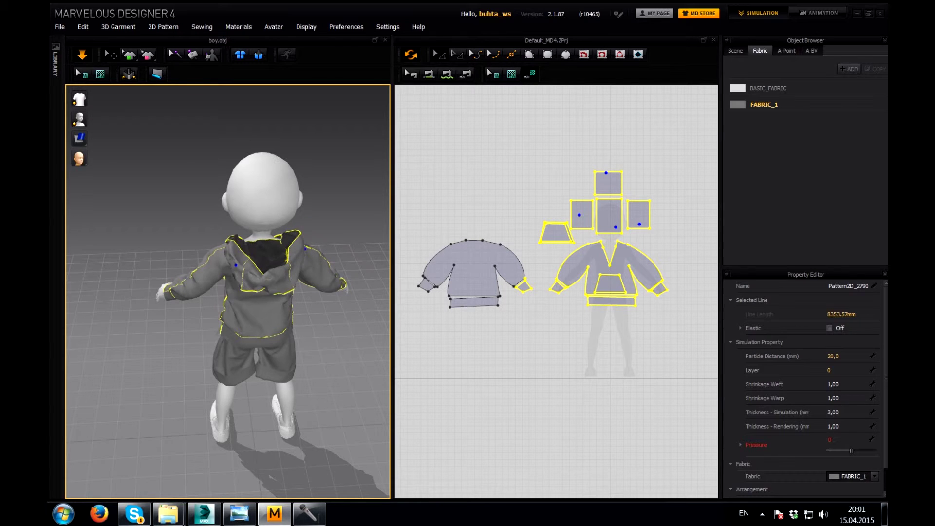
mouse_move(273, 292)
right_down()
mouse_move(253, 311)
mouse_move(272, 292)
right_up()
key(2)
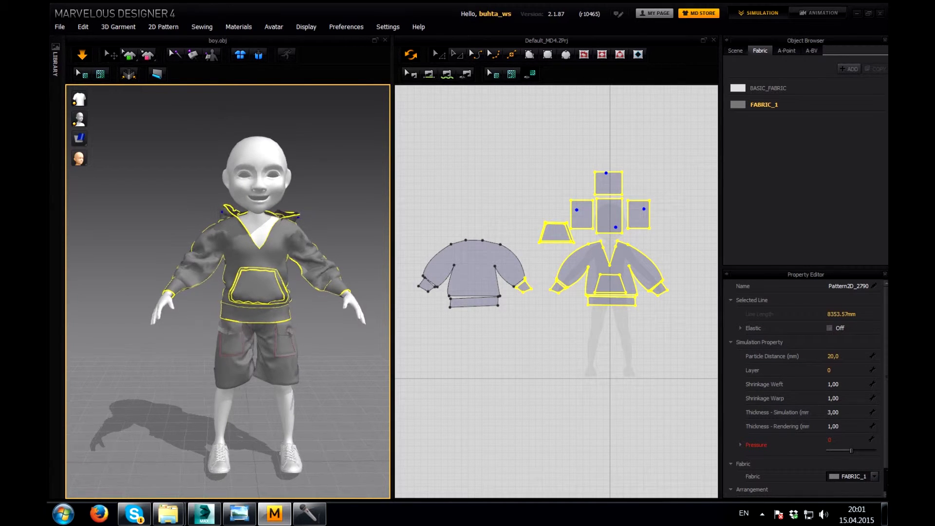
key(1)
key(6)
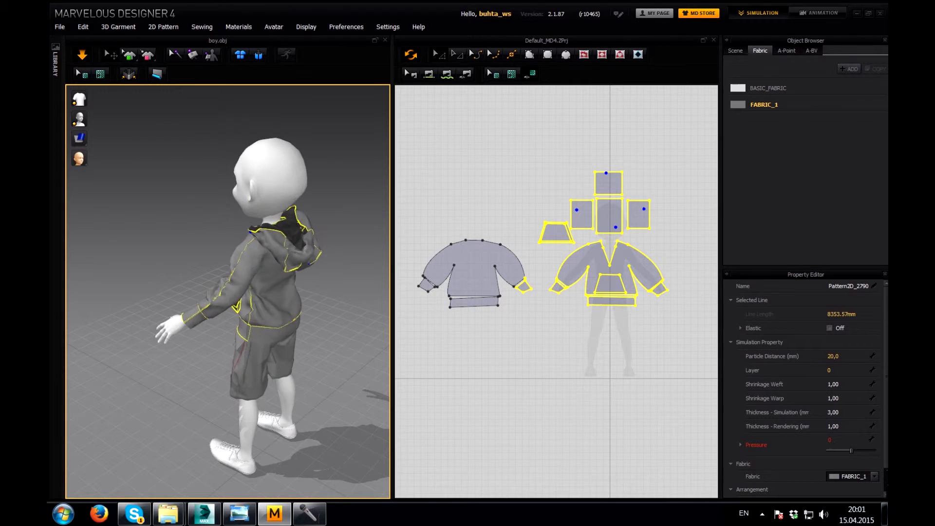
key(8)
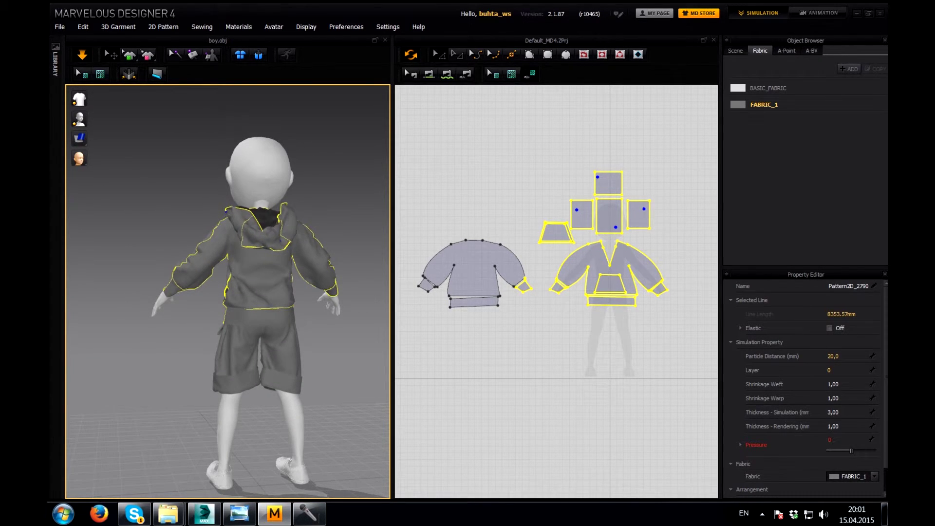
key(2)
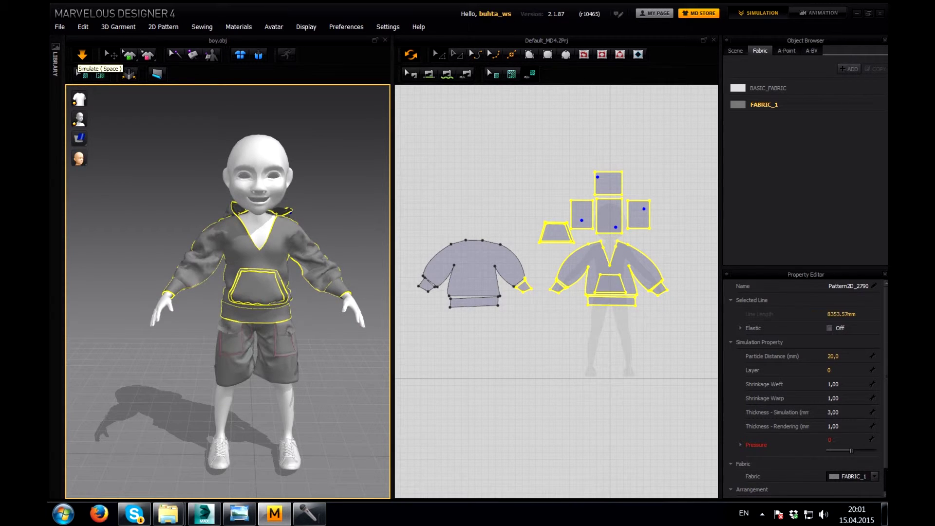
- Draw a thin four-point polygon trim strip along the left V-neck edge of the front piece
scroll(565, 272, up, 1)
scroll(565, 272, up, 2)
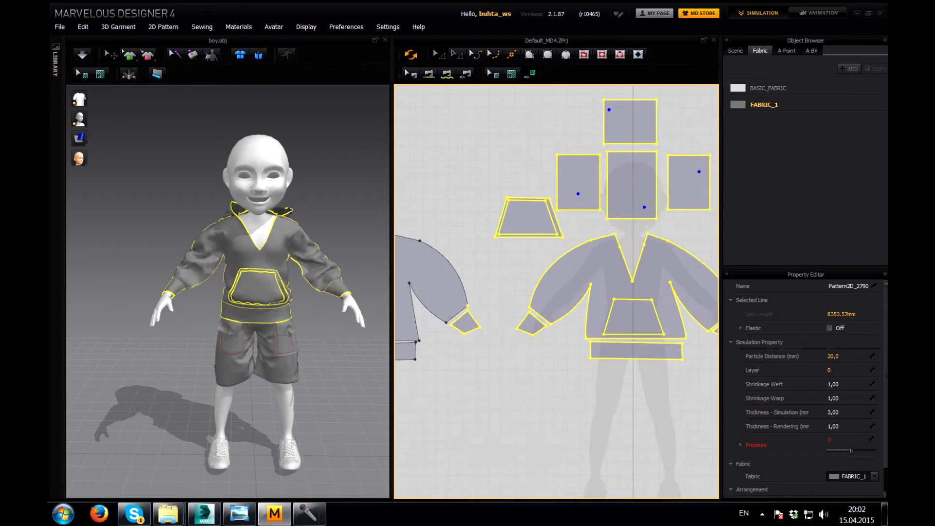
scroll(565, 272, up, 2)
scroll(557, 292, up, 2)
scroll(557, 292, up, 1)
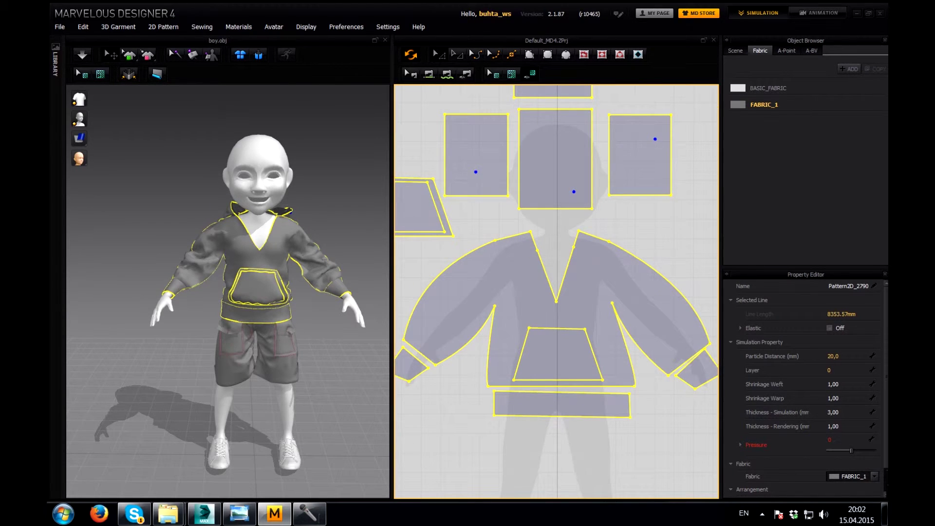
middle_drag(555, 273, 558, 324)
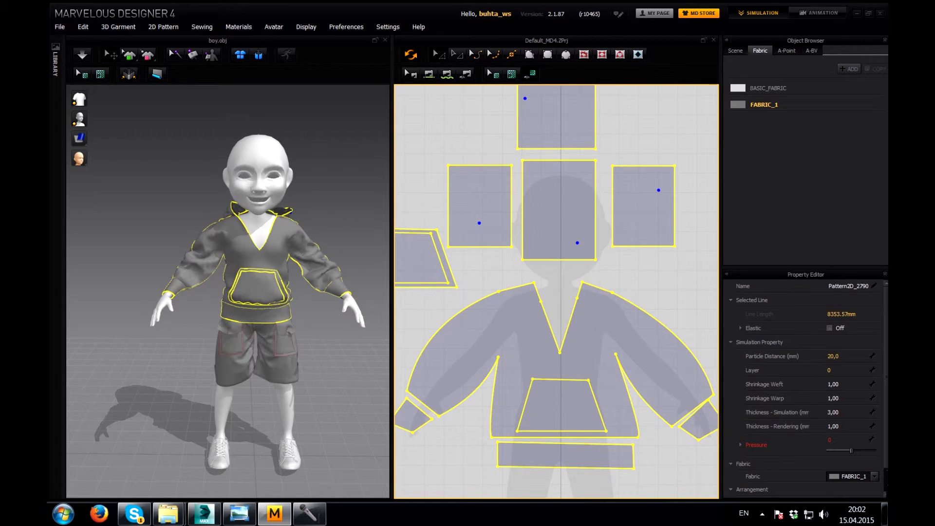
key(a)
click(543, 281)
click(559, 346)
click(542, 301)
click(536, 281)
key(a)
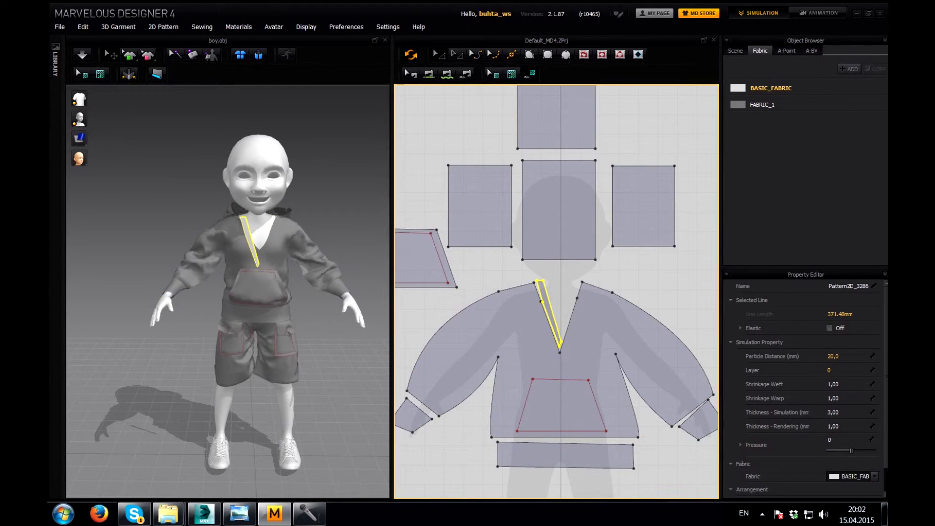
drag(547, 312, 565, 312)
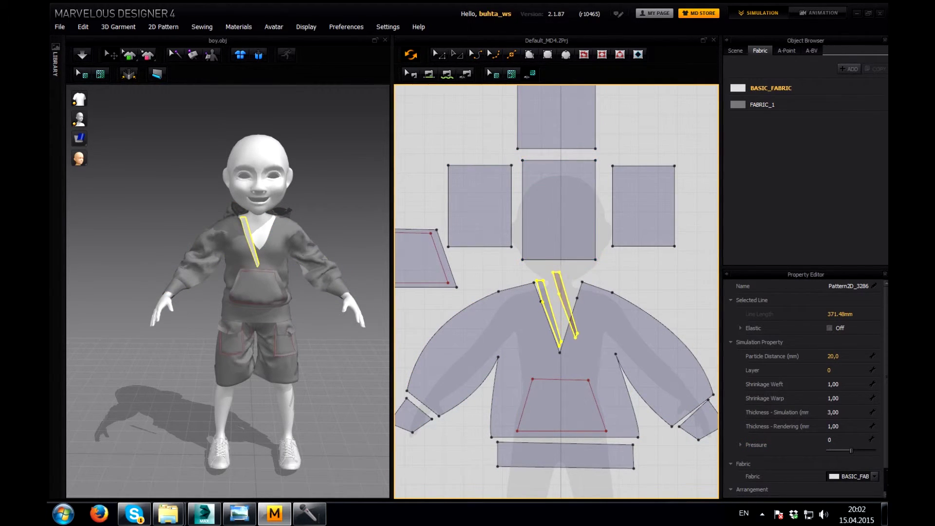
- Mirror-paste the trim strip and place the copy on the right of the V-neck
right_click(566, 306)
click(594, 86)
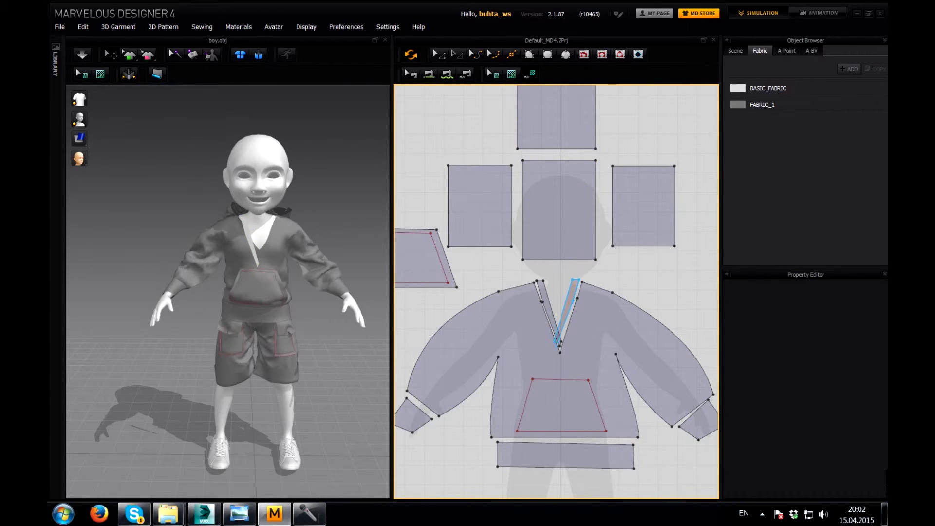
click(576, 314)
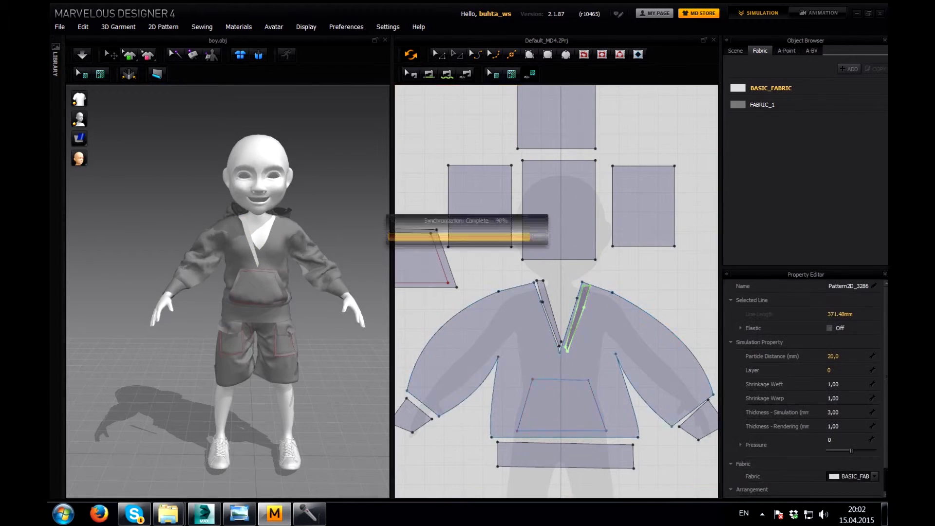
- Sew the right and left trim strips to their V-neck edges with Segment Sewing
click(428, 73)
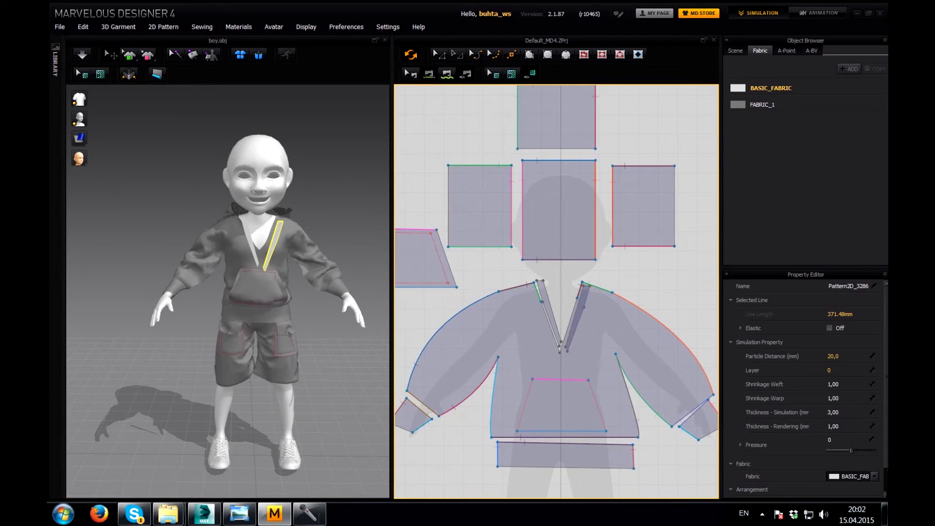
click(549, 322)
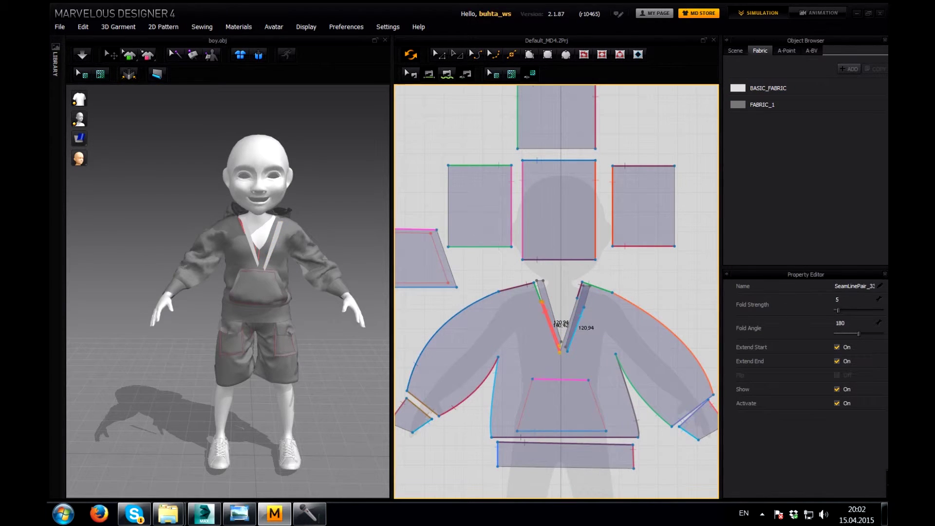
scroll(568, 347, up, 4)
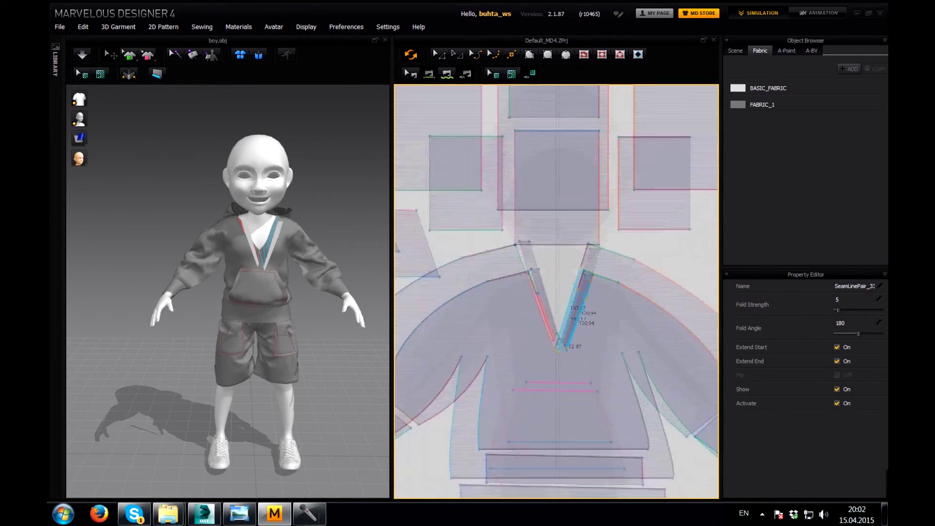
scroll(569, 347, up, 5)
click(482, 320)
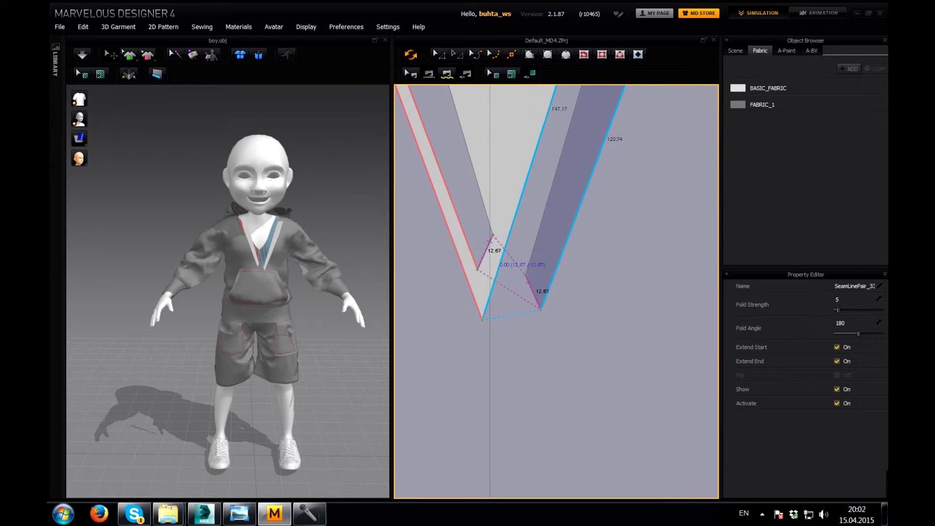
scroll(550, 404, down, 3)
scroll(550, 404, down, 3)
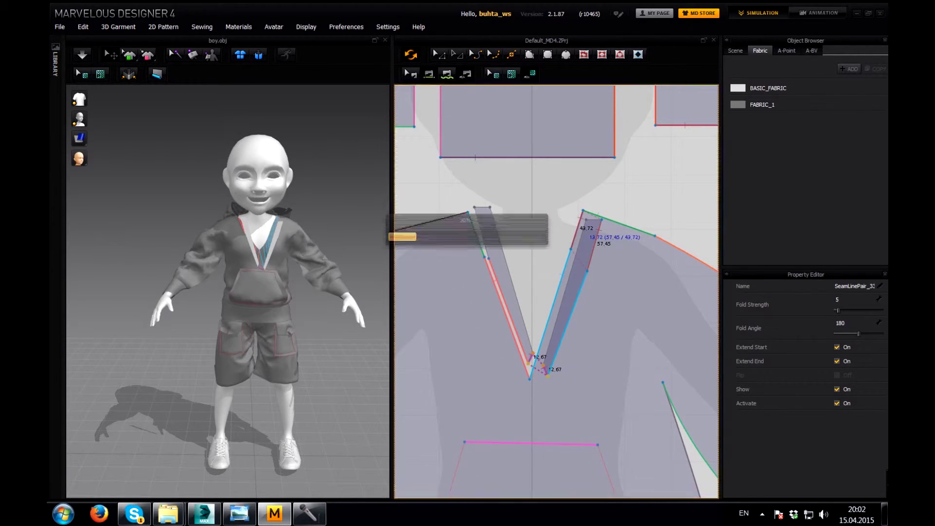
click(571, 249)
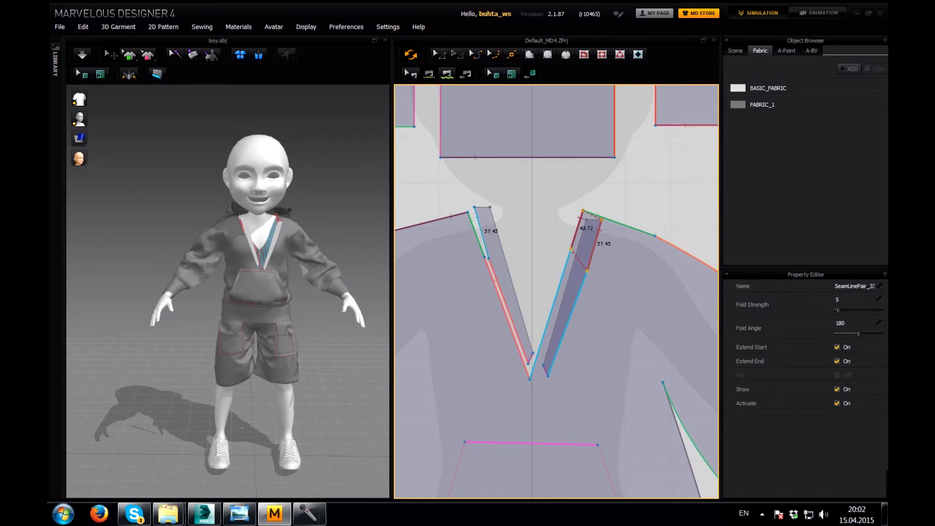
click(485, 234)
scroll(625, 219, down, 5)
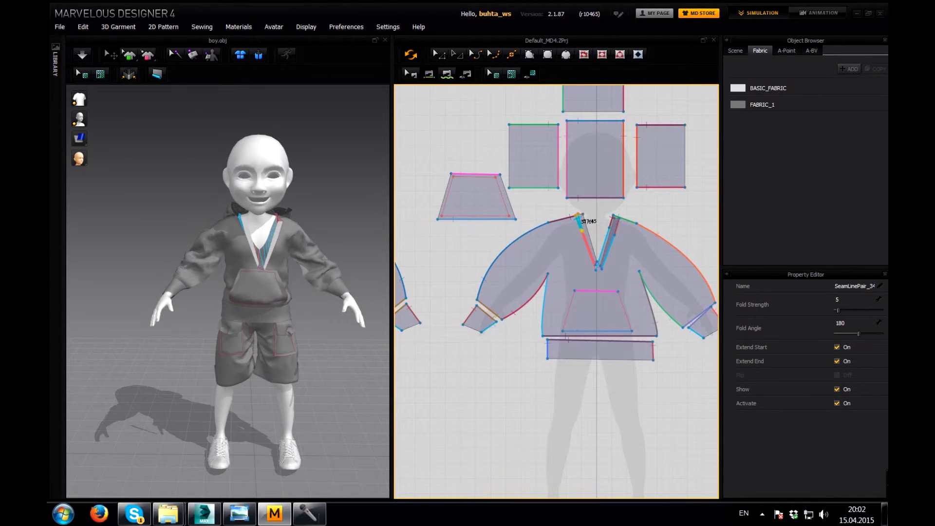
scroll(546, 190, down, 3)
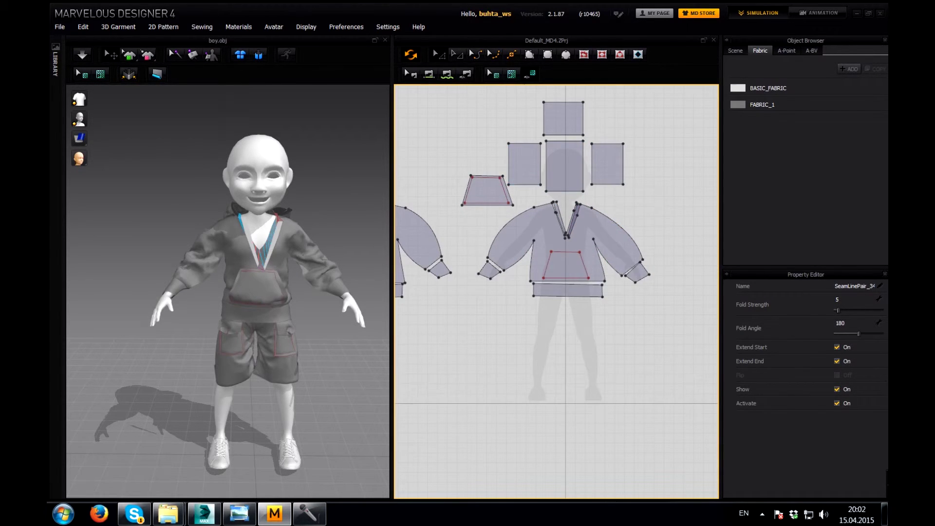
- Assign FABRIC_1 to the V-neck trim strips and start the simulation
click(559, 222)
click(854, 476)
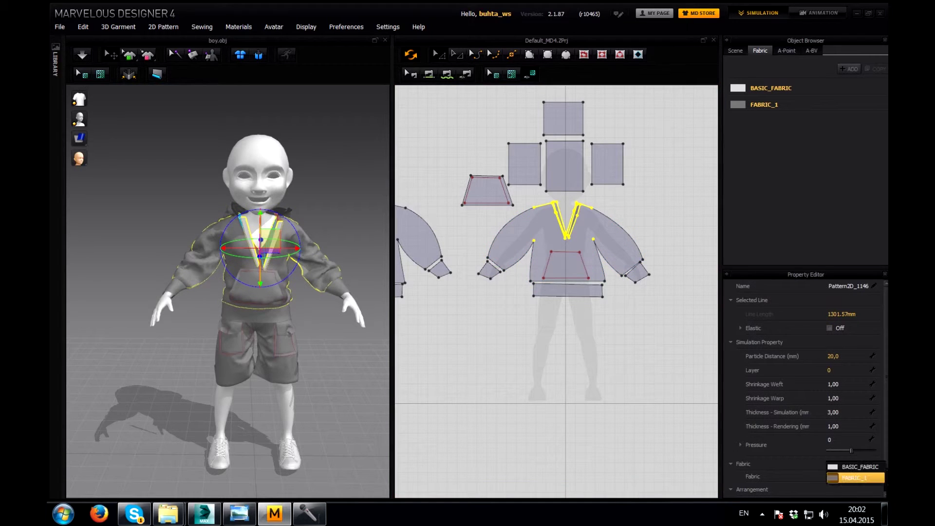
click(854, 477)
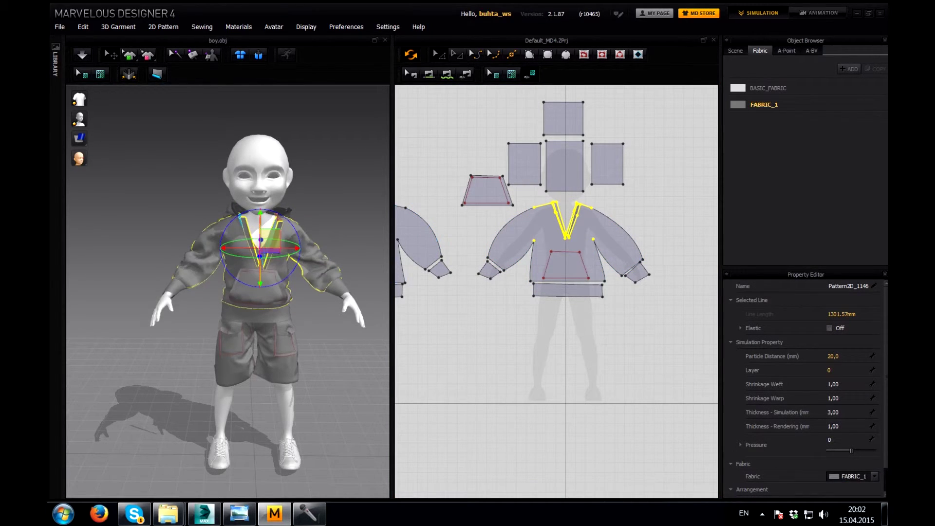
key(space)
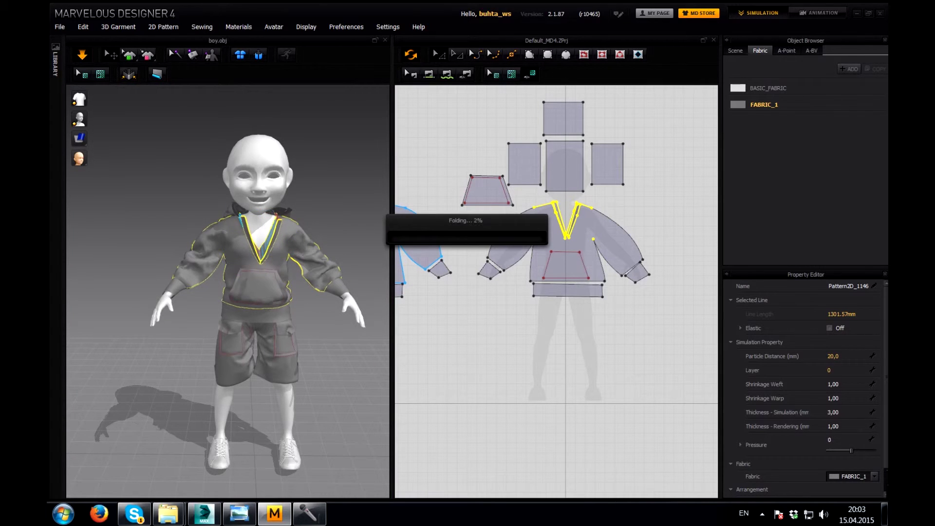
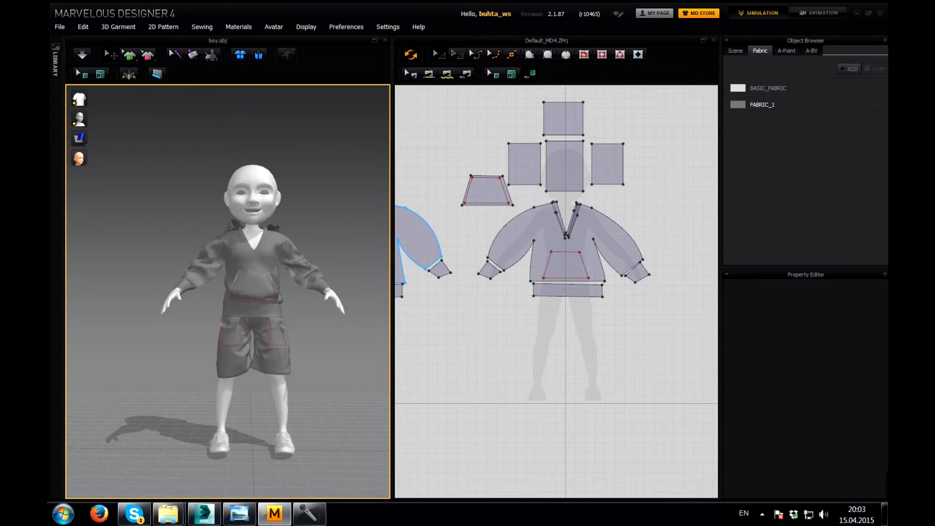
- Raise the hoodie's V-neck tip higher on the front pattern
key(alt+Tab)
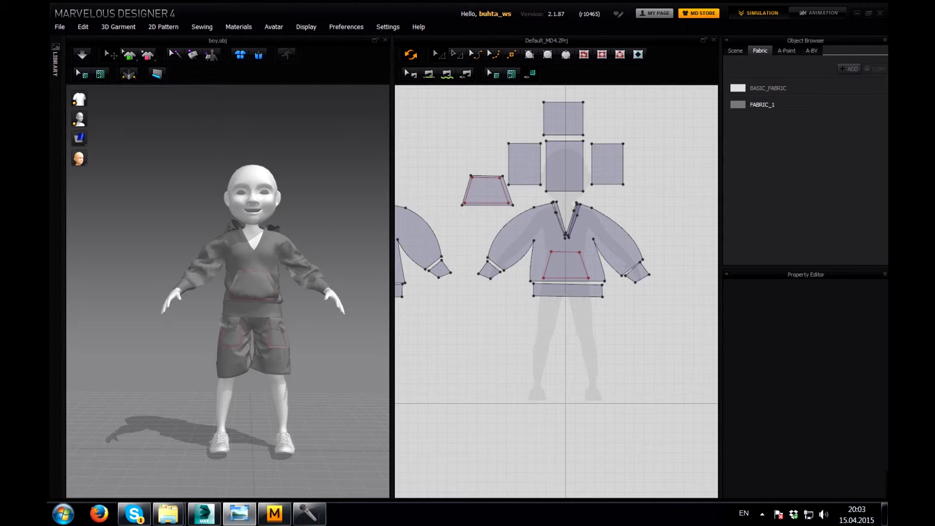
middle_drag(535, 341, 617, 332)
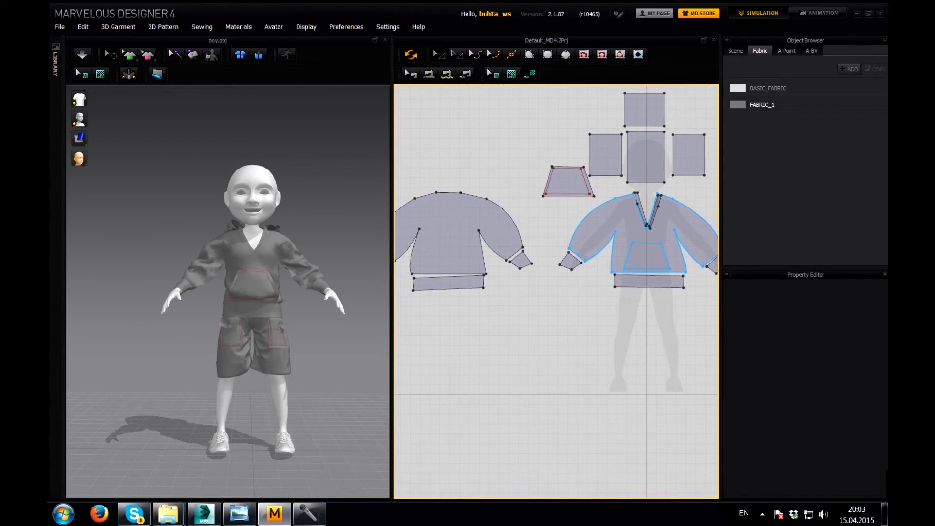
right_drag(219, 292, 253, 287)
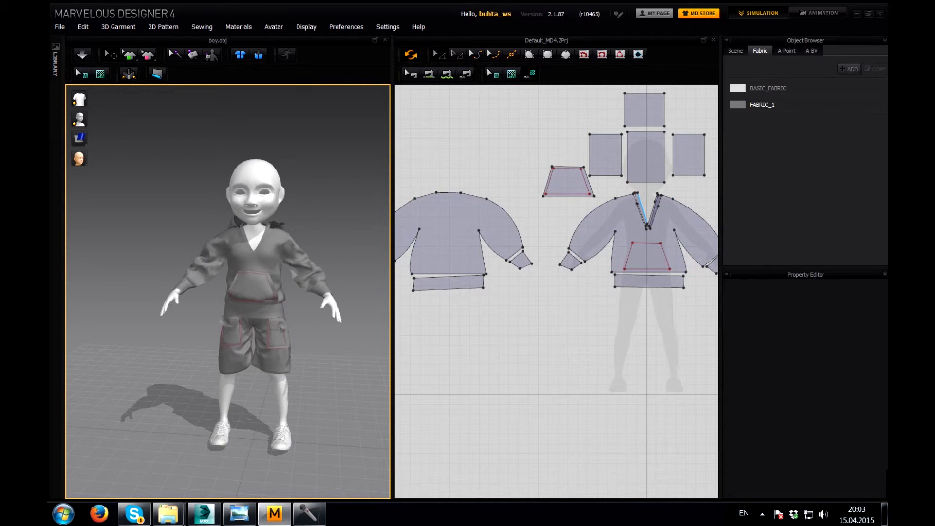
scroll(659, 204, up, 3)
scroll(659, 205, up, 3)
scroll(659, 205, up, 2)
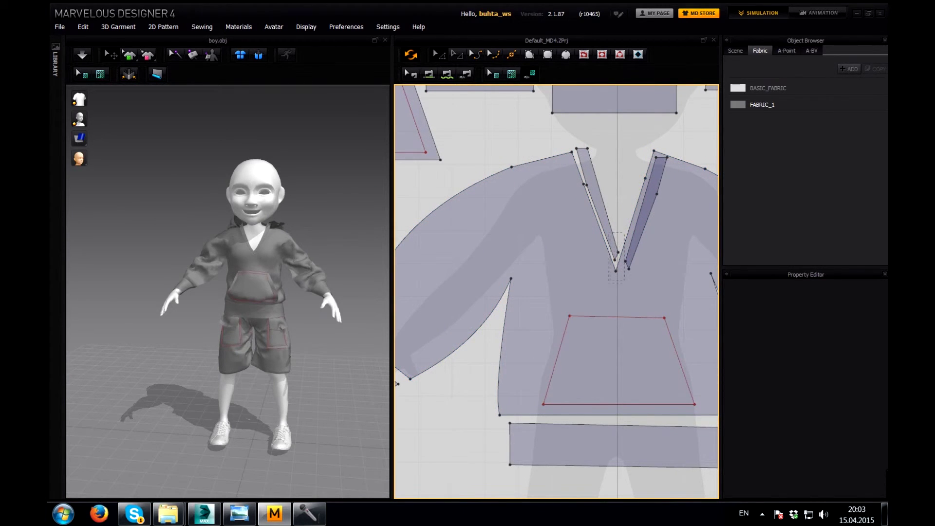
click(616, 257)
click(625, 262)
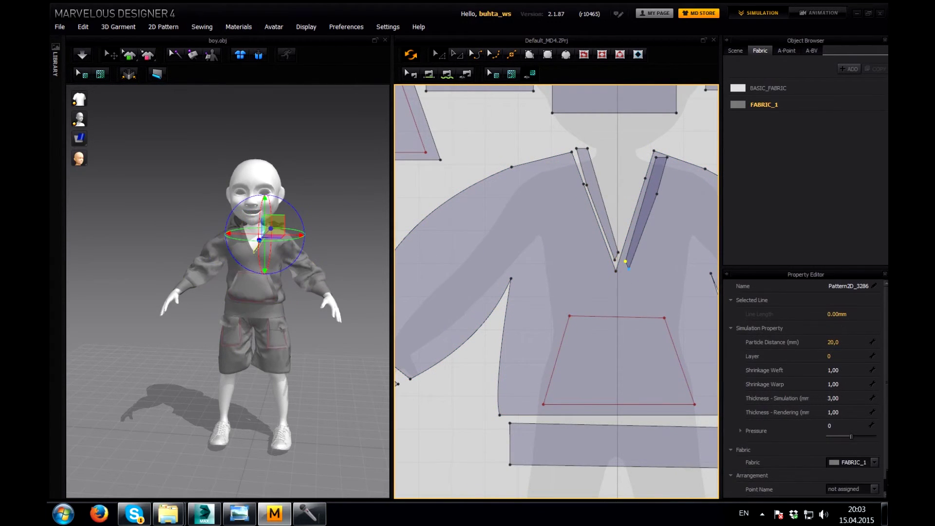
shift+click(616, 257)
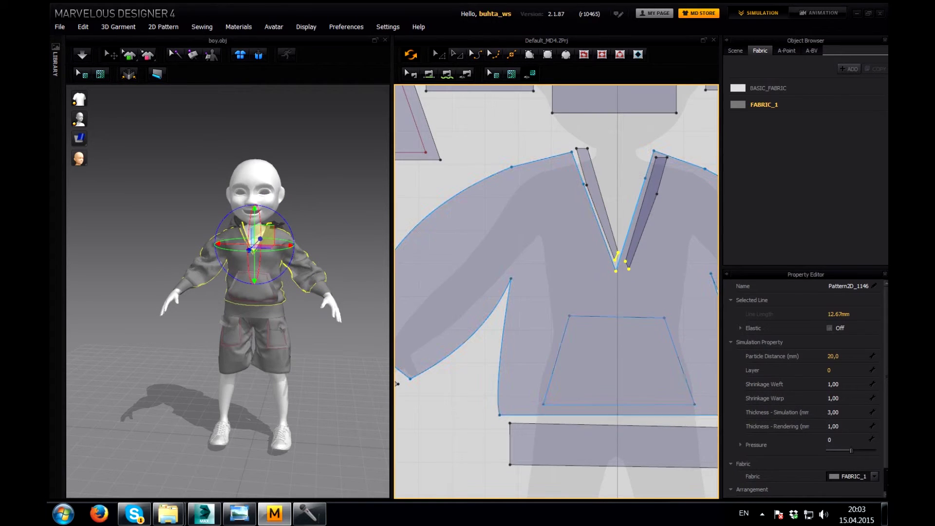
drag(615, 271, 615, 245)
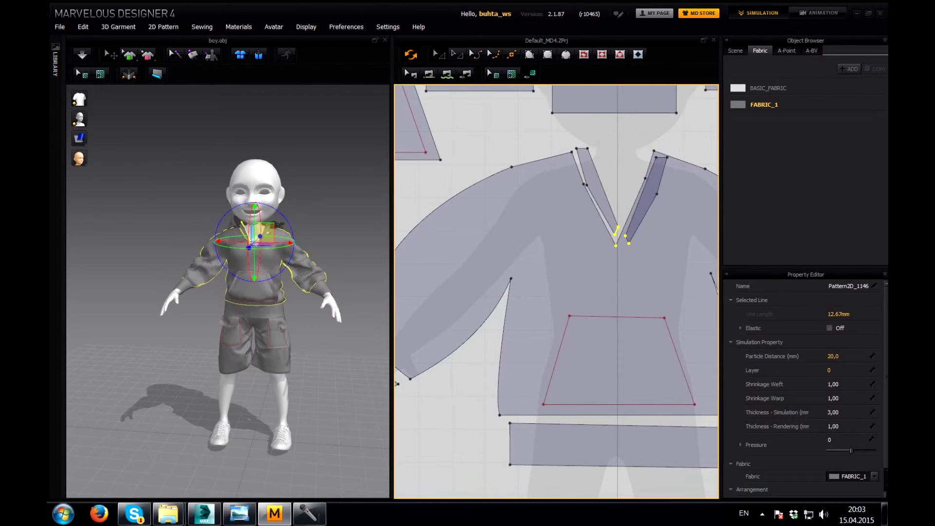
drag(615, 245, 615, 241)
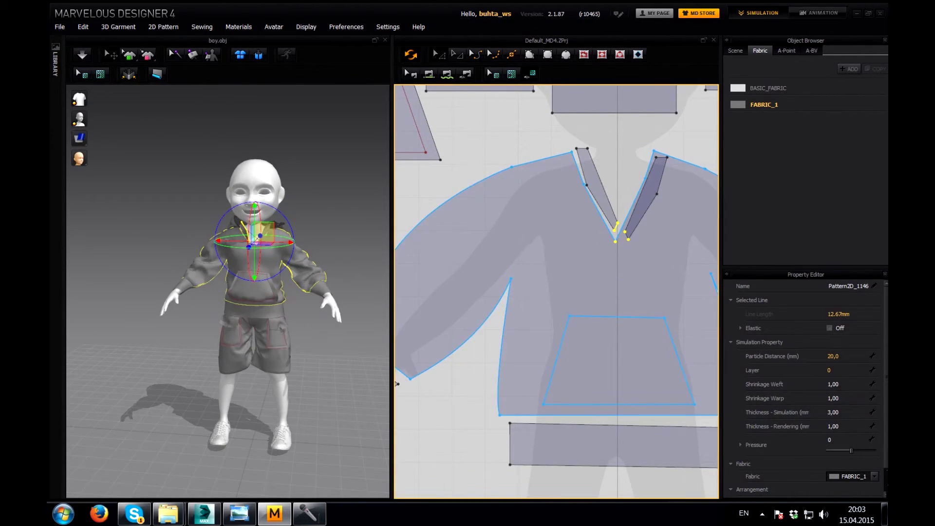
key(Escape)
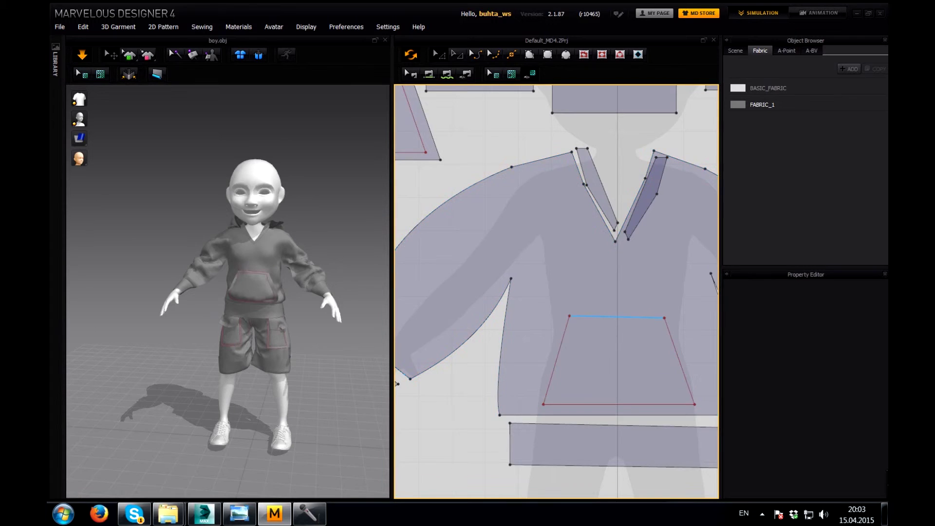
- Reposition the kangaroo pocket's top edge on the hoodie front pattern
click(617, 316)
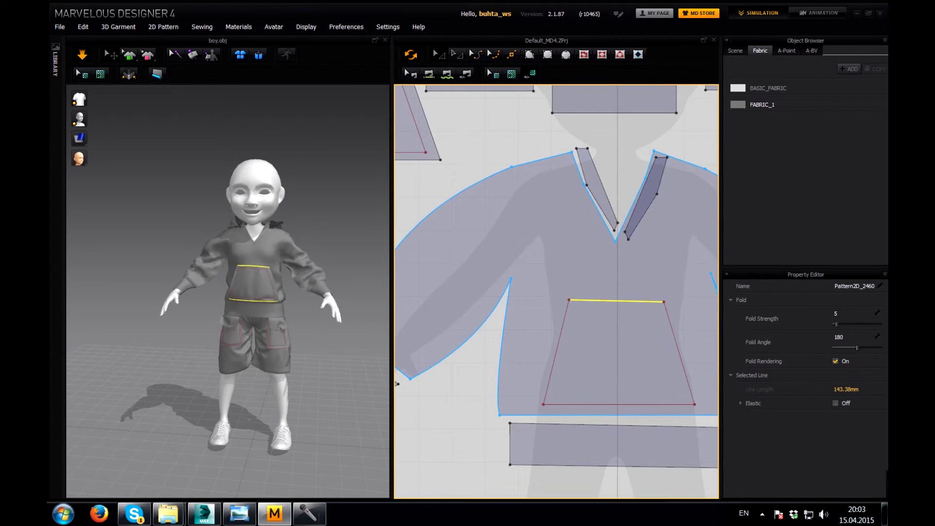
drag(616, 300, 616, 308)
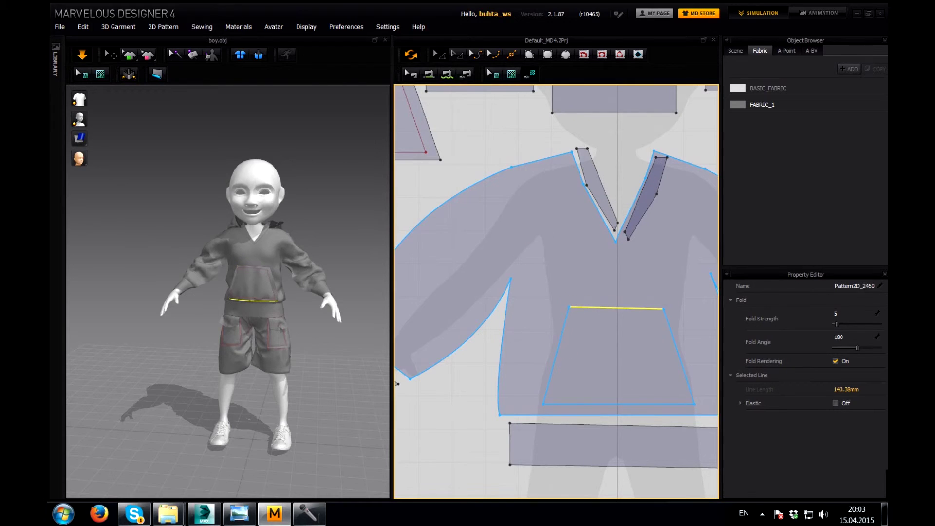
click(397, 383)
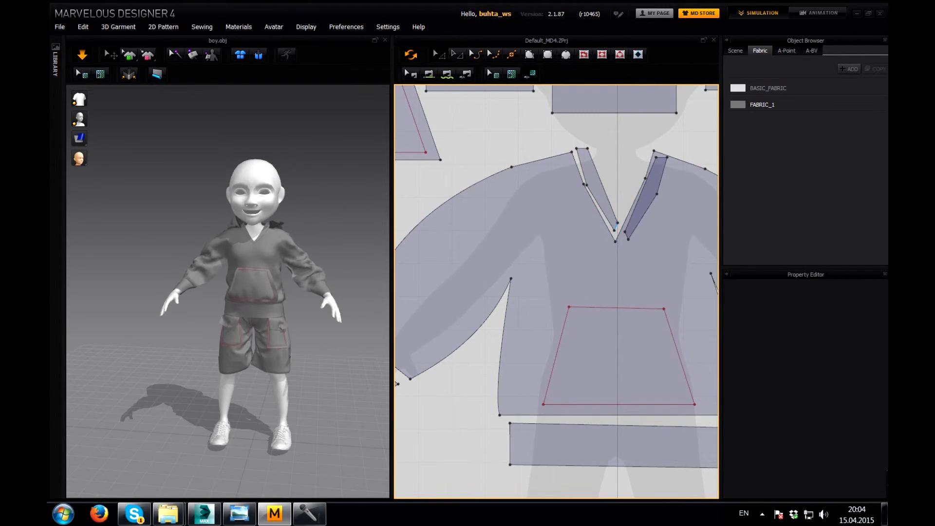
- Drag the V-neck tip down in three stages for a much deeper neckline
drag(615, 241, 617, 270)
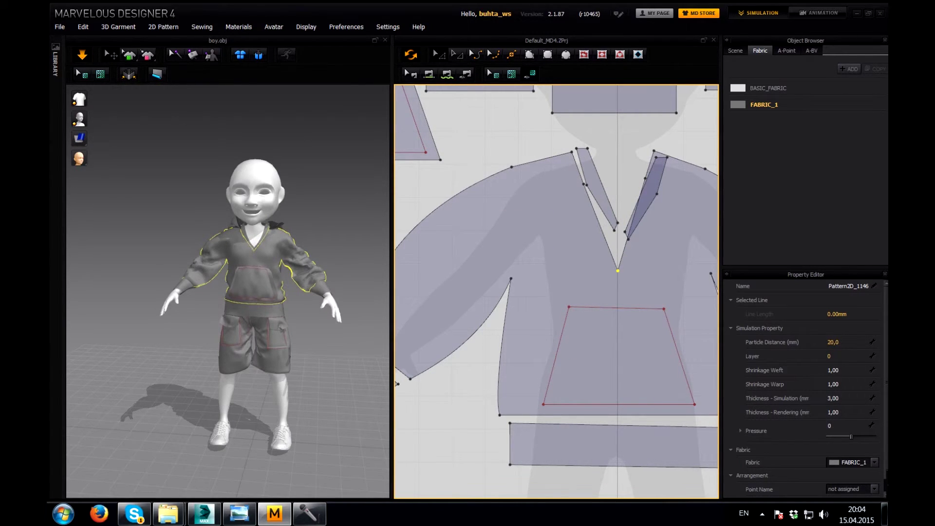
drag(618, 270, 617, 285)
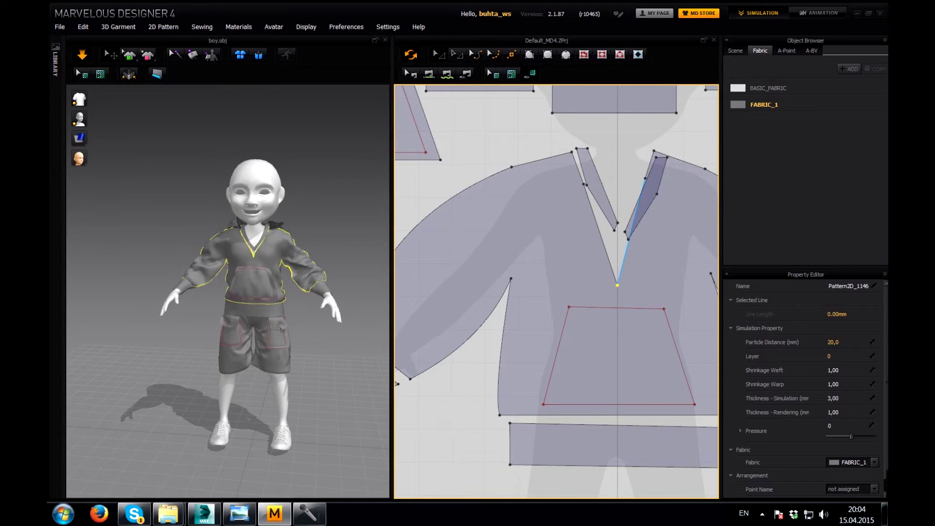
drag(616, 285, 617, 298)
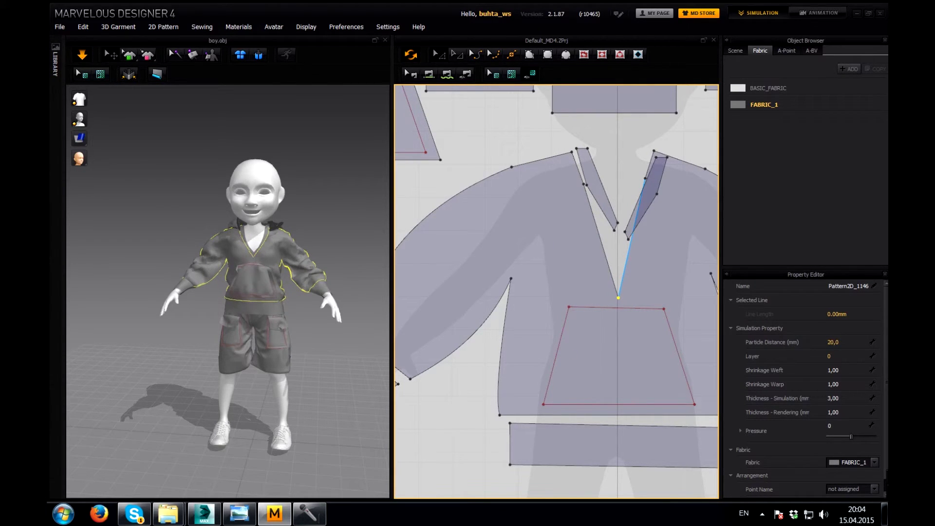
- Reshape the left and right collar strip points to follow the new neckline
click(614, 220)
drag(614, 220, 614, 229)
click(636, 214)
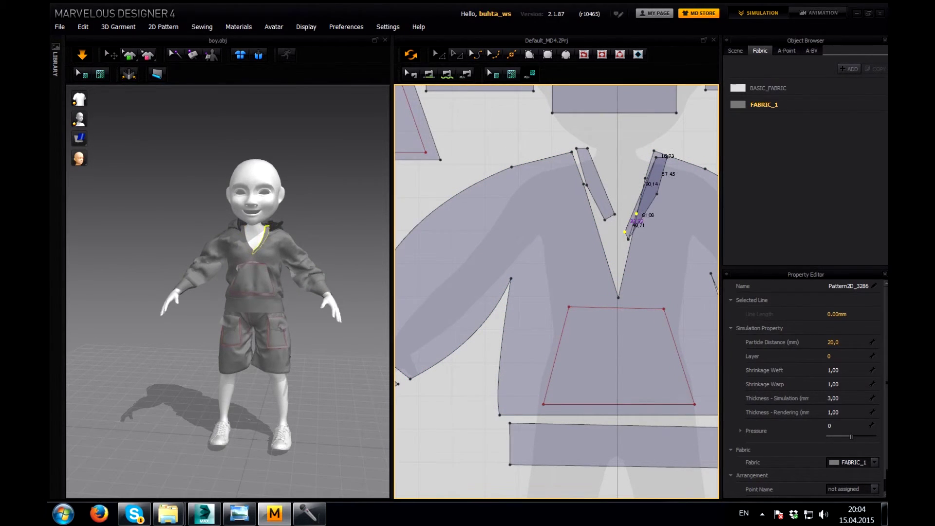
drag(636, 213, 645, 225)
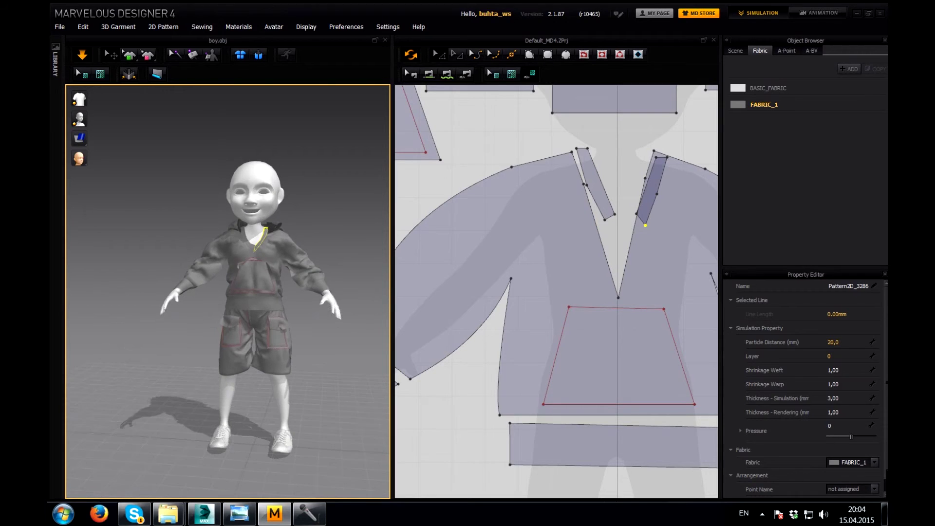
- Check the hoodie in side and front views and recentre the zoomed-out pattern layout
key(6)
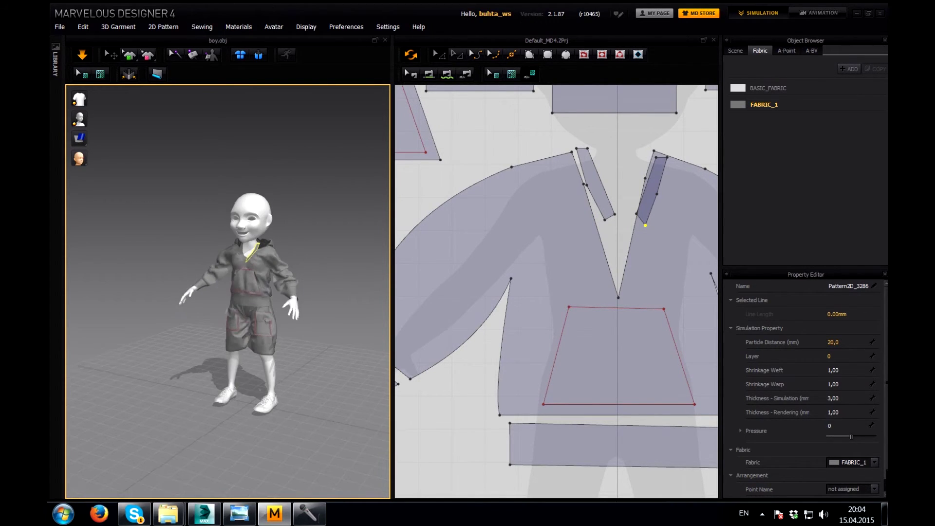
key(2)
scroll(643, 203, down, 3)
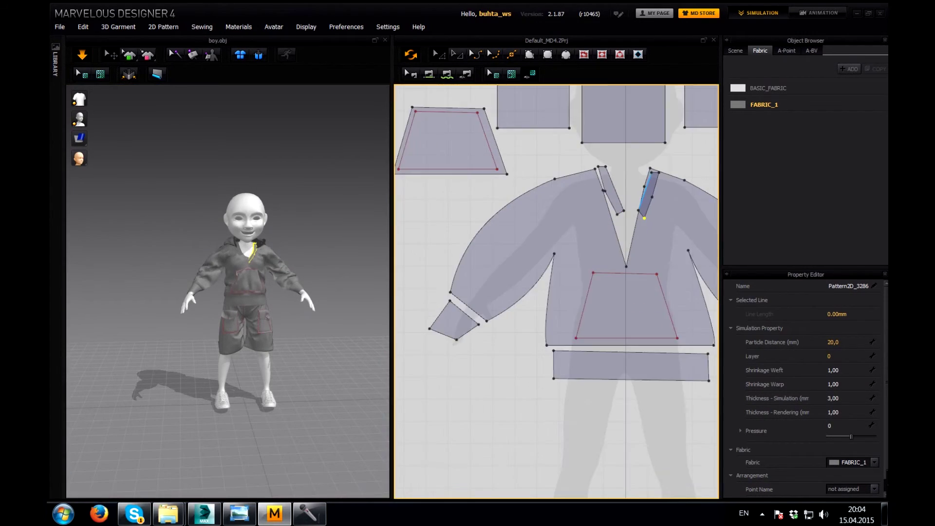
scroll(642, 203, down, 2)
scroll(643, 211, down, 2)
middle_drag(643, 209, 600, 230)
scroll(506, 175, down, 1)
mouse_move(229, 292)
right_down()
mouse_move(292, 292)
mouse_move(229, 292)
right_up()
click(247, 273)
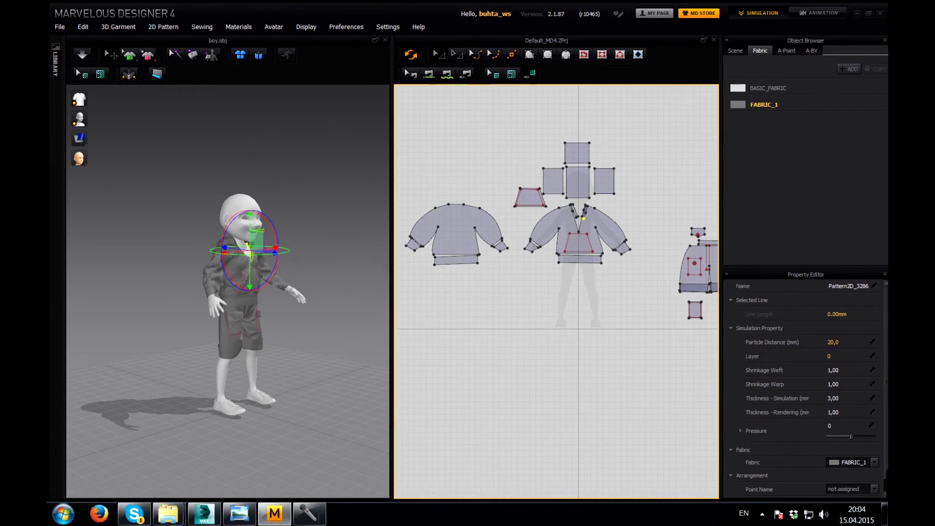
- Set Particle Distance to 10 for all selected hoodie and shorts patterns
scroll(555, 210, down, 2)
drag(431, 130, 651, 256)
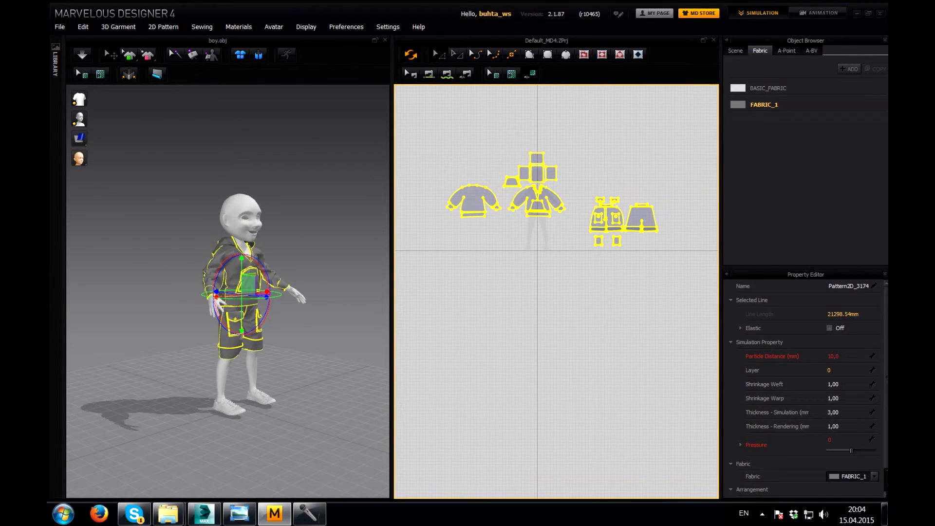
double_click(847, 356)
text(1)
key(Return)
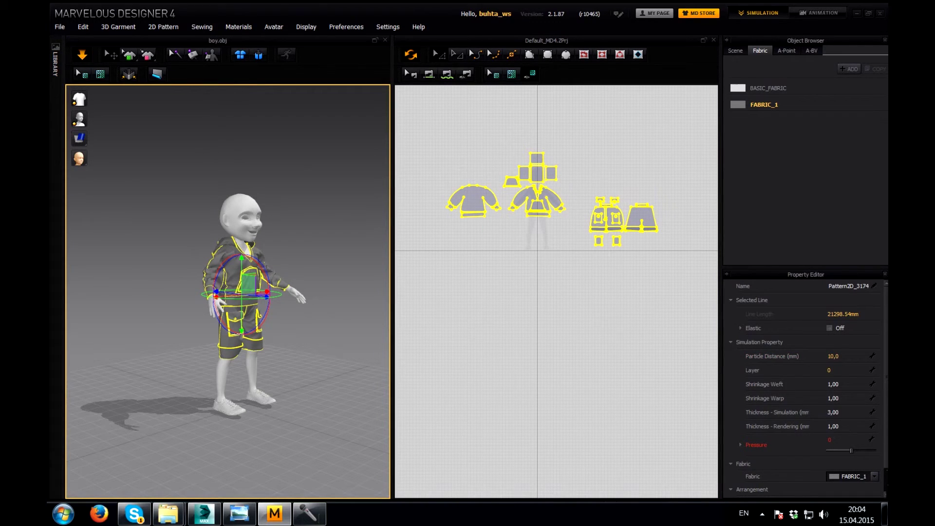
- Deselect the patterns, reset the 3D view to front, and stop the re-simulation
key(Escape)
key(2)
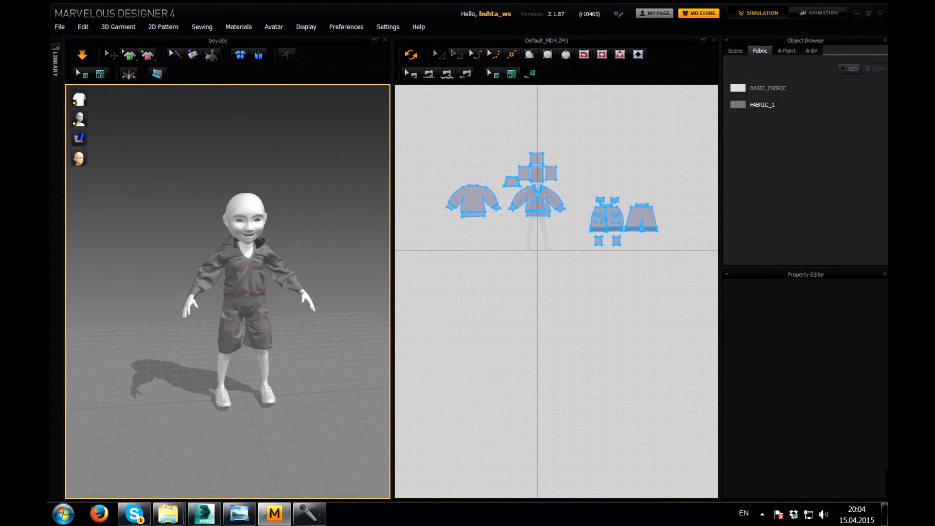
scroll(228, 292, up, 2)
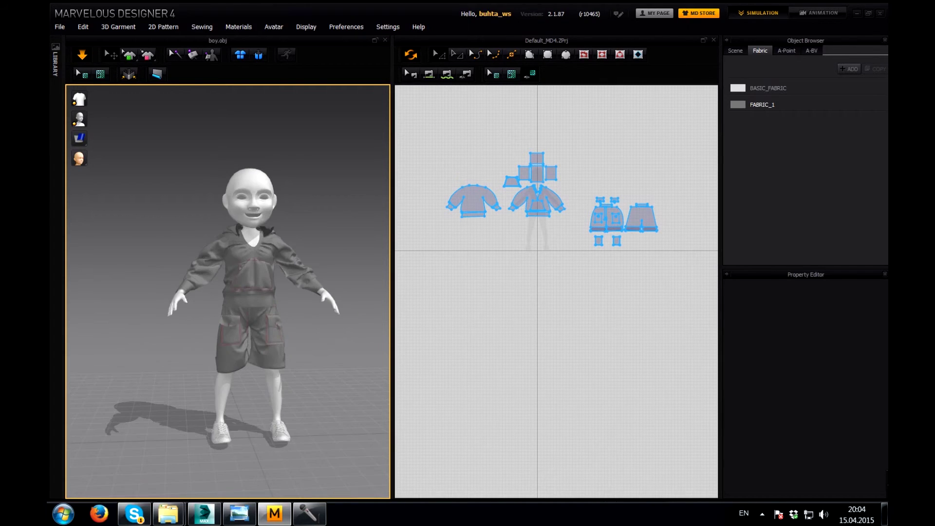
key(space)
click(463, 166)
scroll(462, 166, up, 4)
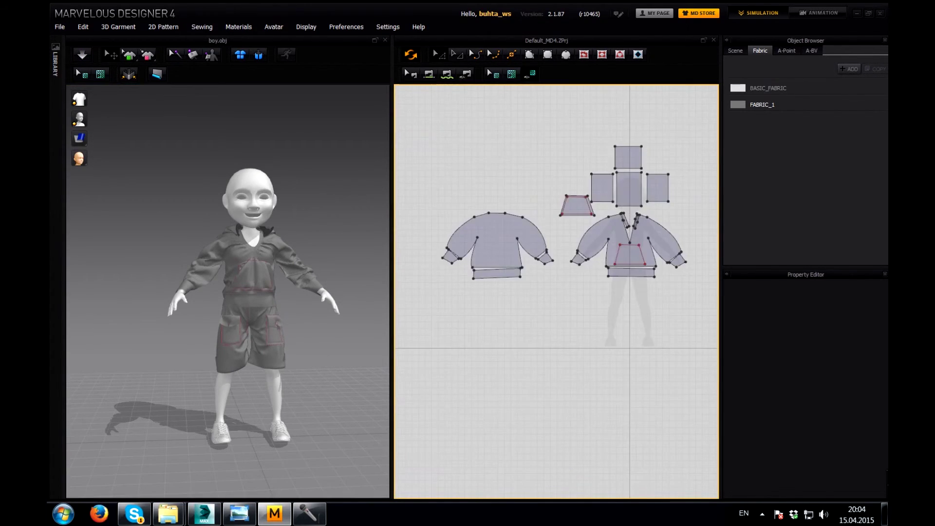
- Select the sleeve armhole seam lines on both sweater pieces, leaving a stray line piece top-left
scroll(463, 167, up, 4)
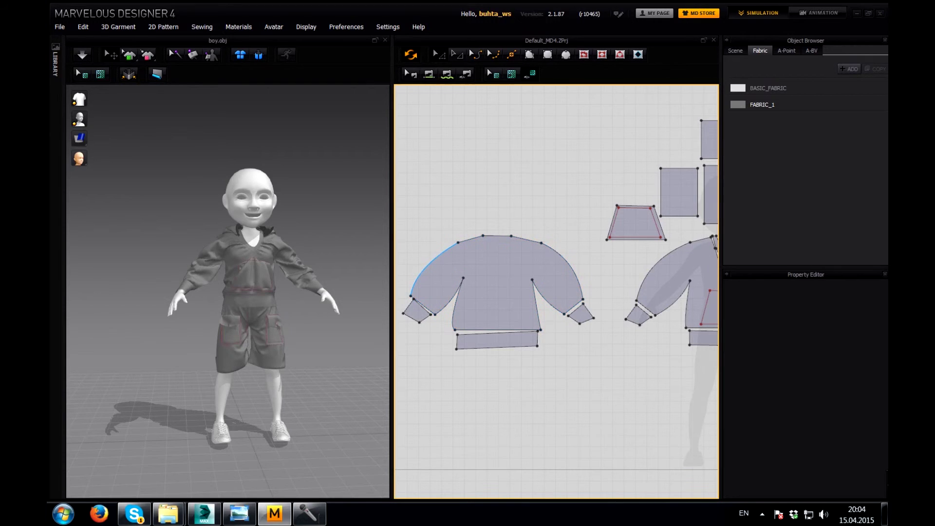
click(428, 263)
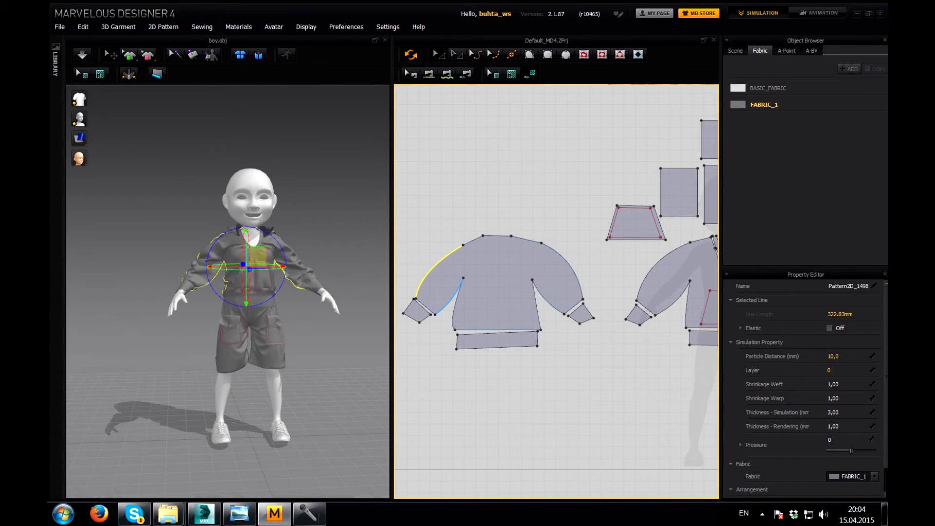
click(570, 273)
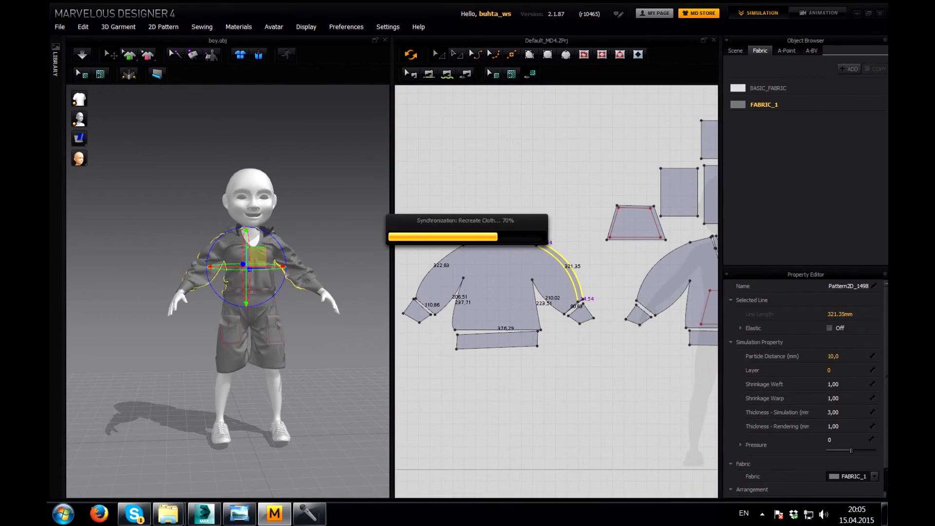
right_click(568, 220)
click(580, 227)
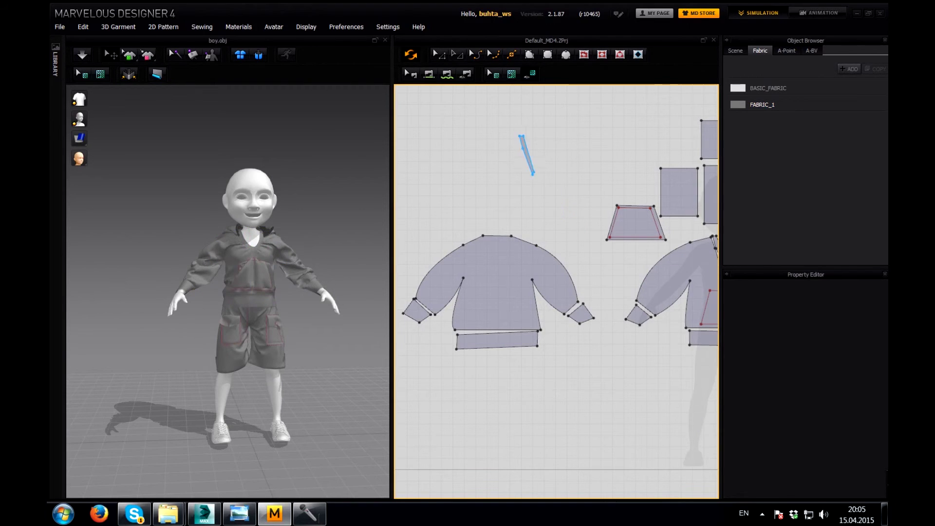
click(487, 121)
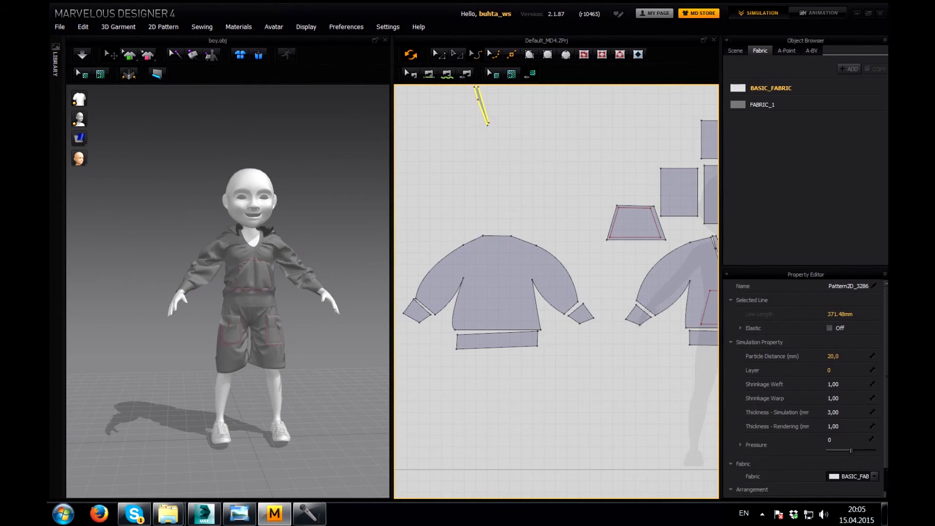
right_drag(585, 389, 489, 389)
click(564, 266)
click(689, 271)
right_drag(486, 389, 576, 389)
click(551, 272)
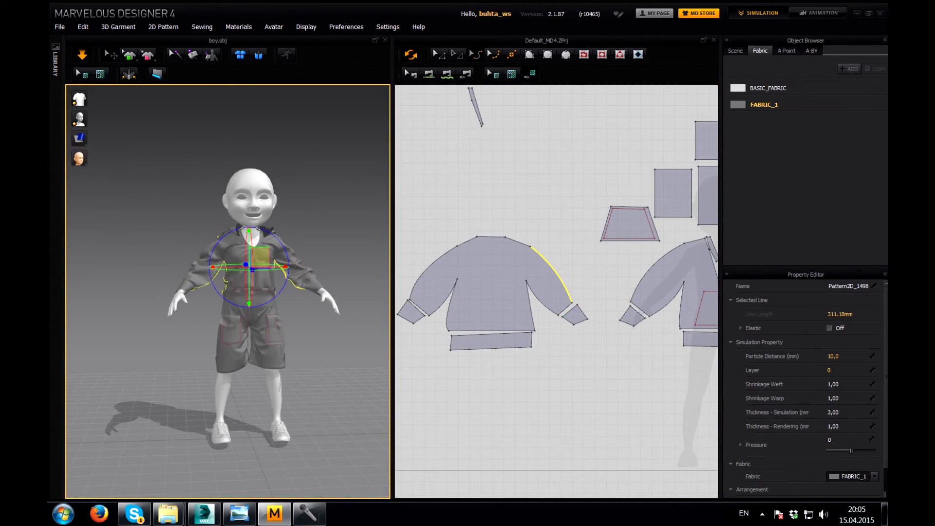
- Simulate the hoodie onto the avatar, checking it from three-quarter and front views
key(space)
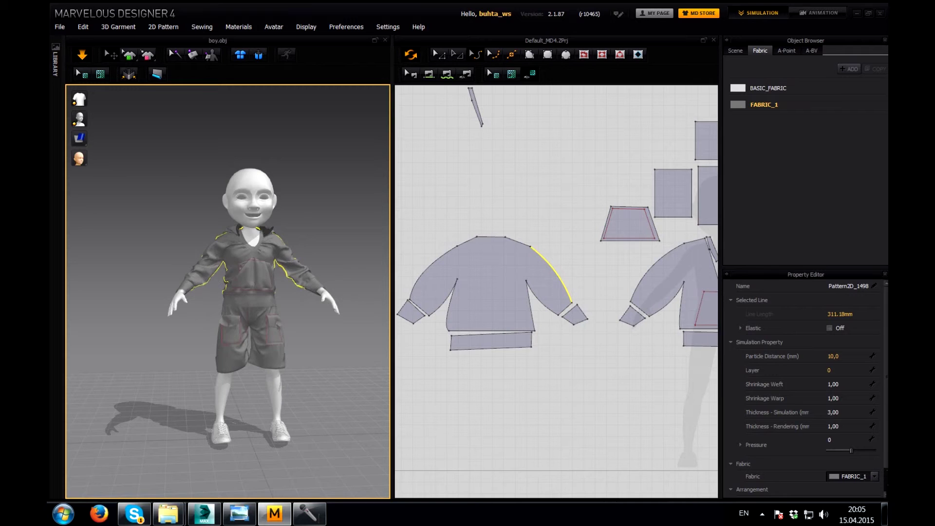
right_drag(180, 151, 130, 144)
key(2)
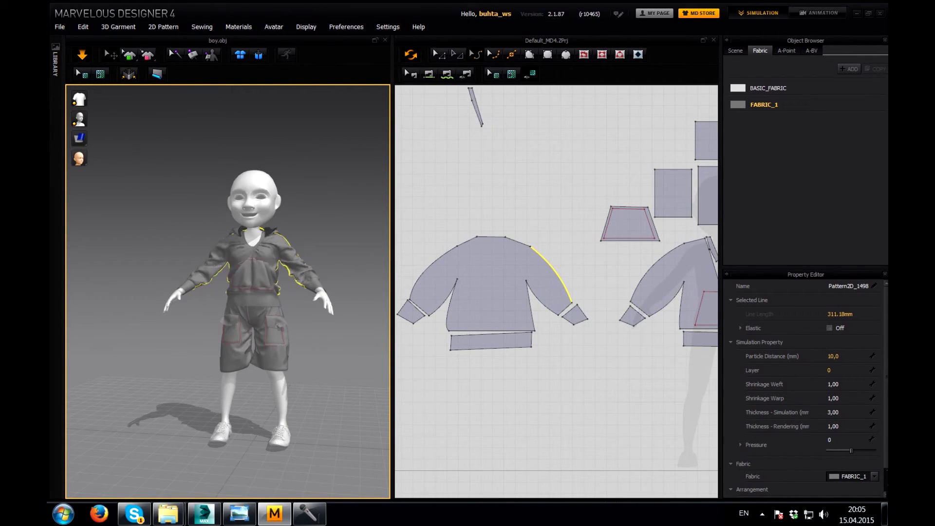
key(space)
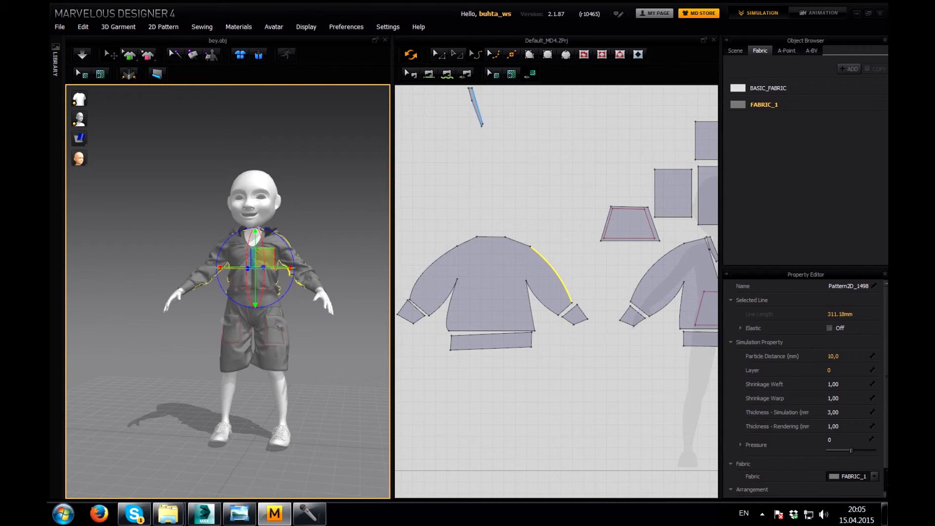
- Delete the stray small line piece above the patterns
click(476, 106)
scroll(499, 132, down, 2)
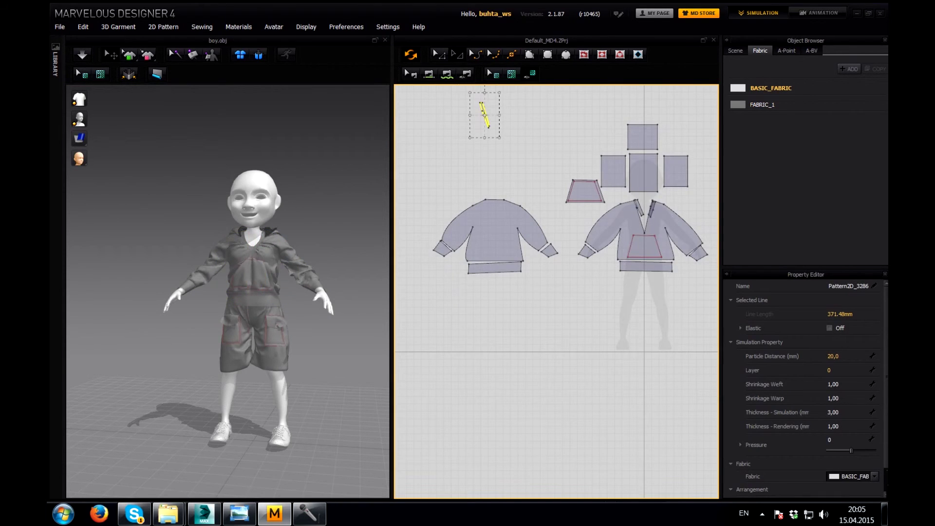
scroll(501, 129, down, 2)
scroll(501, 129, up, 1)
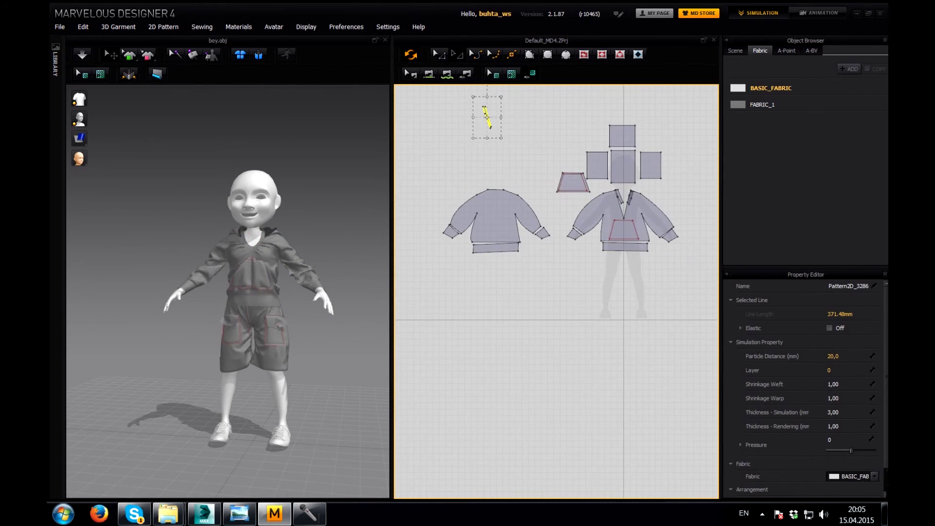
key(Delete)
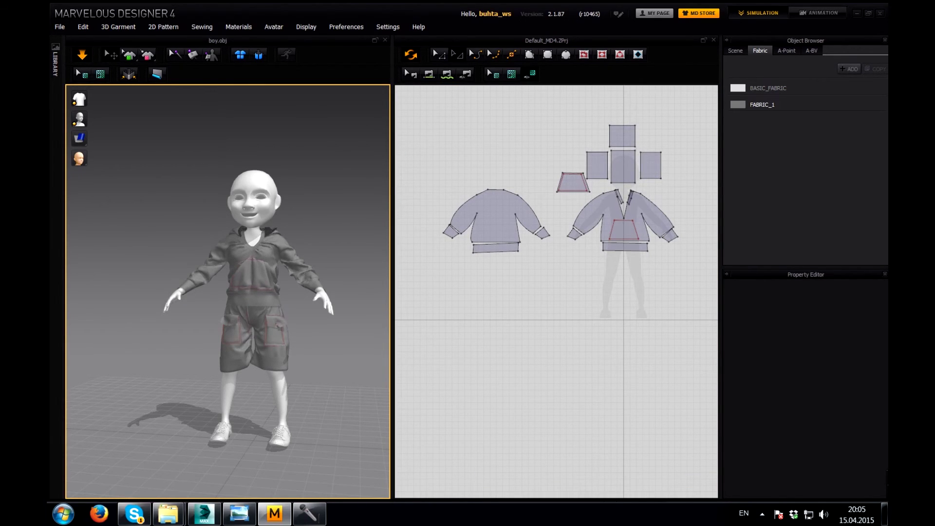
- In Edit Pattern mode, select the kangaroo pocket's top line
mouse_move(228, 292)
right_down()
mouse_move(272, 292)
mouse_move(219, 292)
right_up()
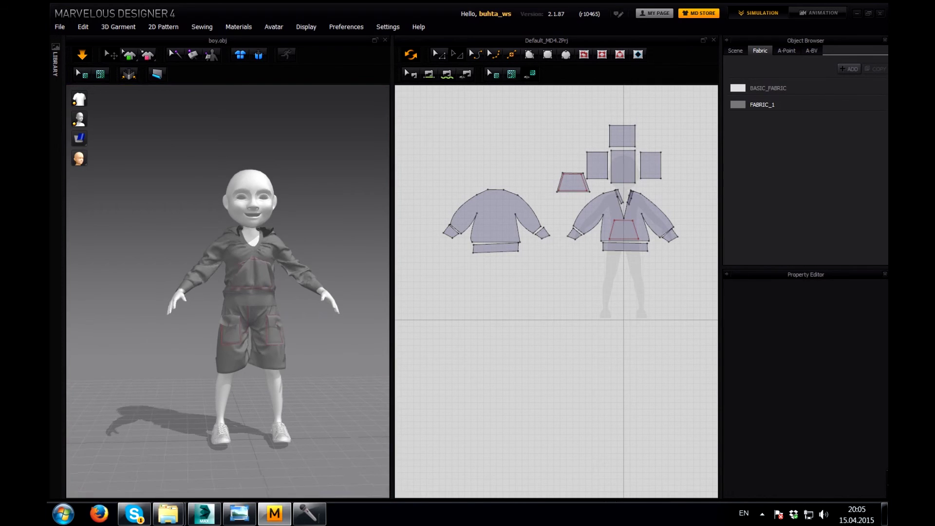
scroll(555, 243, up, 2)
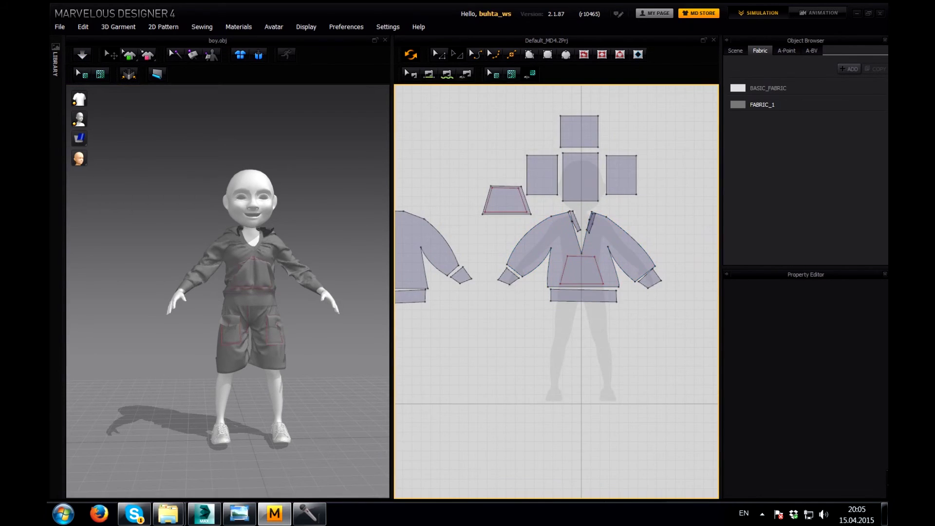
scroll(589, 265, up, 1)
scroll(589, 266, up, 2)
key(z)
click(577, 254)
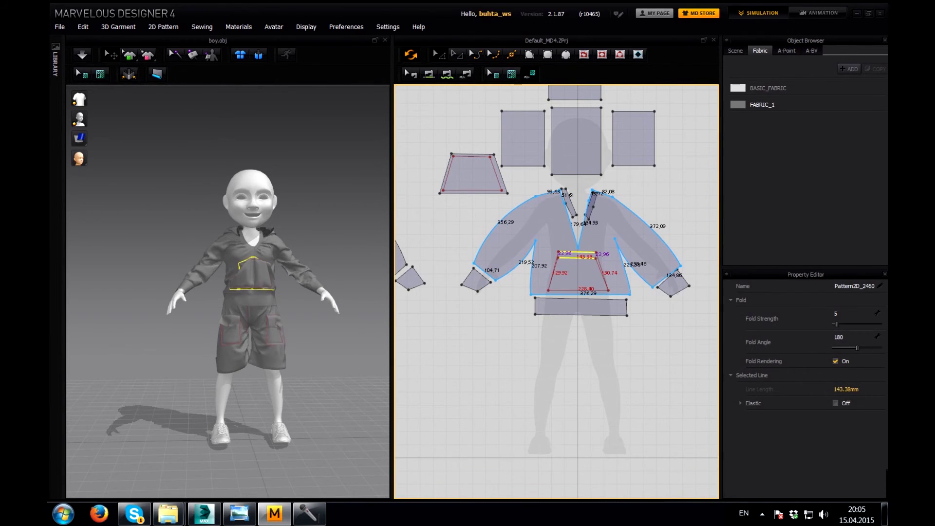
- Run and stop a simulation, then lower the front waistband piece slightly
key(space)
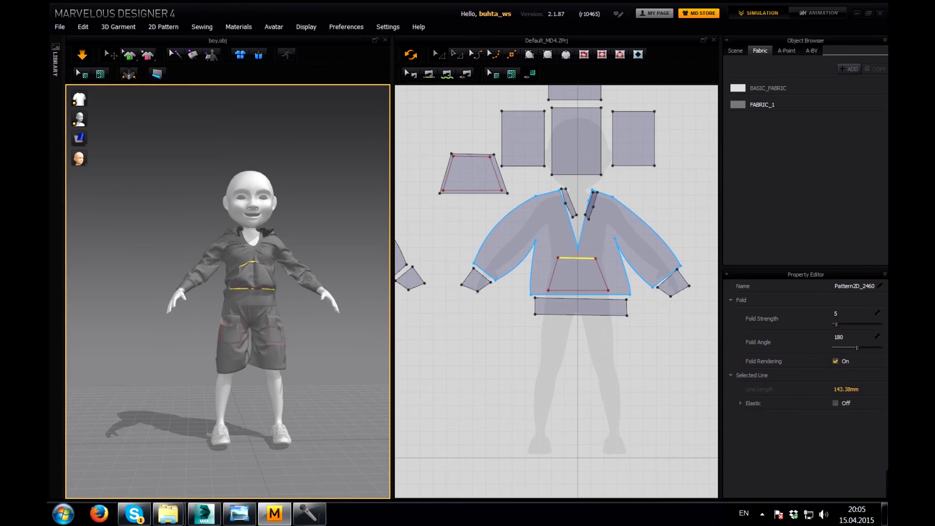
key(space)
drag(669, 343, 509, 290)
drag(580, 307, 579, 314)
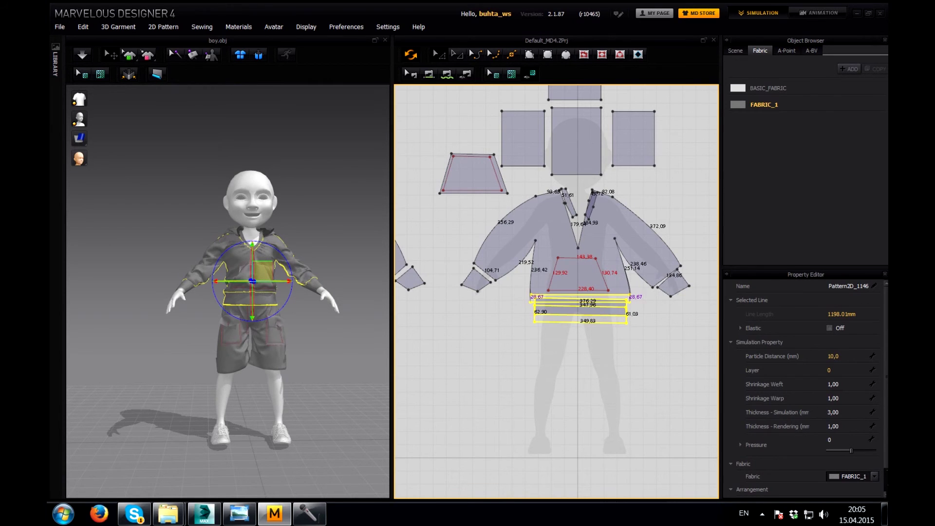
- Move the whole front pocket outline slightly lower on the hoodie front
click(577, 257)
double_click(577, 257)
drag(577, 258, 577, 266)
middle_drag(633, 292, 501, 277)
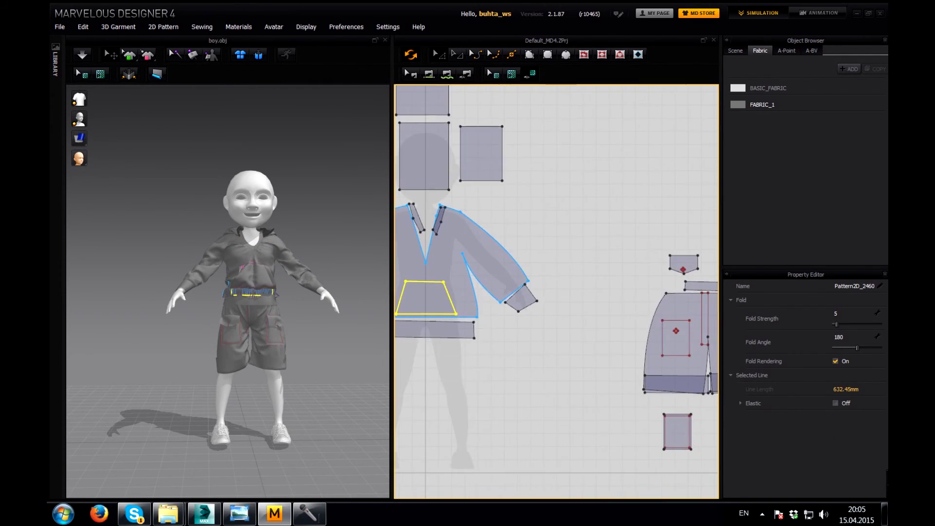
scroll(556, 291, down, 2)
scroll(557, 291, down, 3)
scroll(556, 290, up, 3)
click(526, 314)
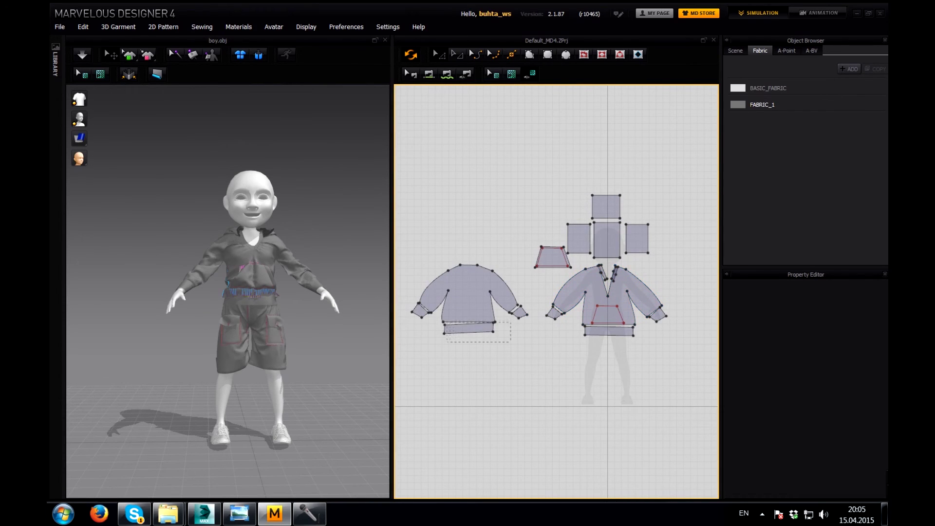
- Select the back waistband and re-simulate the hoodie on the avatar
click(467, 331)
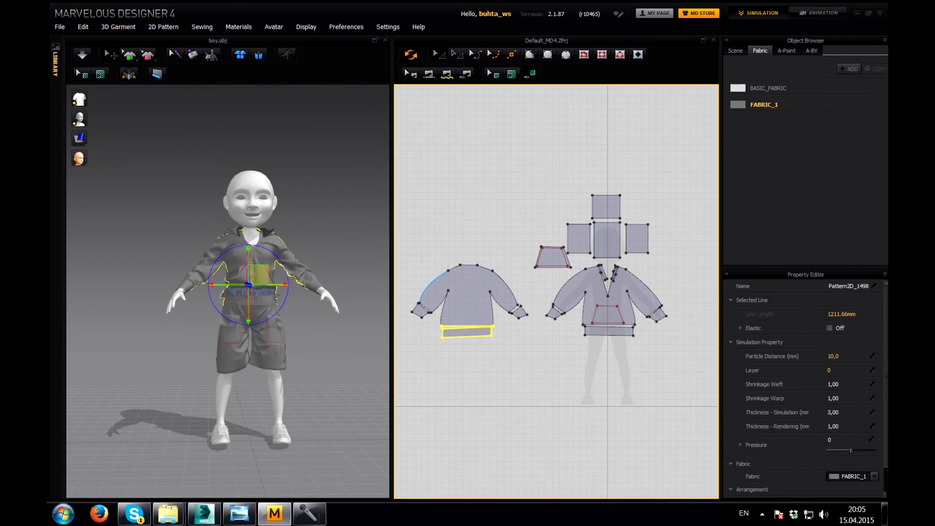
key(space)
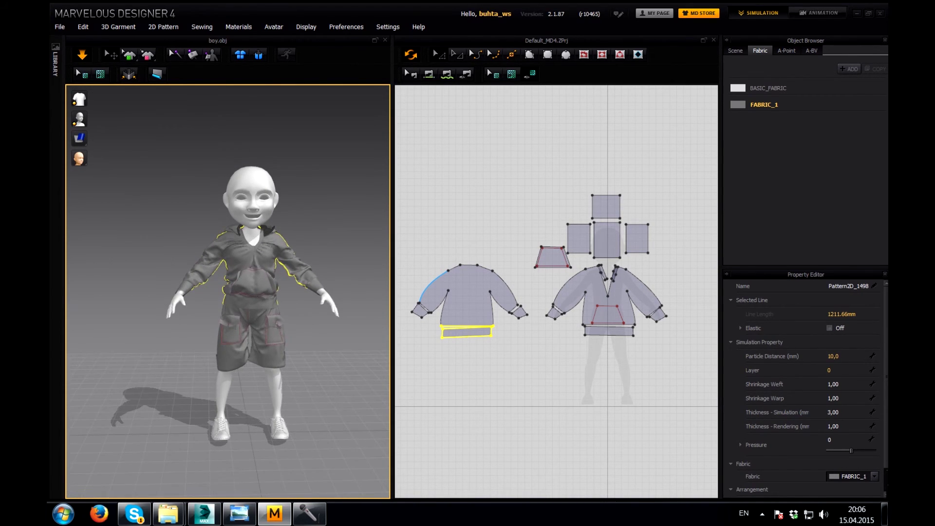
click(487, 195)
- Select the small trapezoid piece's full outline in Transform Pattern mode
click(566, 257)
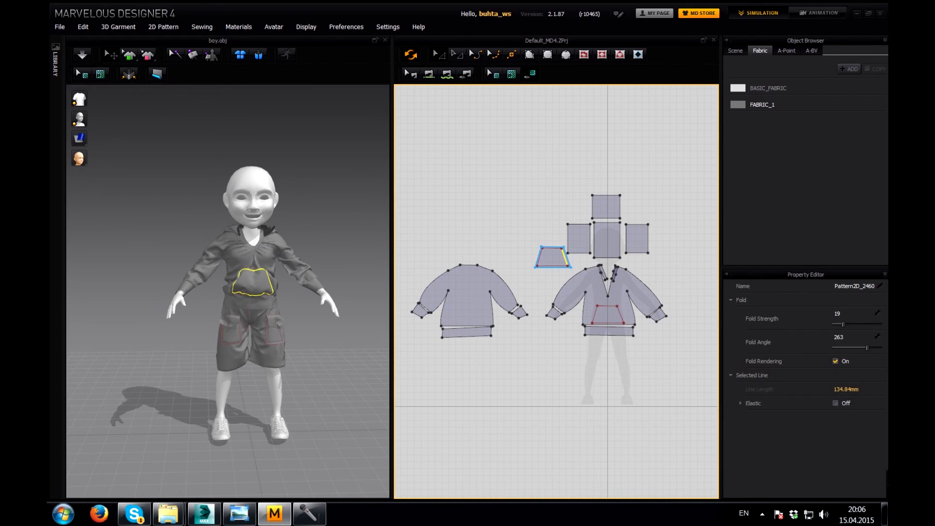
double_click(552, 266)
key(a)
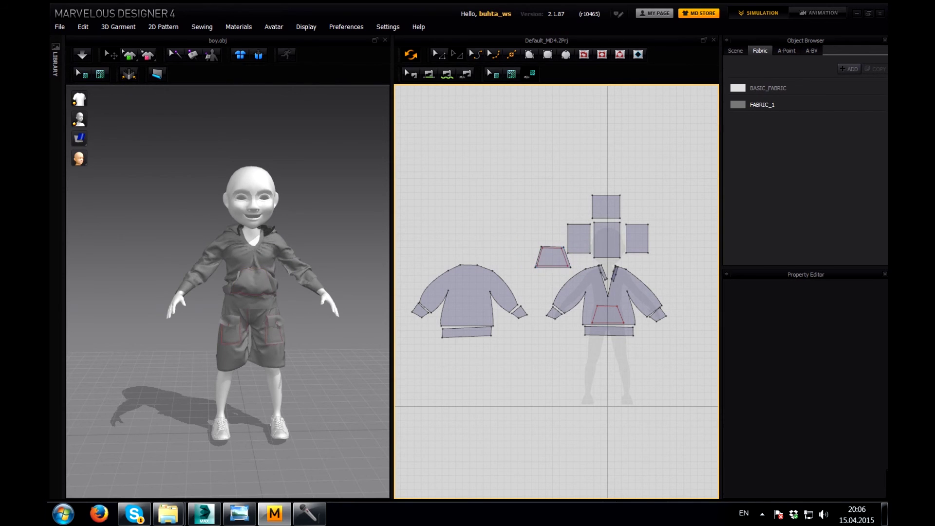
scroll(526, 272, up, 5)
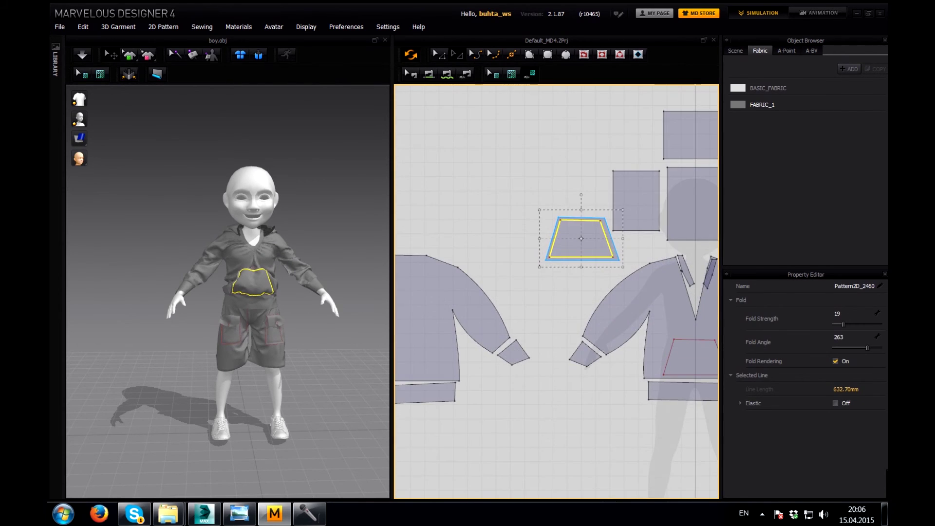
- Set the trapezoid pocket's pressure to 2 and simulate, inspecting from the side
click(582, 241)
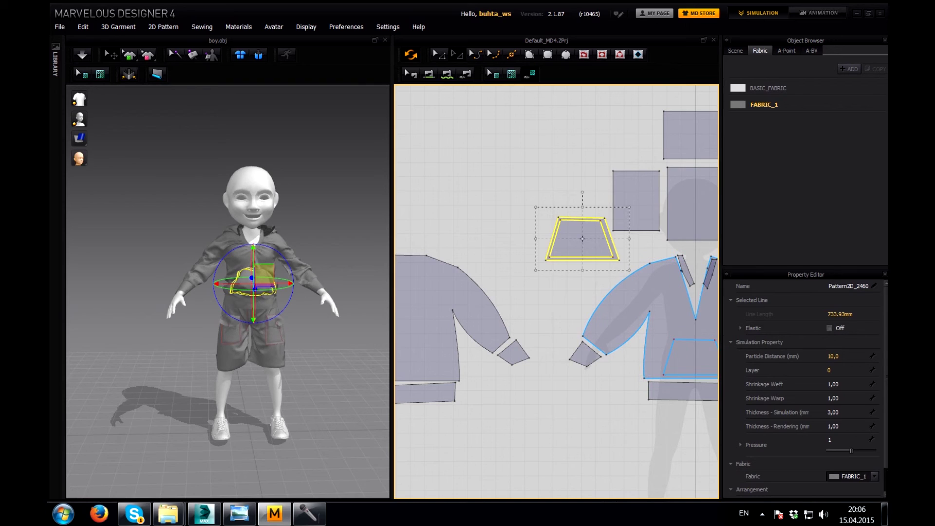
click(830, 440)
key(Return)
key(space)
key(Escape)
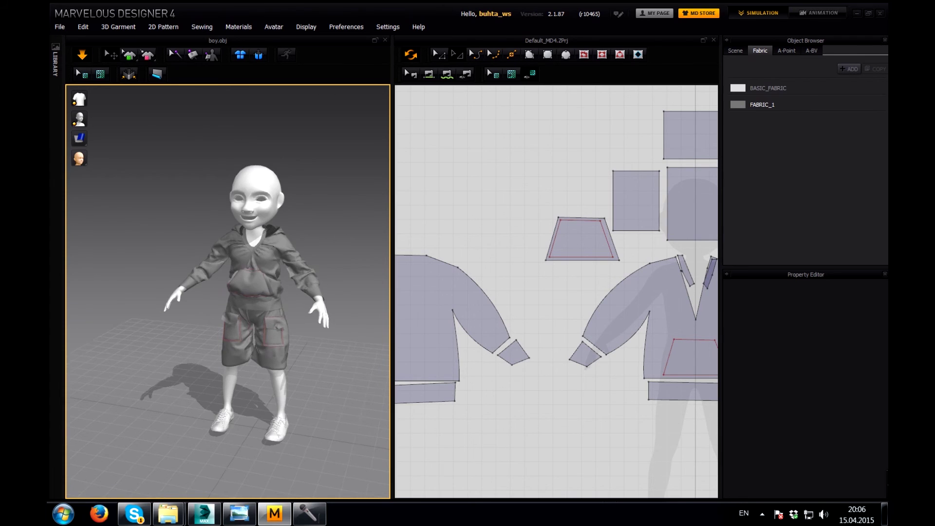
scroll(228, 292, down, 2)
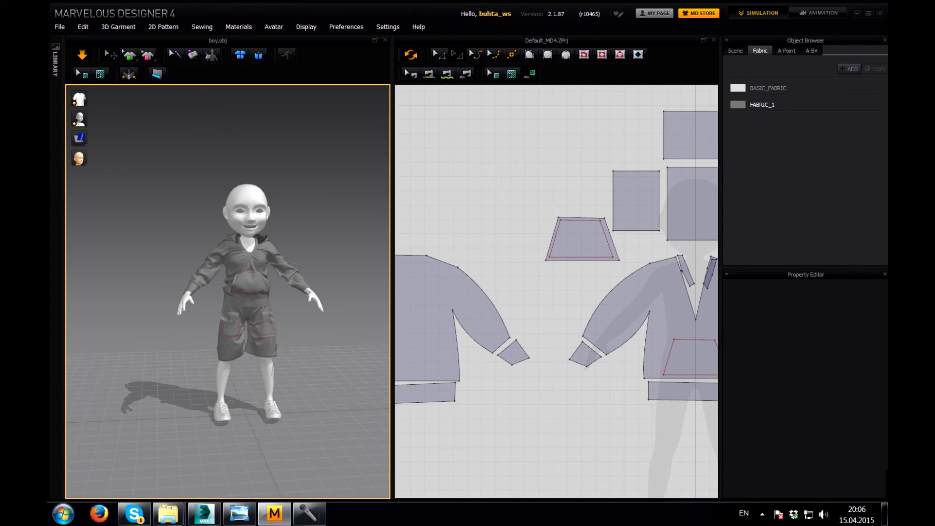
key(KP_4)
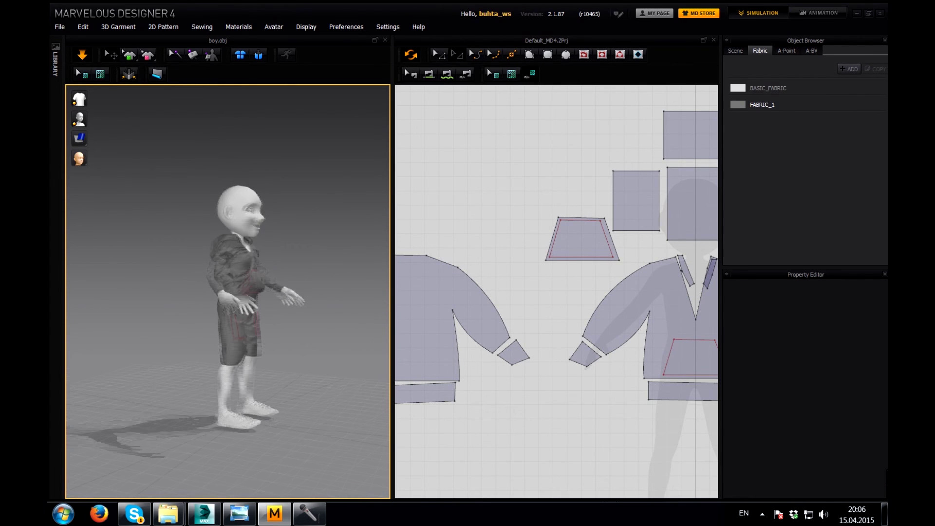
key(space)
- Return the pocket's pressure to 1, re-simulate from the front, and stop
click(581, 238)
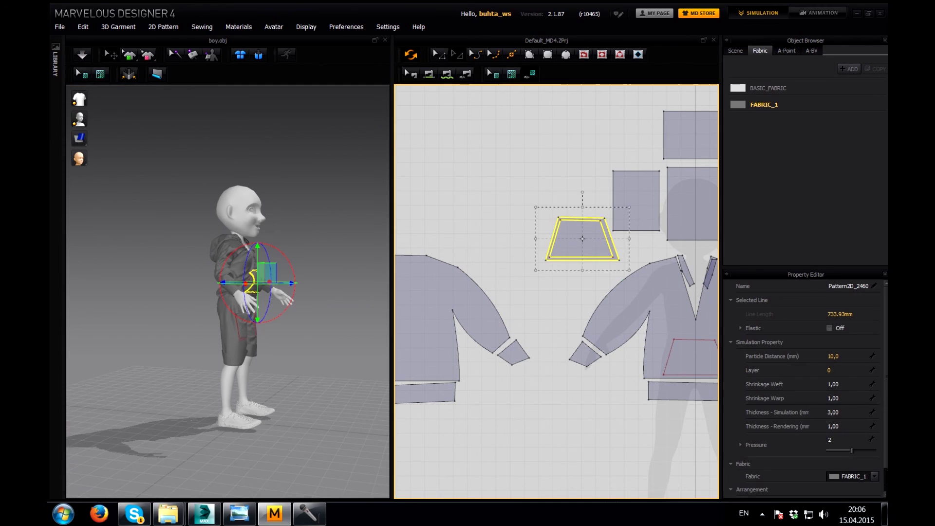
click(846, 439)
text(2)
key(Return)
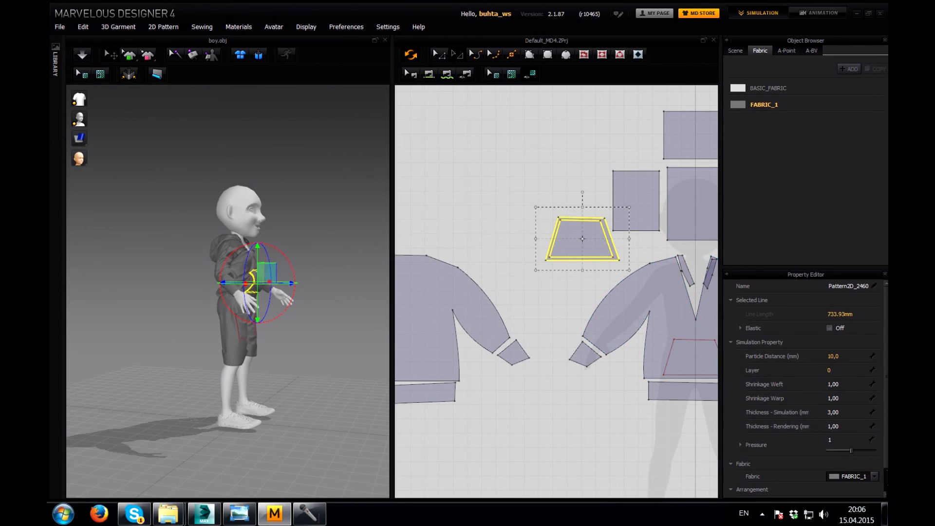
key(space)
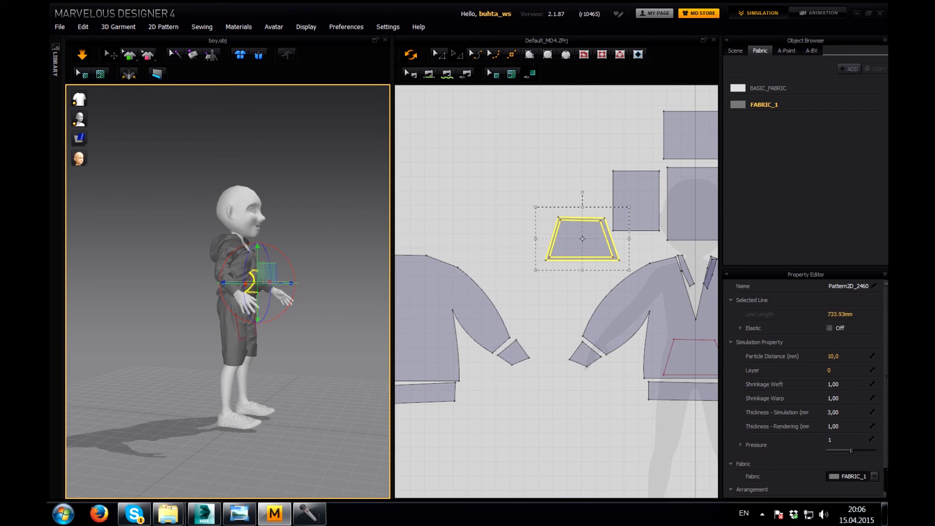
key(KP_2)
key(Escape)
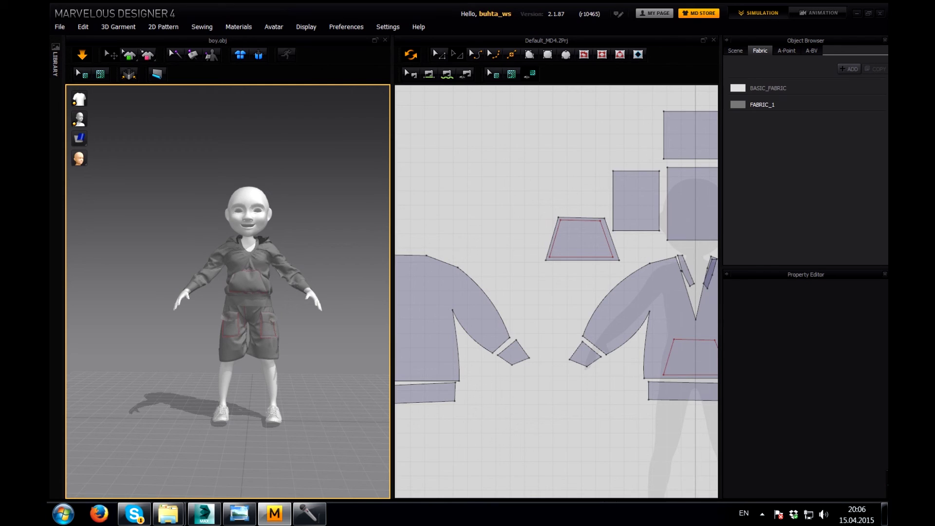
key(space)
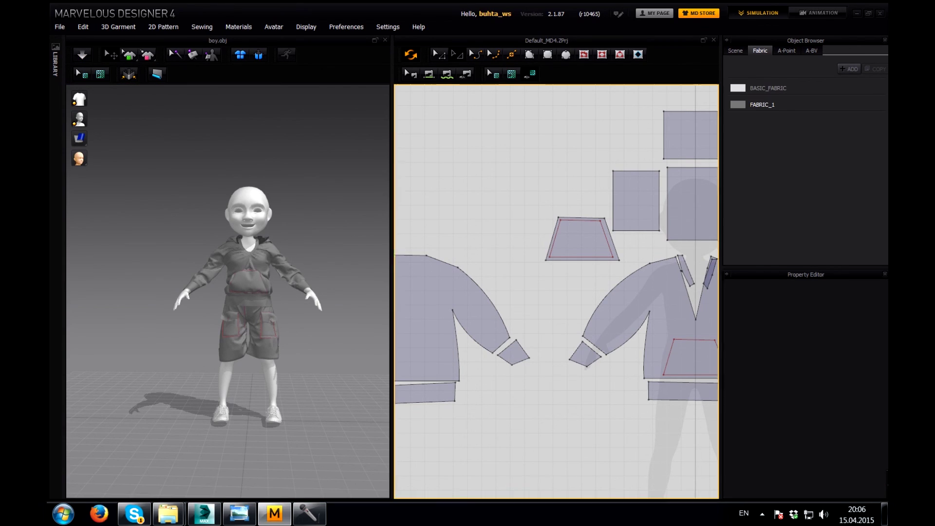
scroll(470, 194, down, 5)
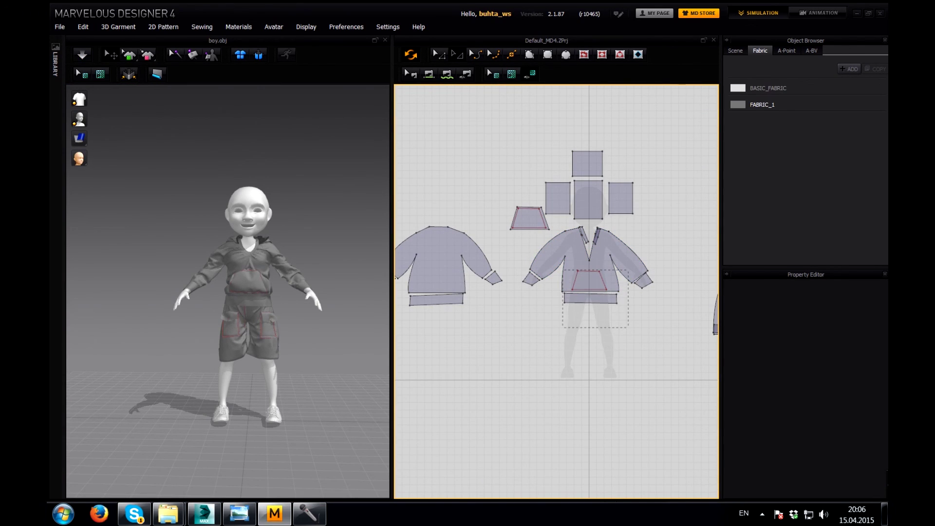
- Nudge the pocket and hem patterns down together and check the pocket's bottom edge
drag(559, 265, 628, 327)
key(Down)
key(Down)
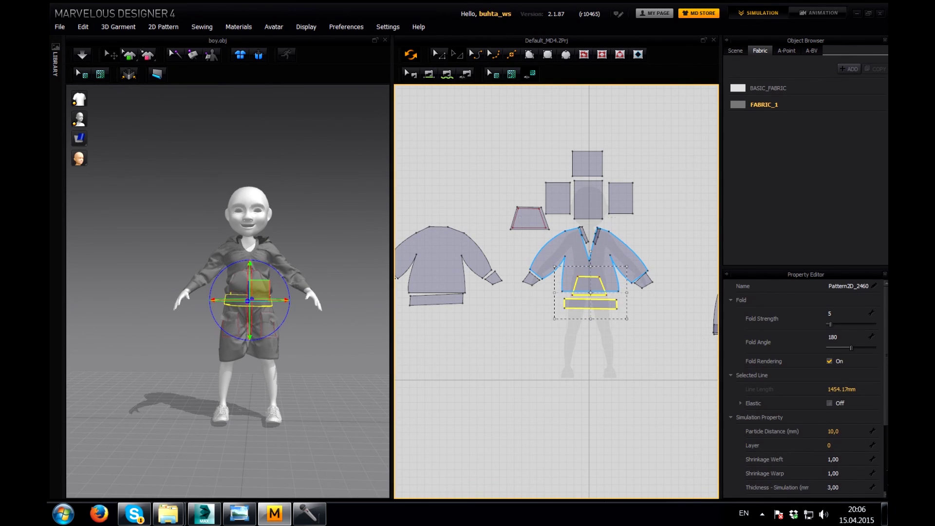
key(Escape)
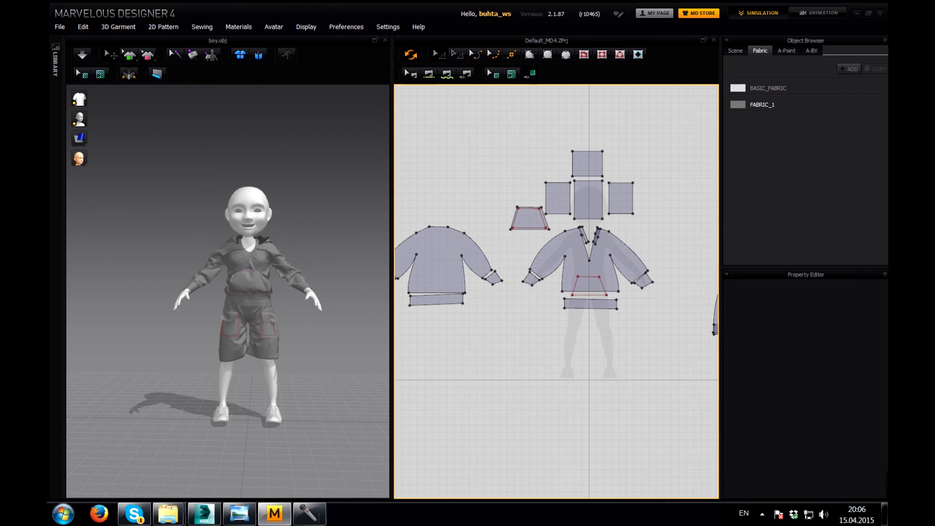
click(590, 293)
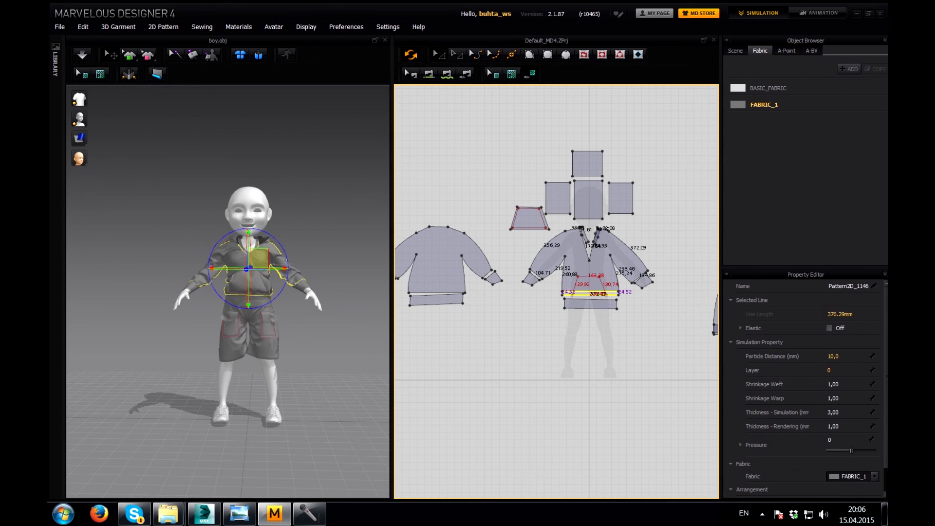
- Move the pocket slightly up and select the waistband piece to lower it
scroll(613, 291, up, 3)
scroll(612, 291, up, 3)
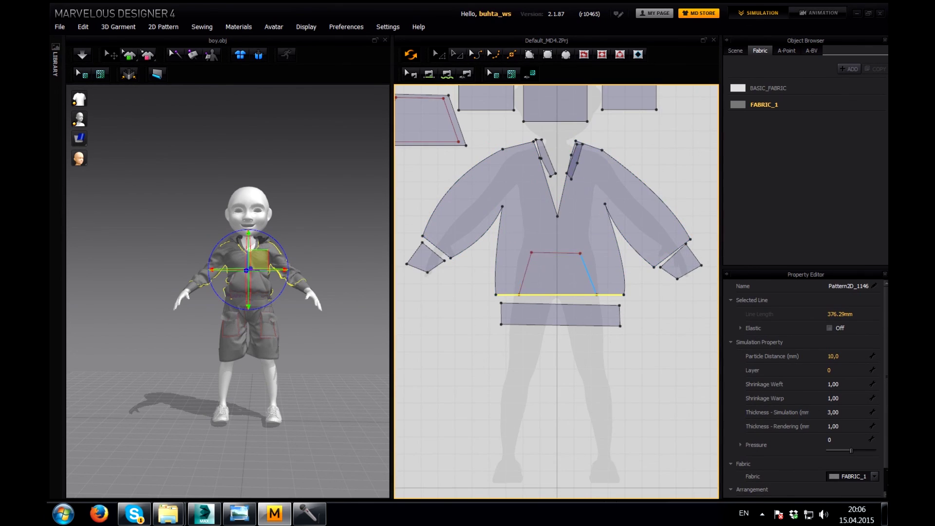
drag(560, 274, 560, 268)
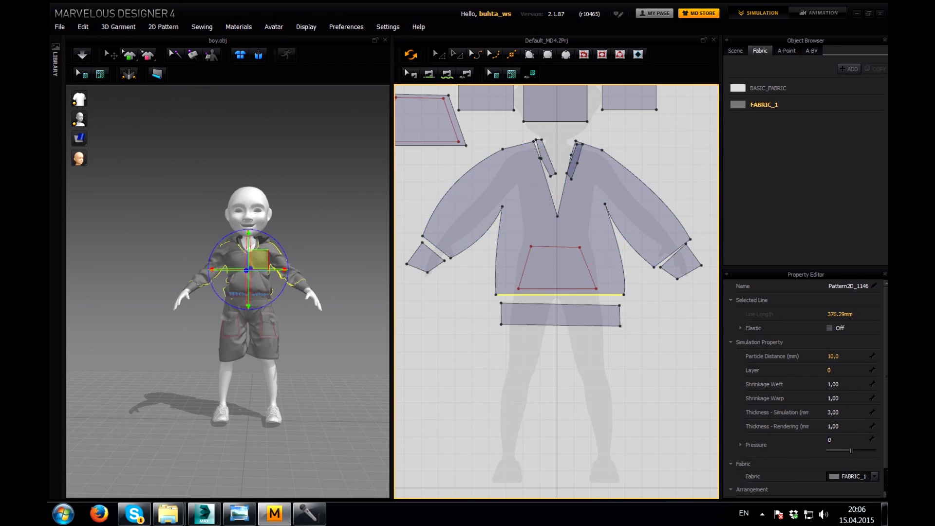
middle_drag(487, 292, 705, 292)
click(497, 321)
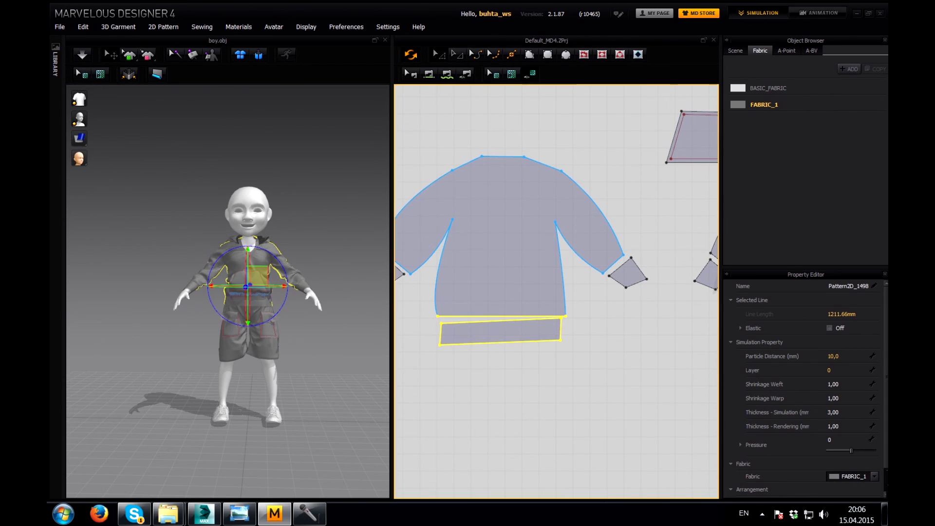
- Simulate the waistband onto the hoodie hem, inspecting side, back and front views
key(space)
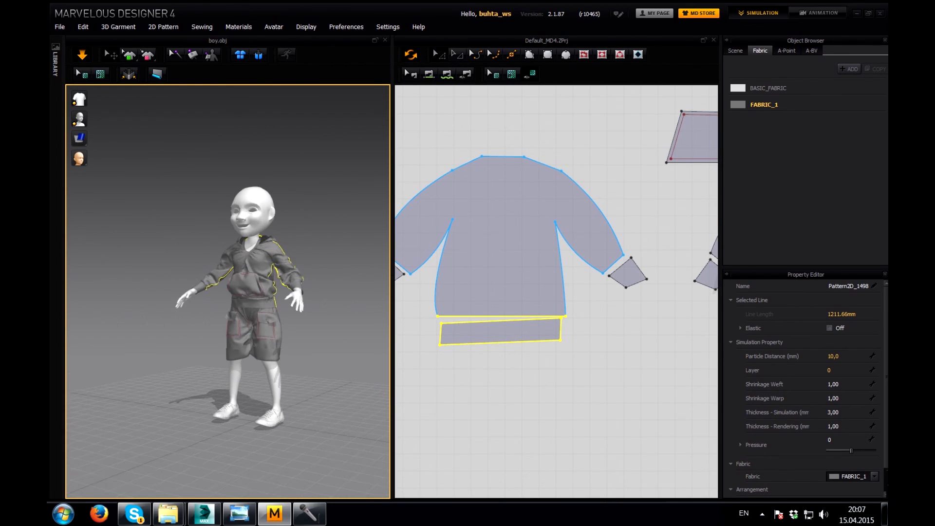
key(KP_6)
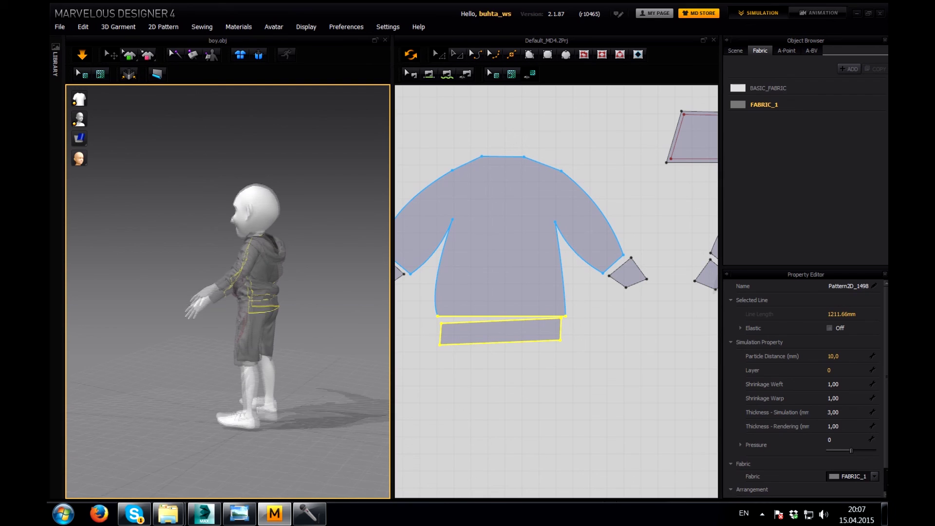
key(KP_4)
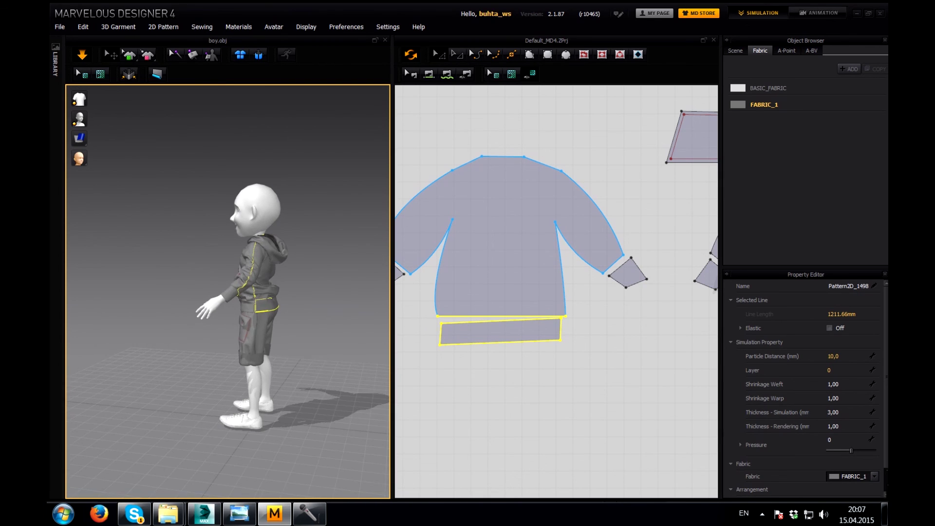
key(KP_6)
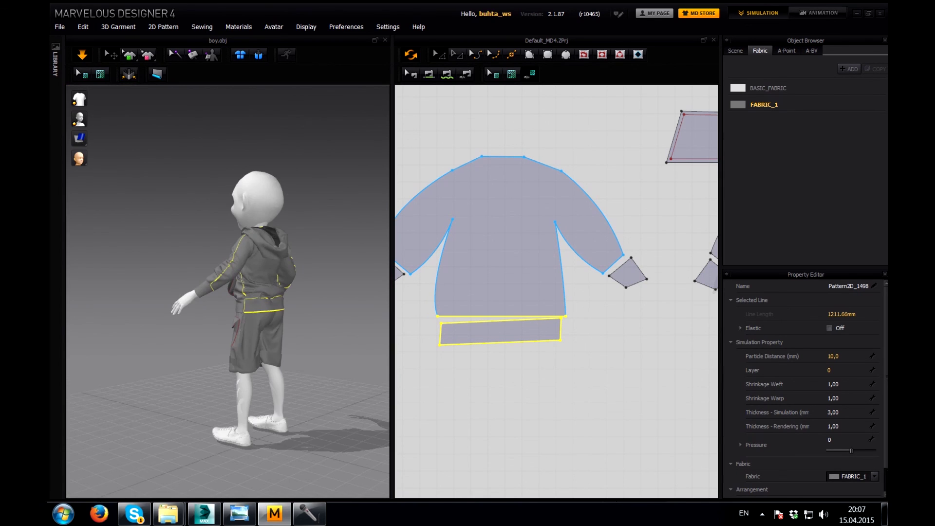
key(KP_2)
key(Escape)
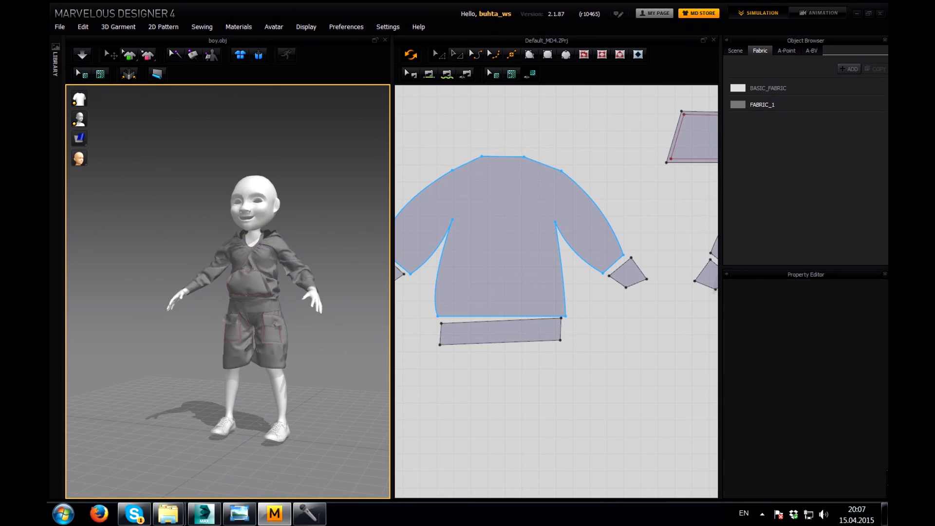
key(Escape)
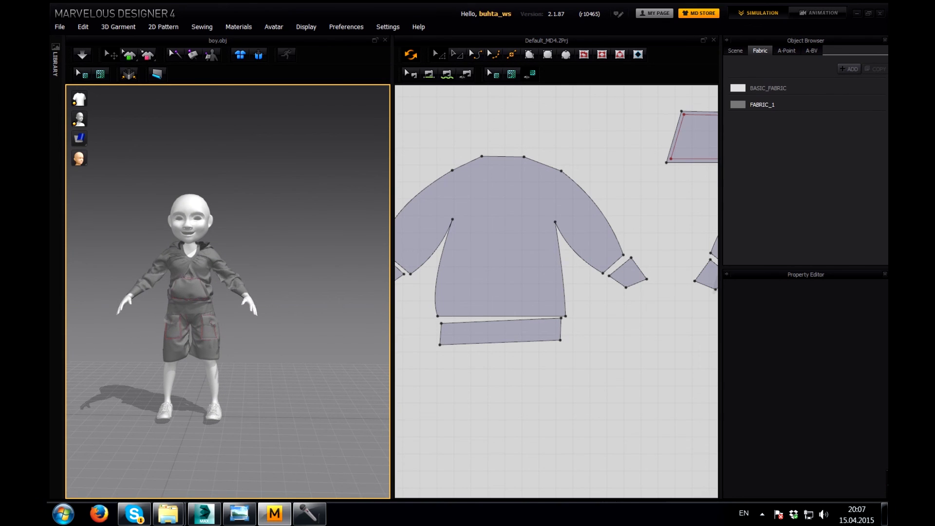
click(530, 189)
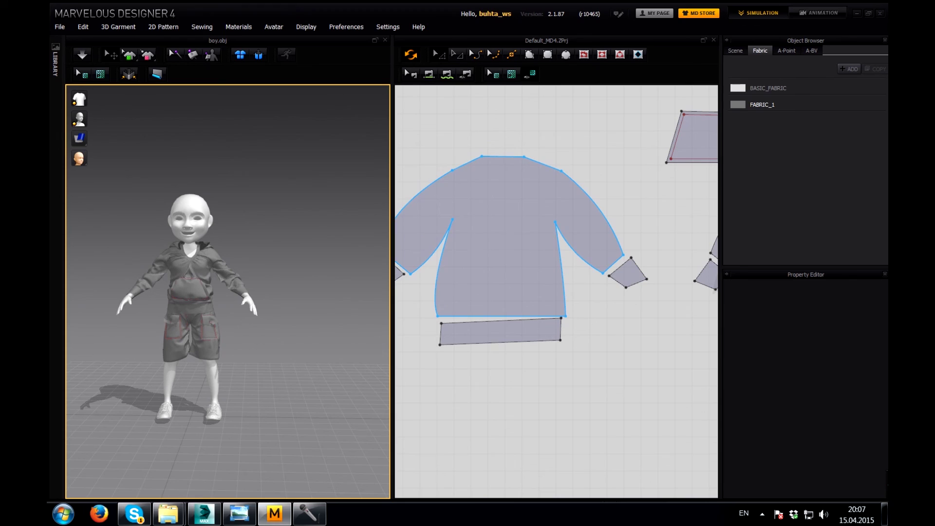